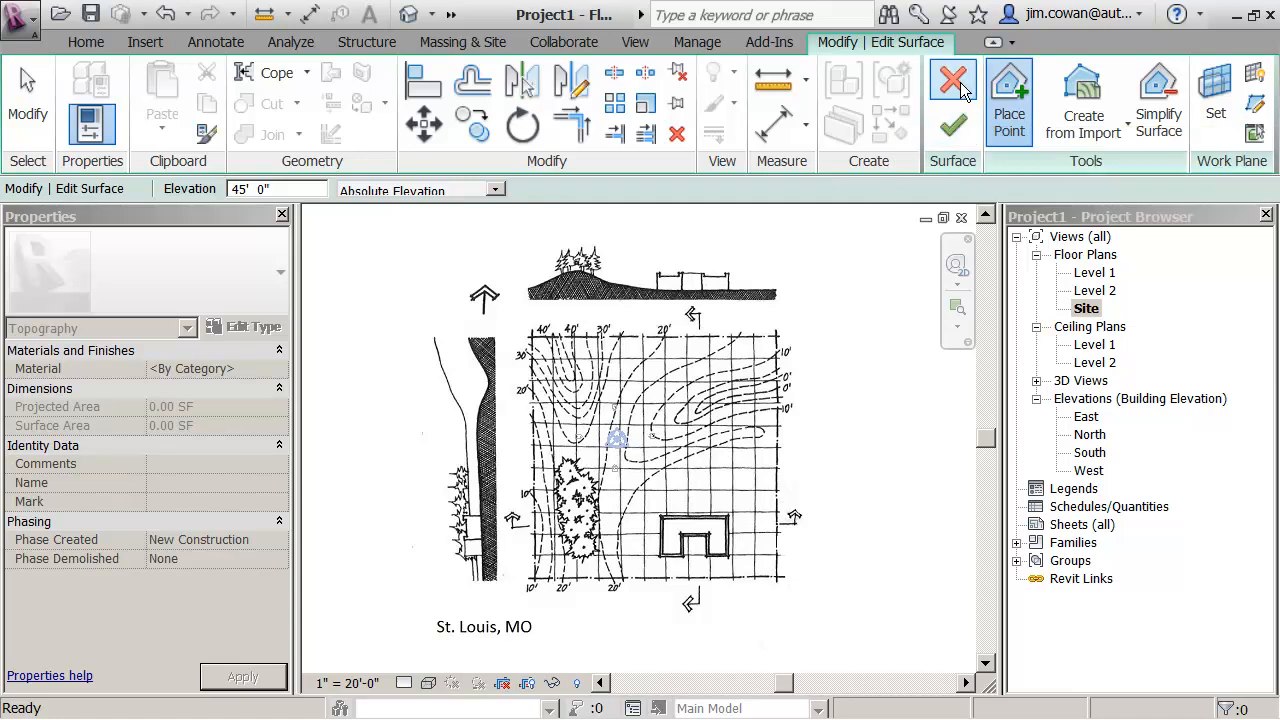
Place topography points at 45' absolute elevation where the 45' contour meets the site sketch's north boundary
click(1011, 118)
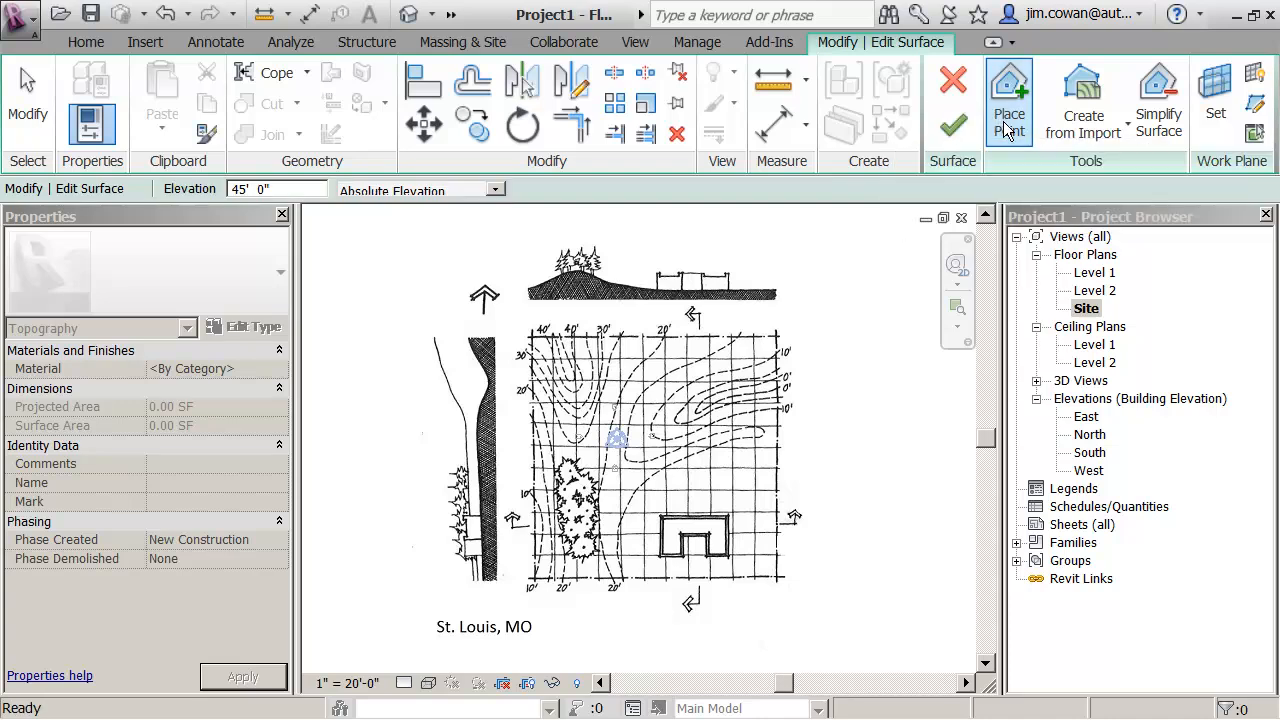
scroll(670, 385, up, 1)
scroll(516, 341, up, 4)
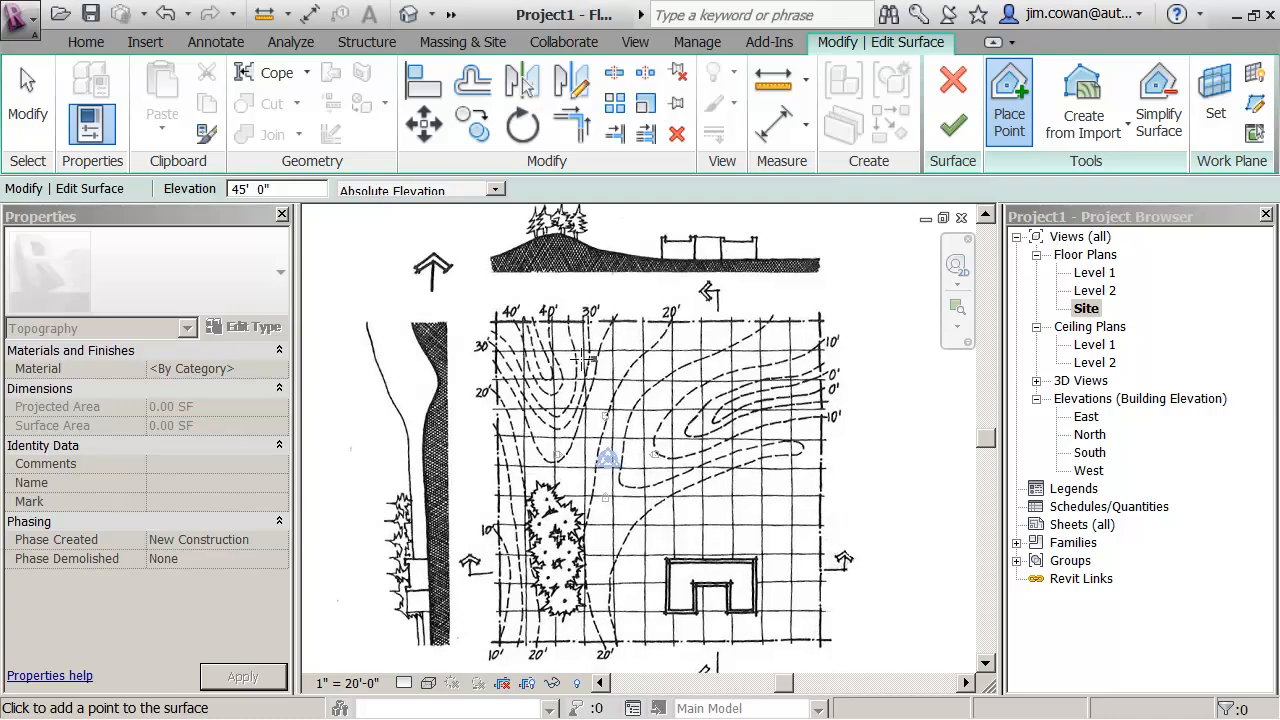
scroll(516, 341, up, 1)
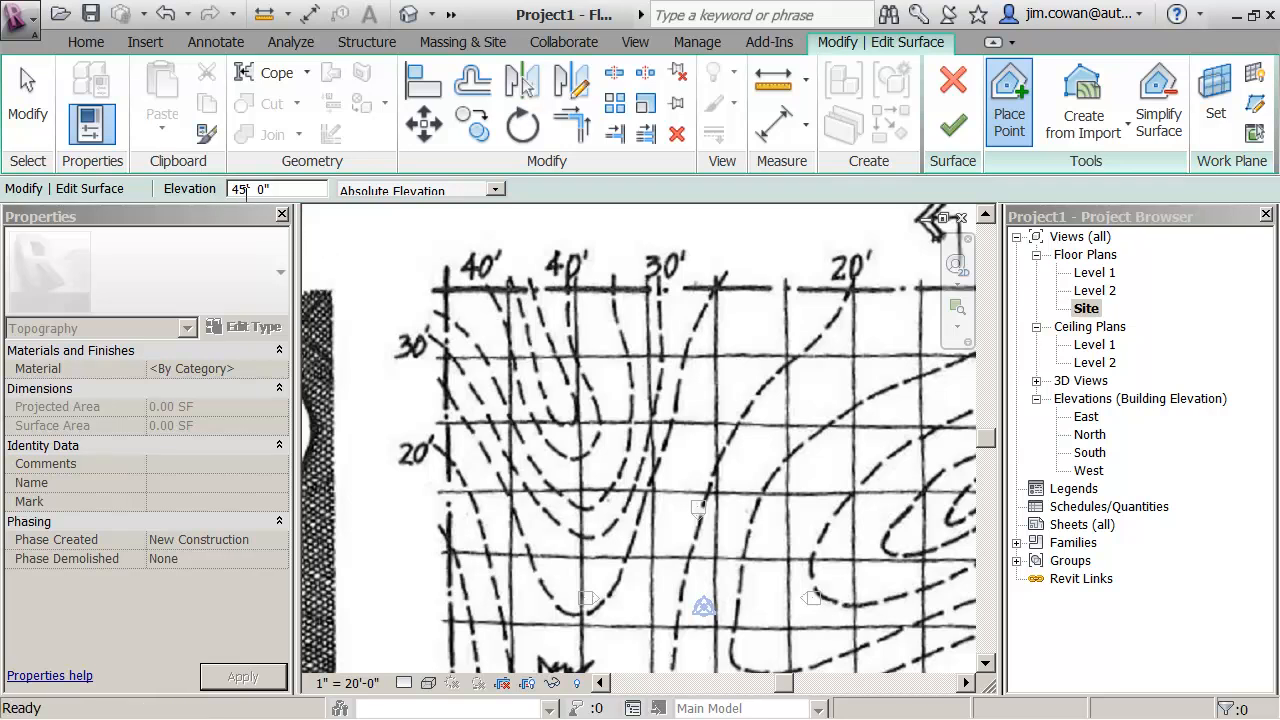
click(512, 287)
Set the elevation to 40' and place points where the two 40' contour ends meet the north boundary
double_click(246, 190)
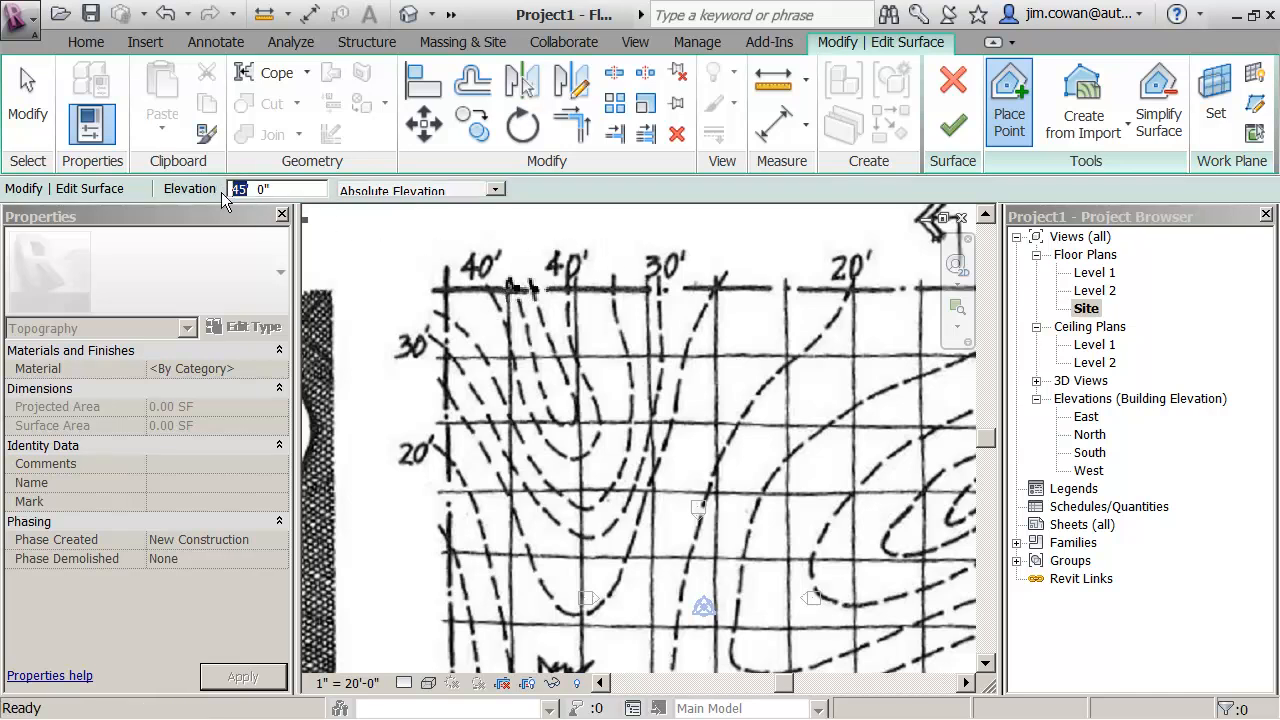
text(40)
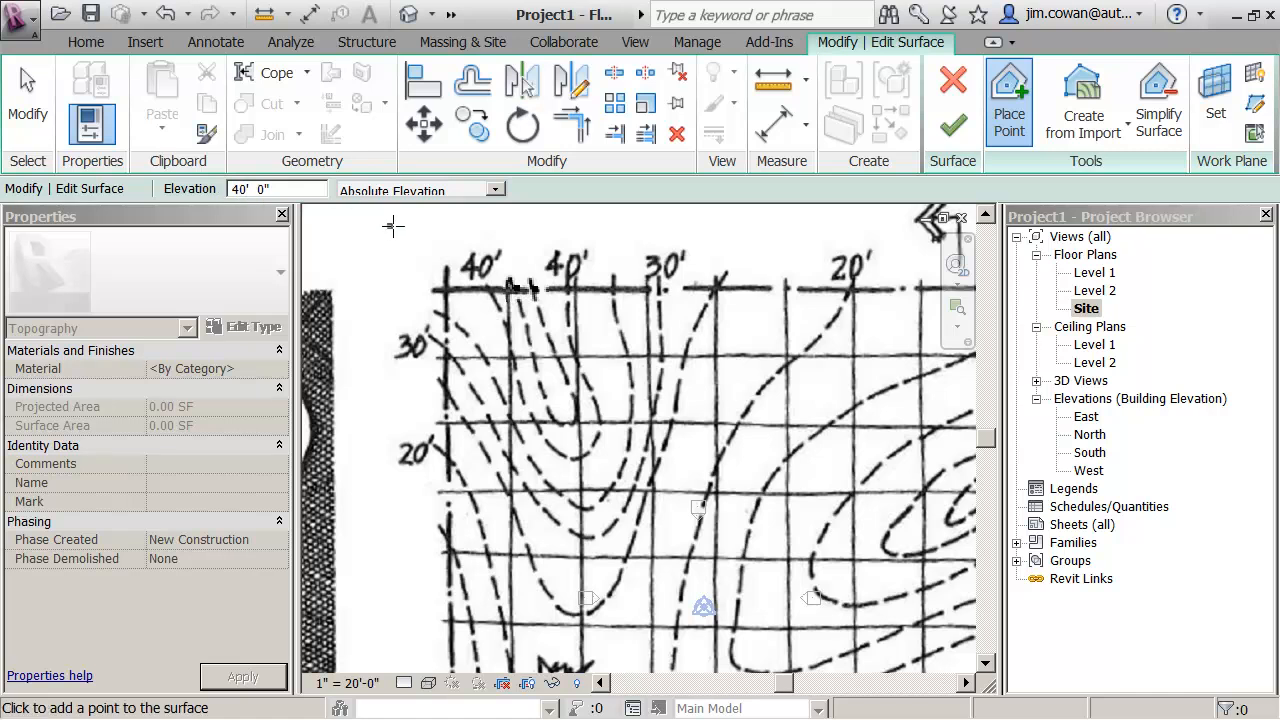
click(487, 287)
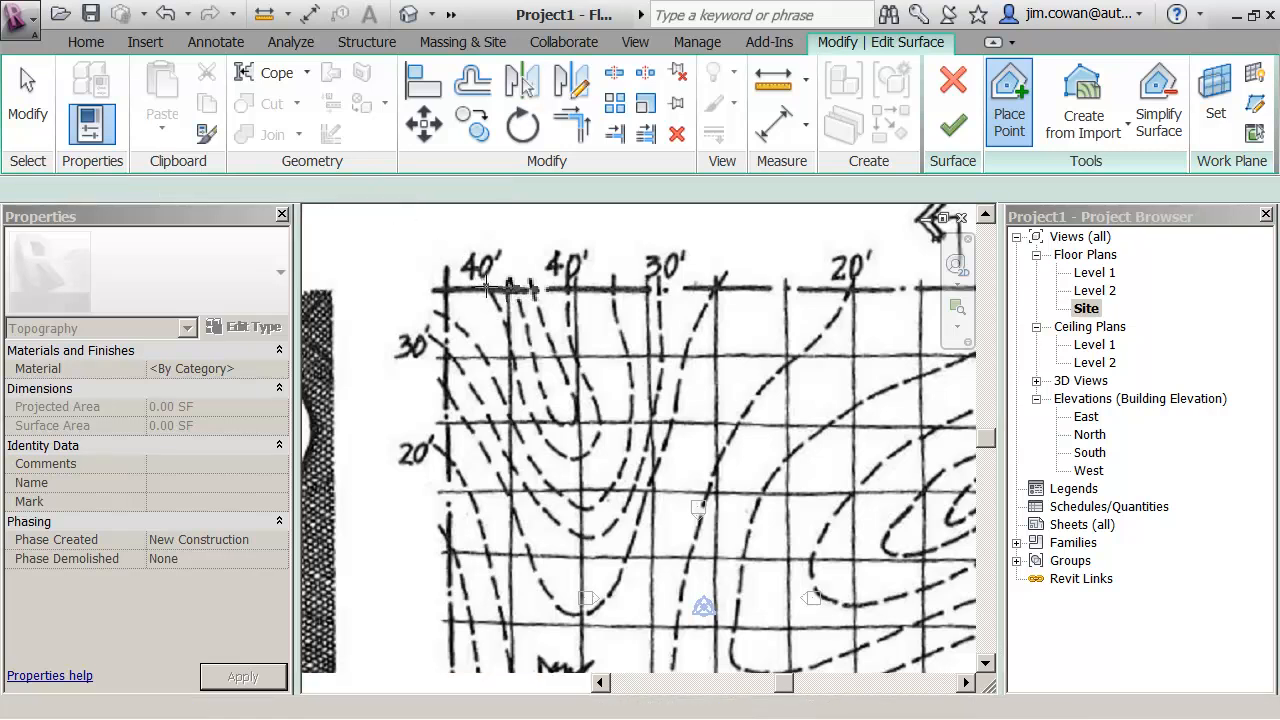
click(569, 289)
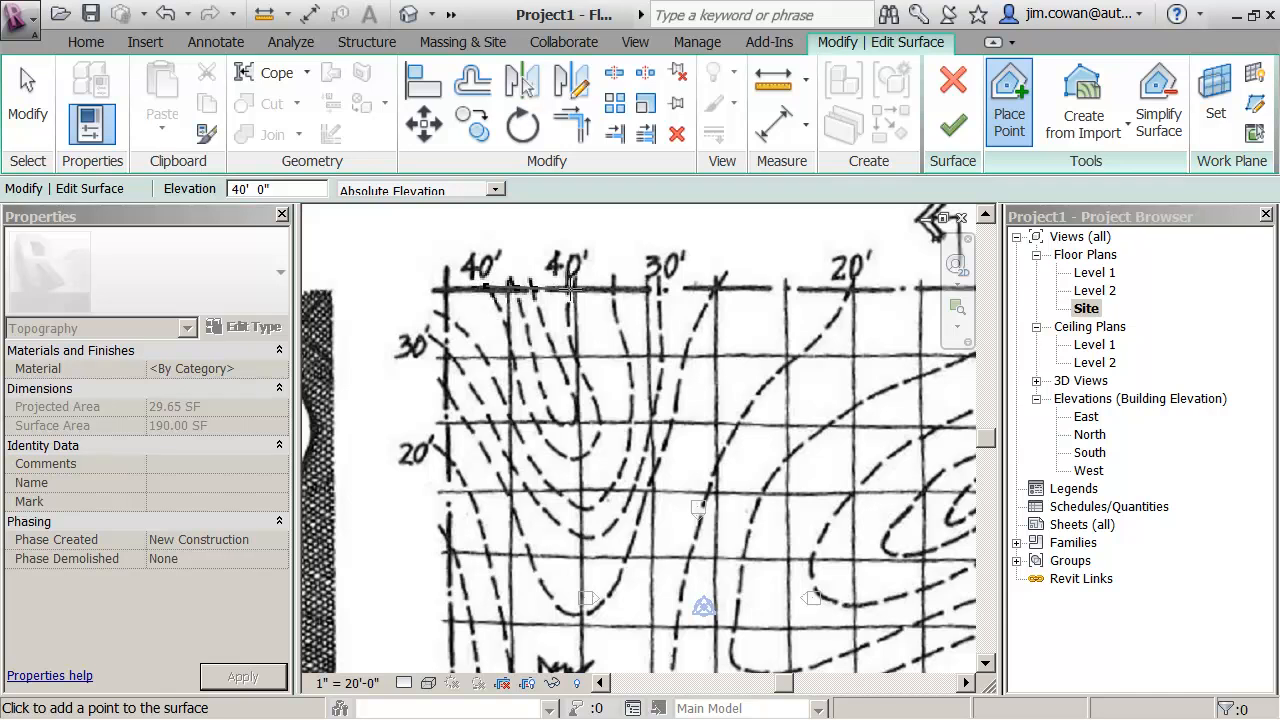
Set the elevation to 35' and place points where the 35' contour meets the north and west boundaries
double_click(248, 190)
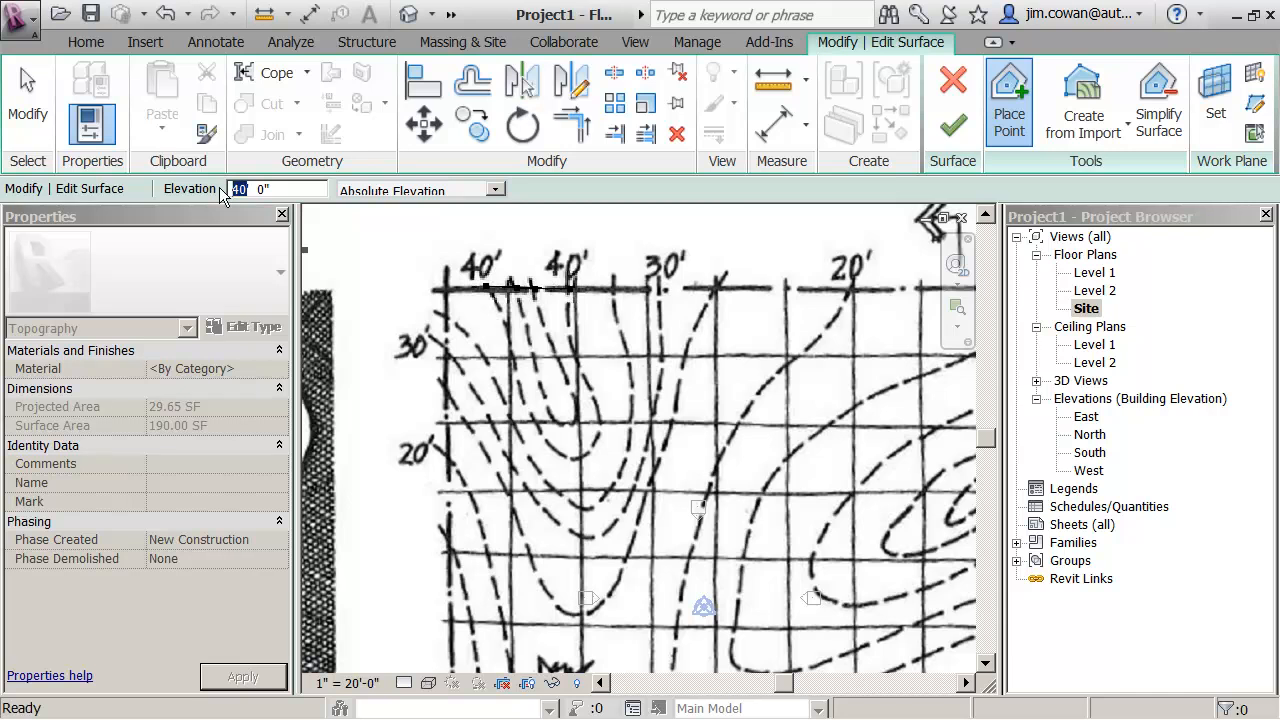
text(35)
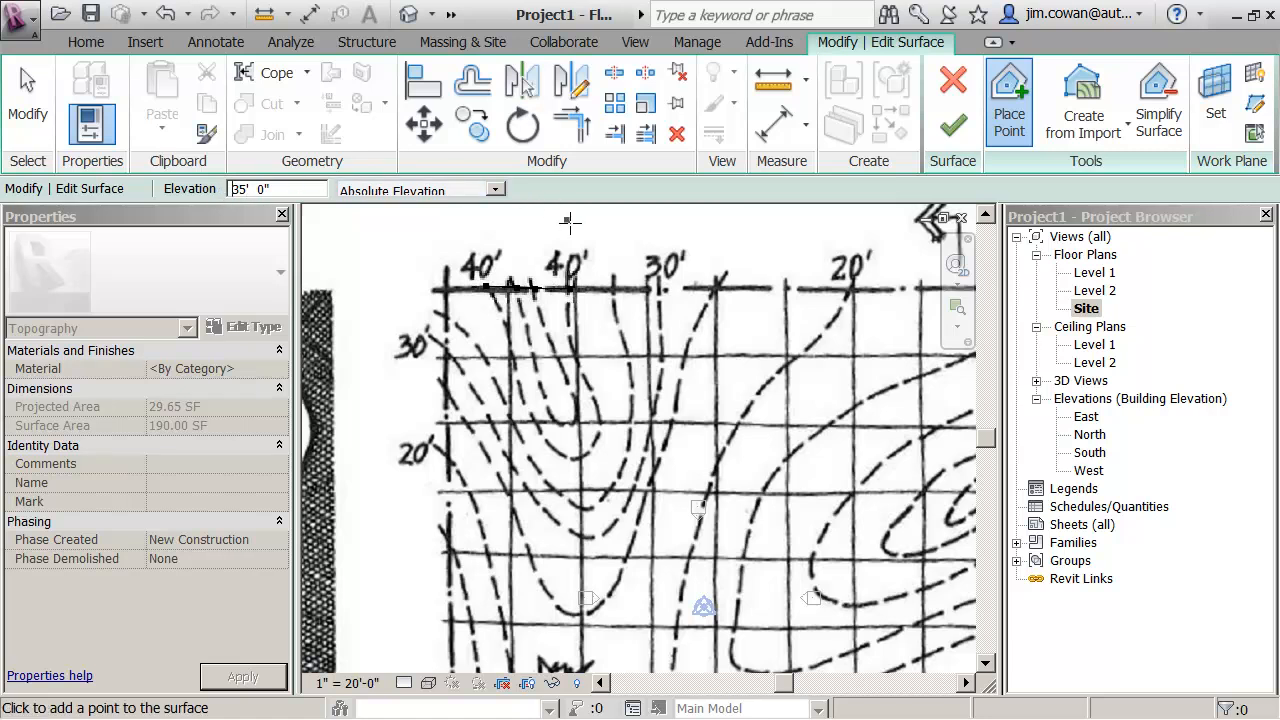
click(615, 290)
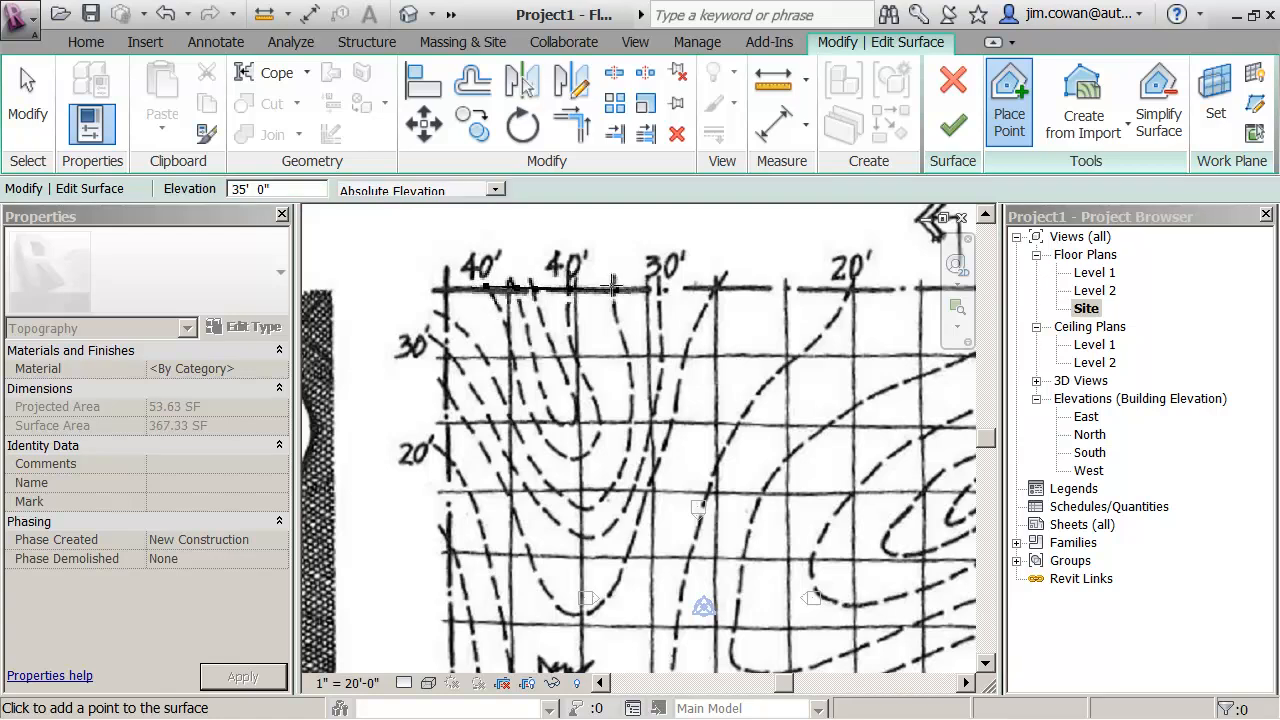
click(446, 318)
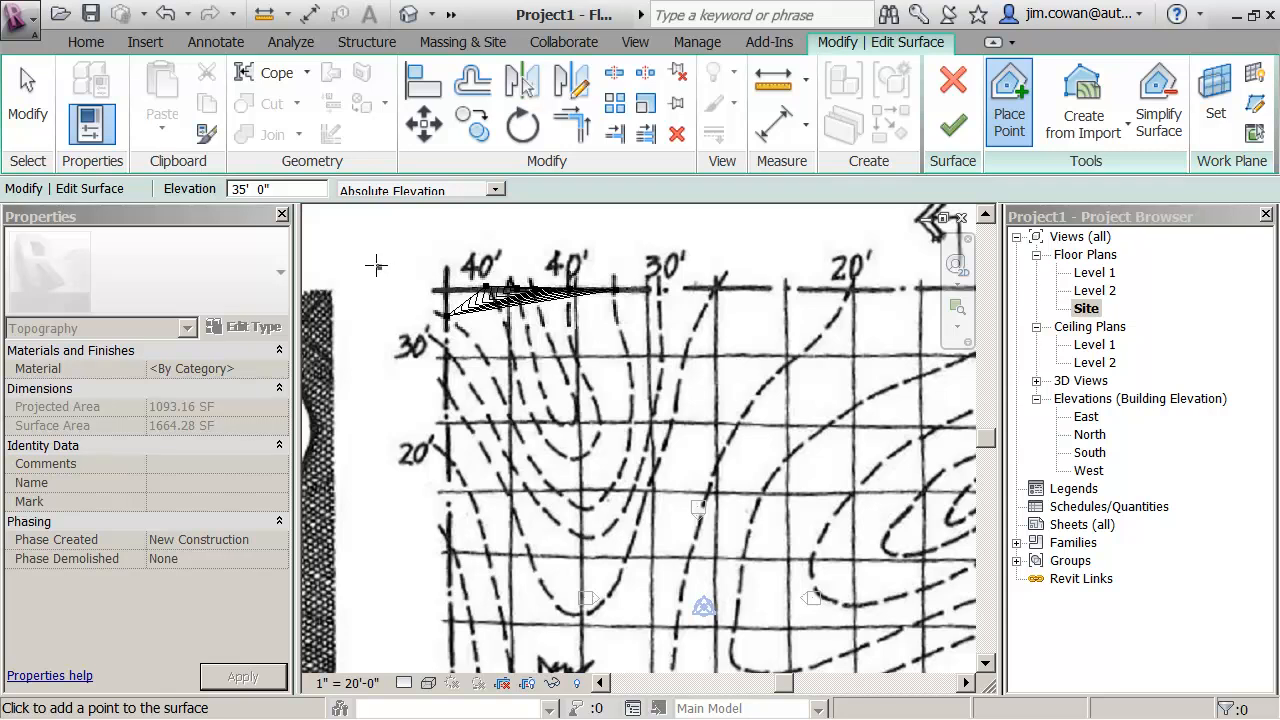
Set the elevation to 30' and place points where the 30' contour meets the west and north boundaries
double_click(241, 189)
text(3)
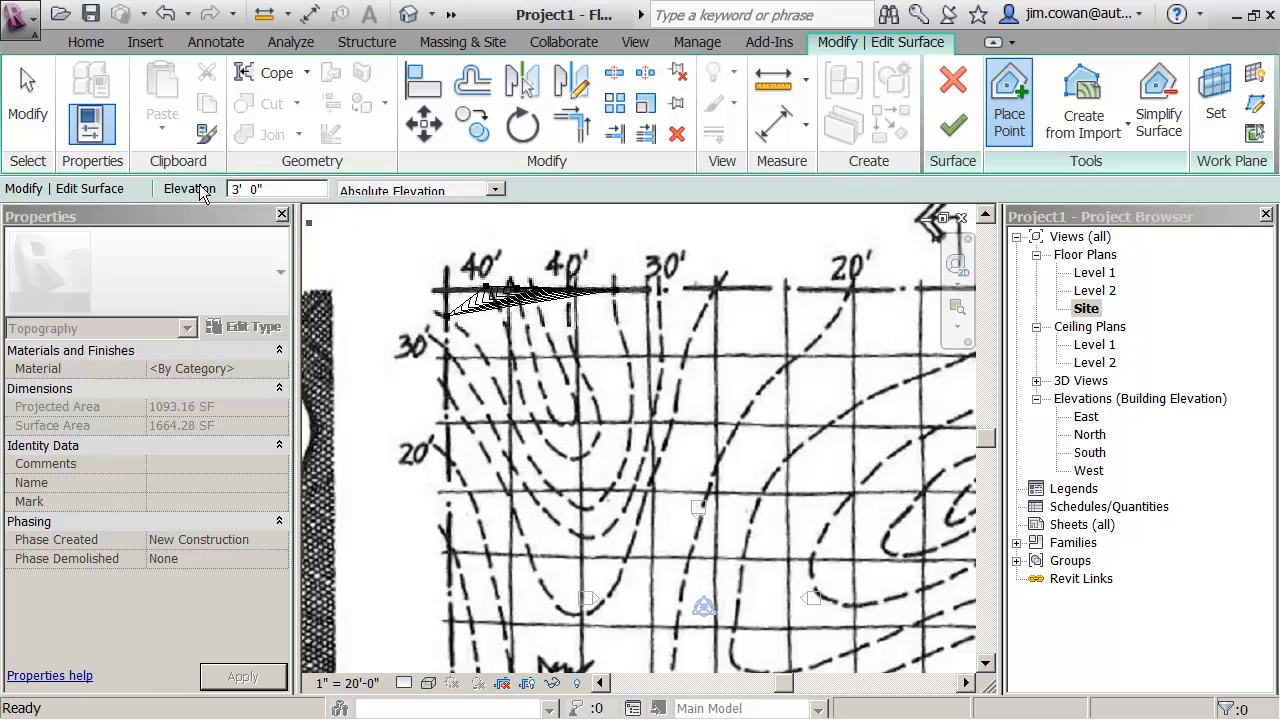
text(0)
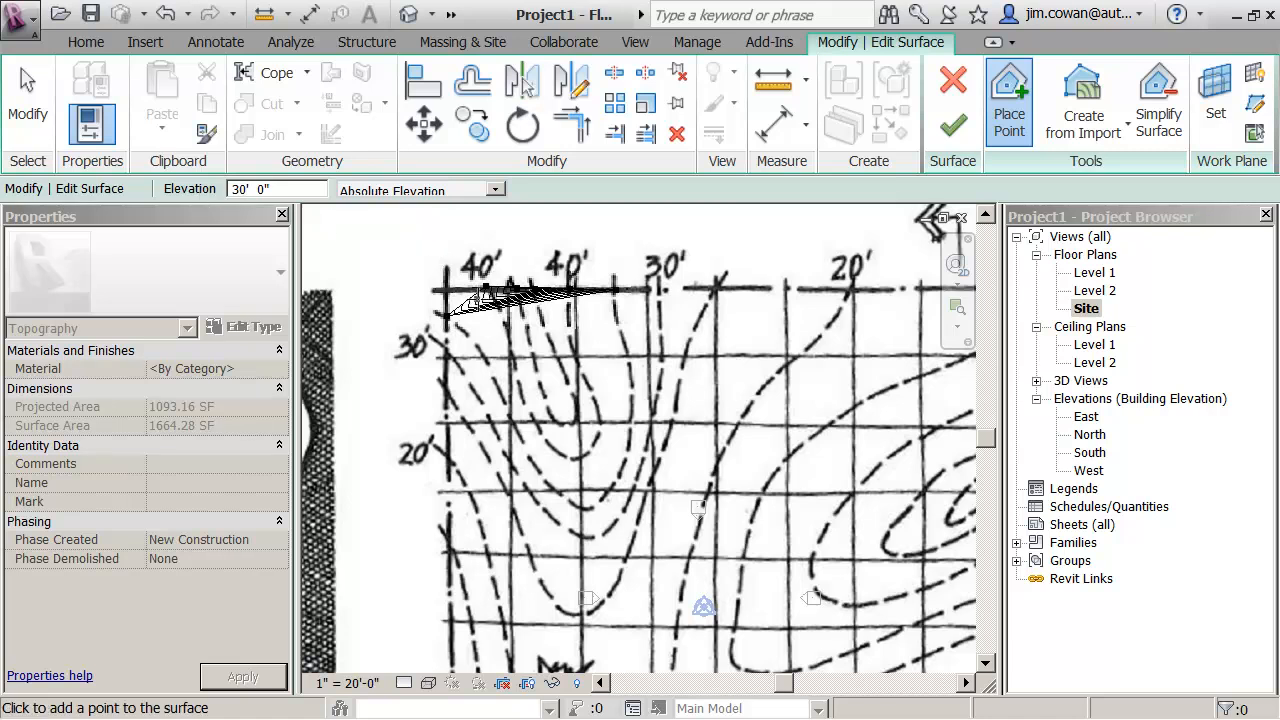
click(446, 348)
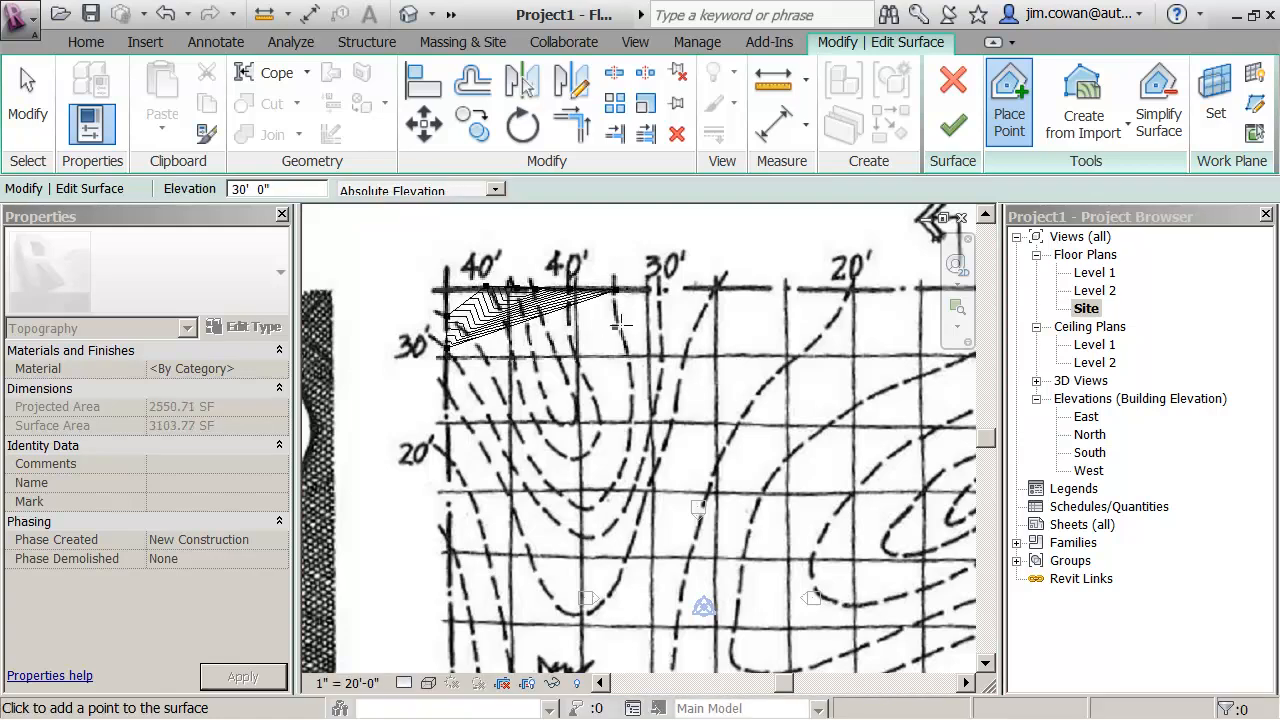
click(659, 290)
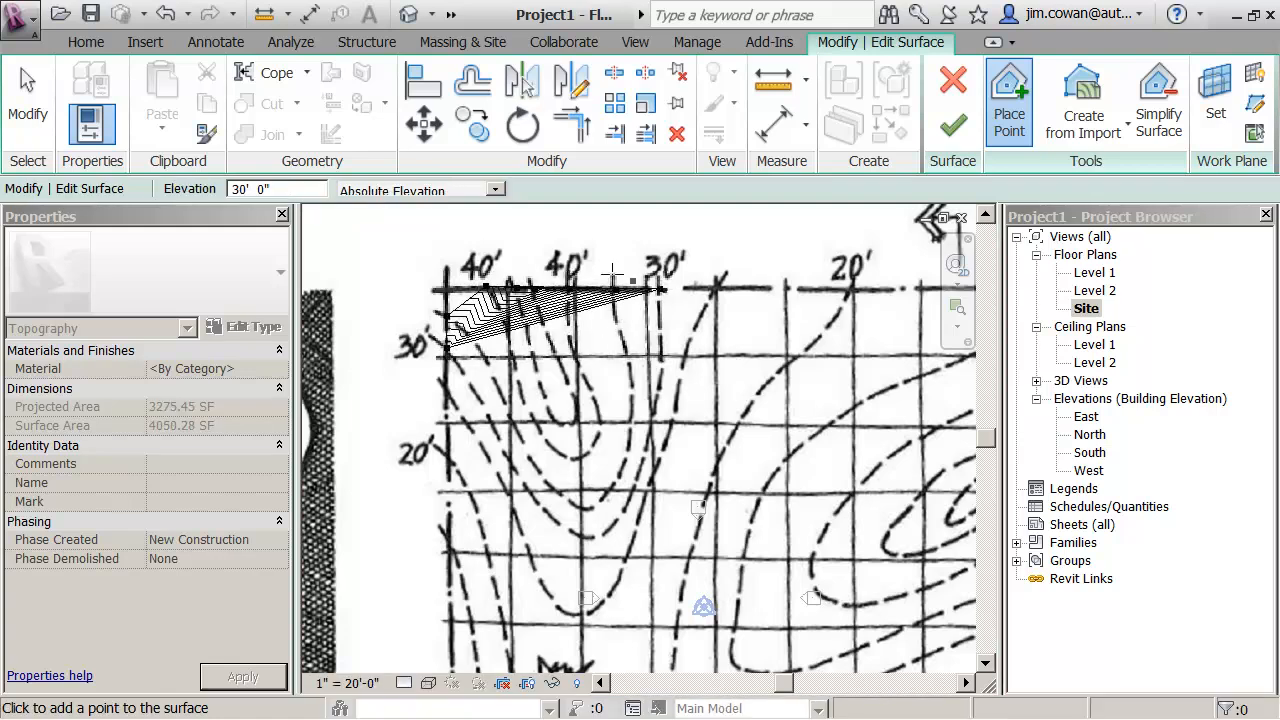
Set the elevation to 25' and place points where the 25' contour meets the west and north boundaries
double_click(244, 191)
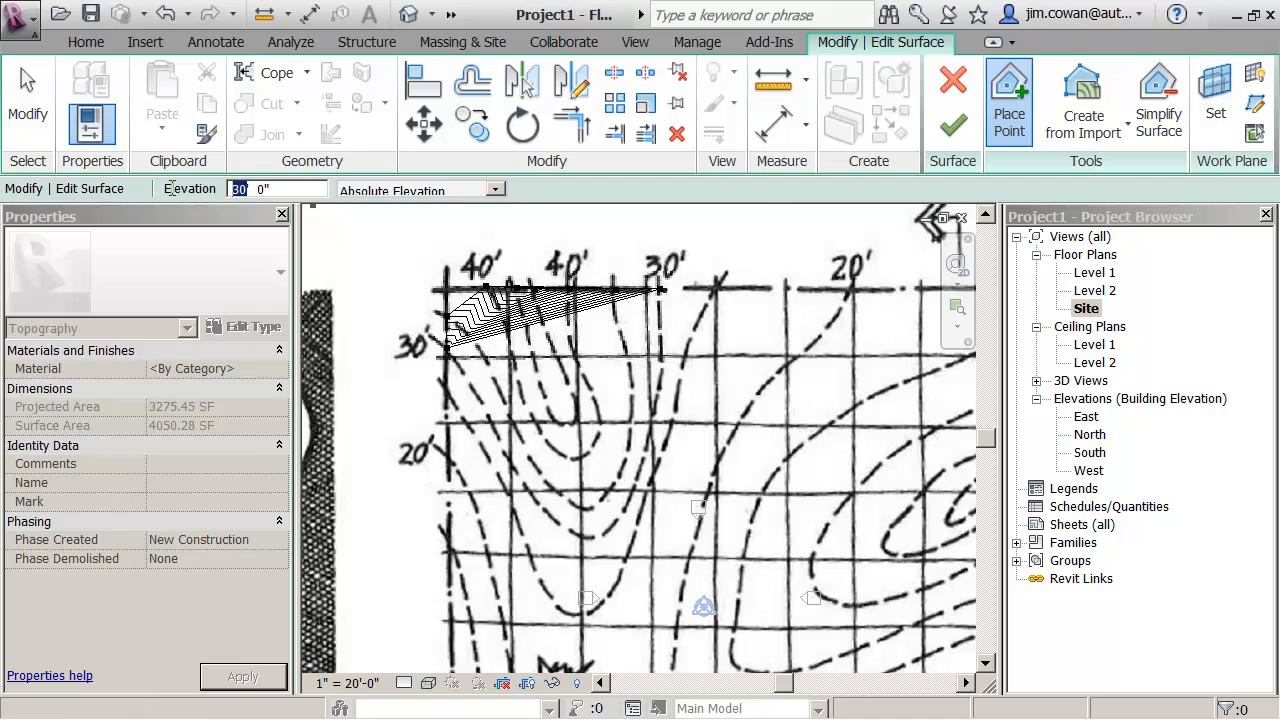
text(35)
key(BackSpace)
key(BackSpace)
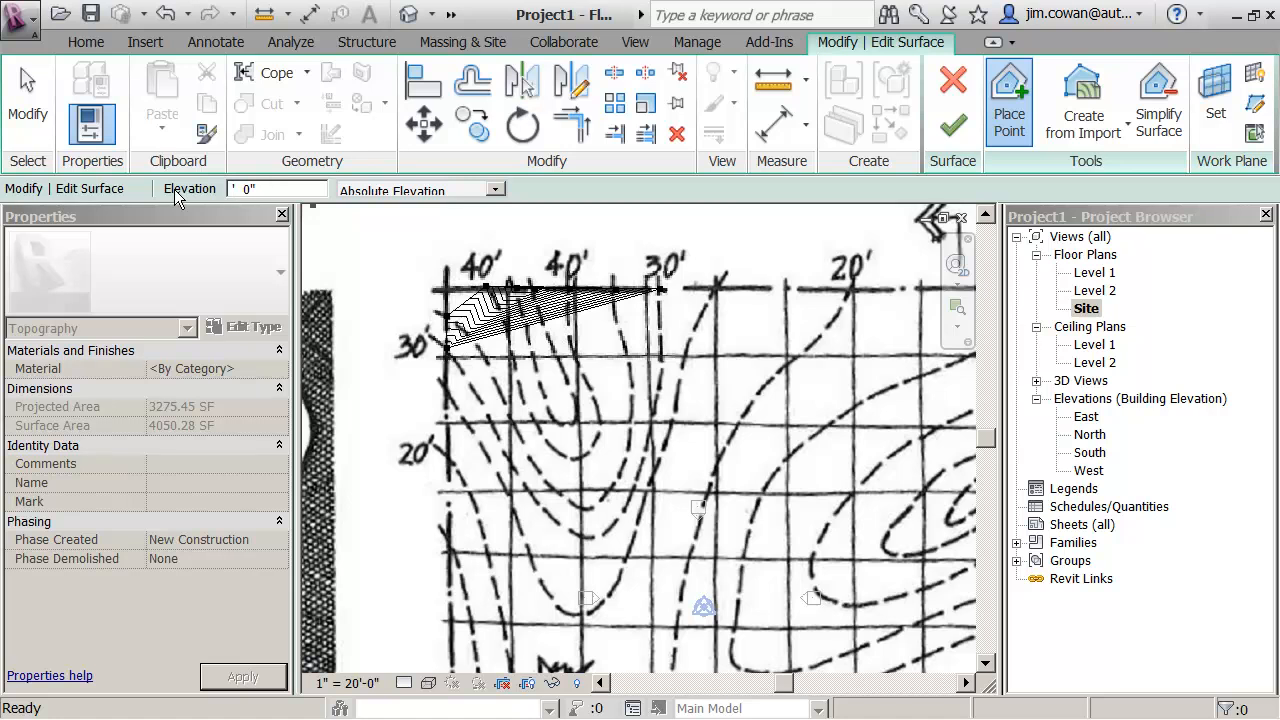
text(25)
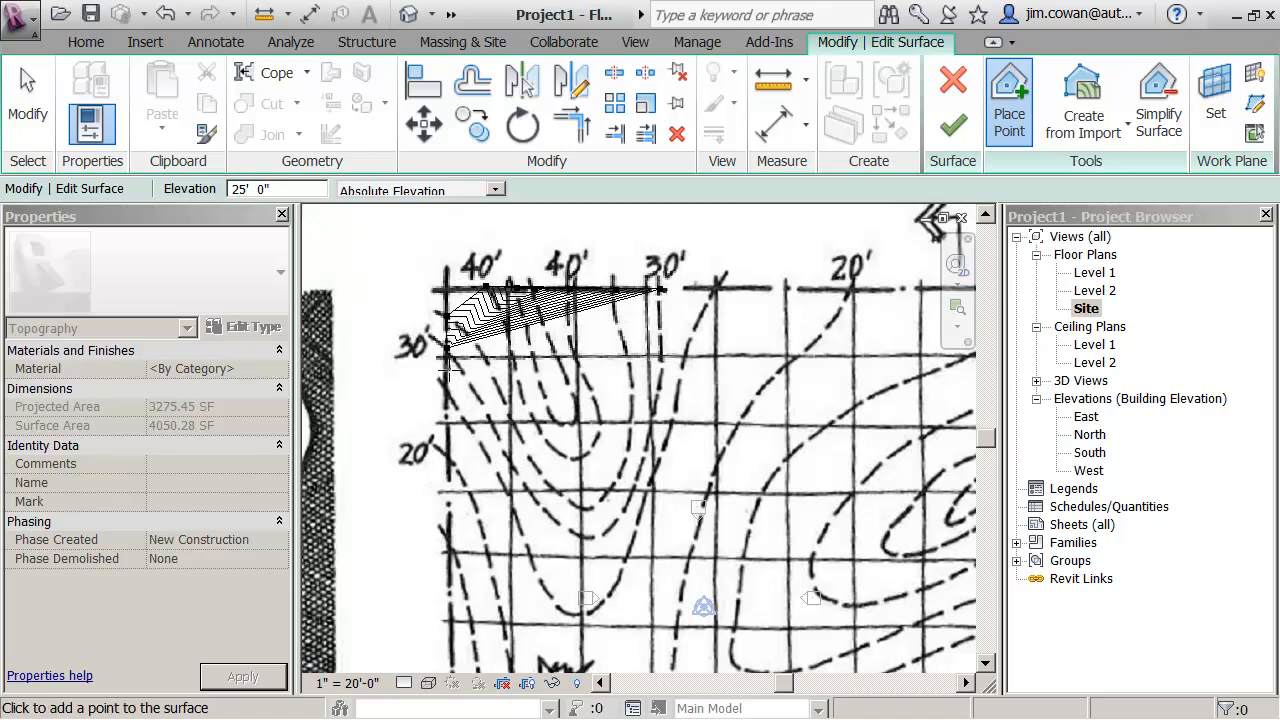
click(447, 391)
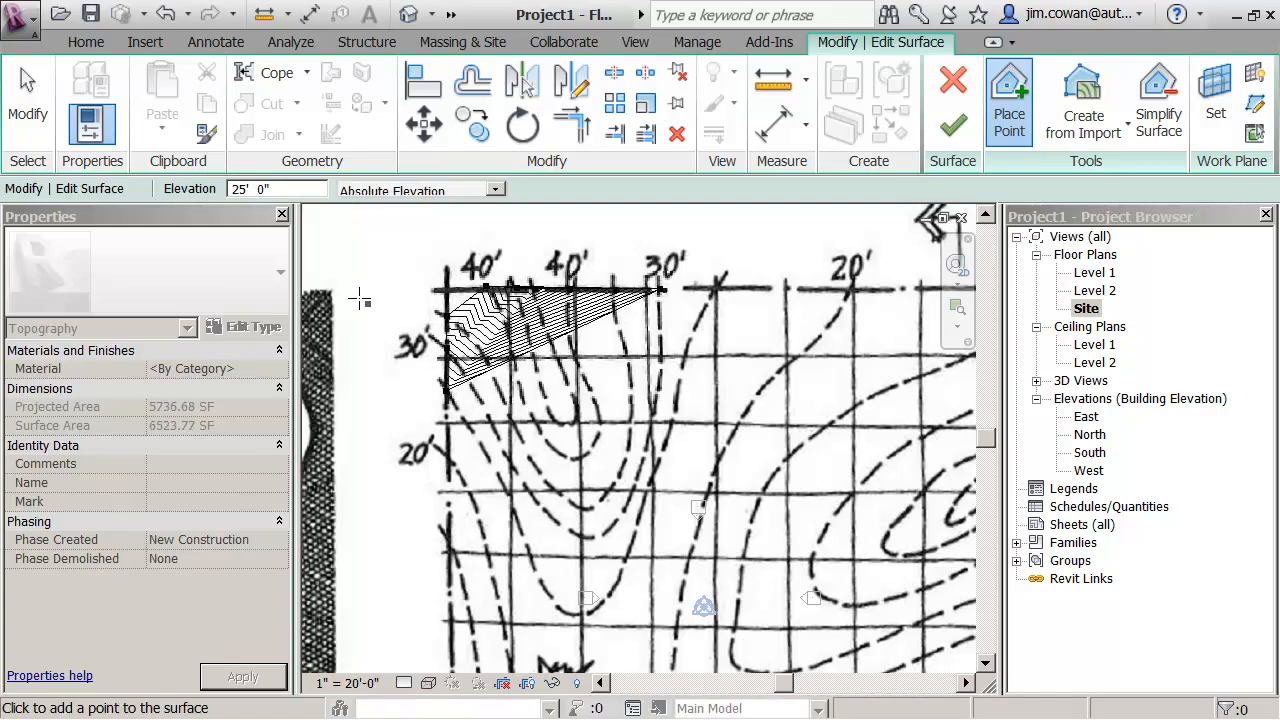
click(716, 289)
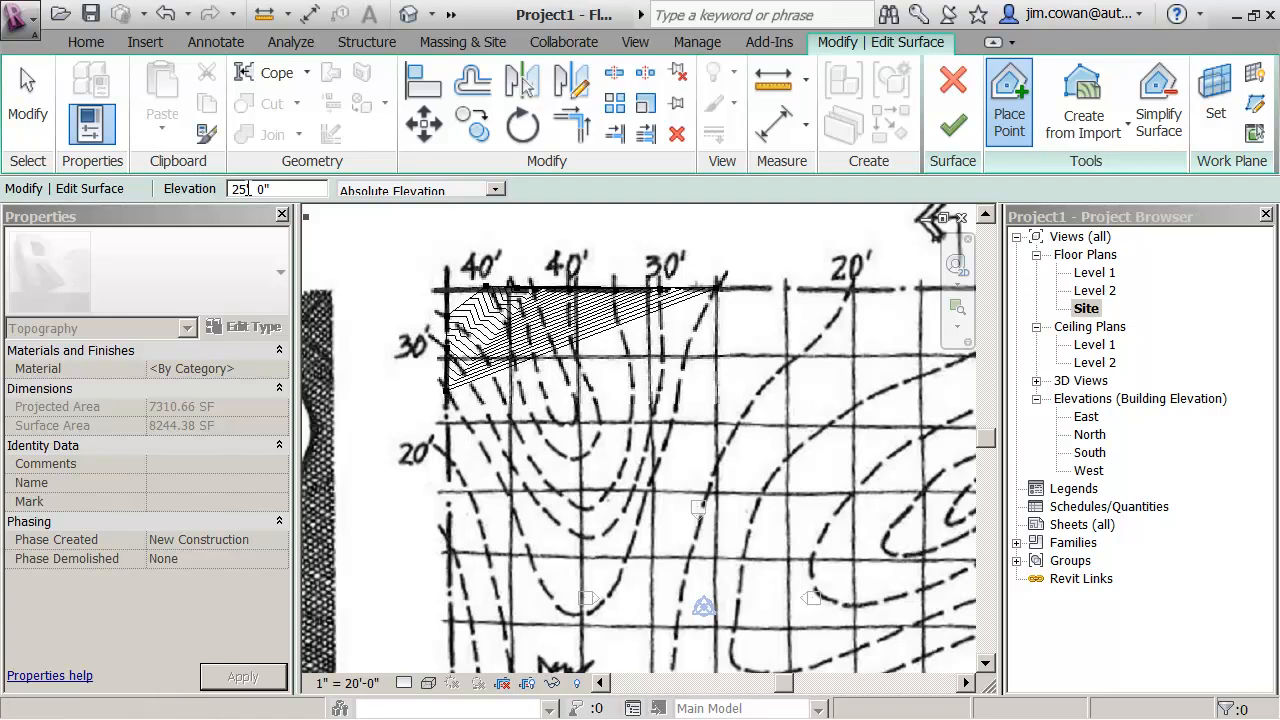
Set the elevation to 20' and place points where the 20' contour meets the north and west boundaries
drag(248, 189, 200, 192)
text(20)
click(852, 290)
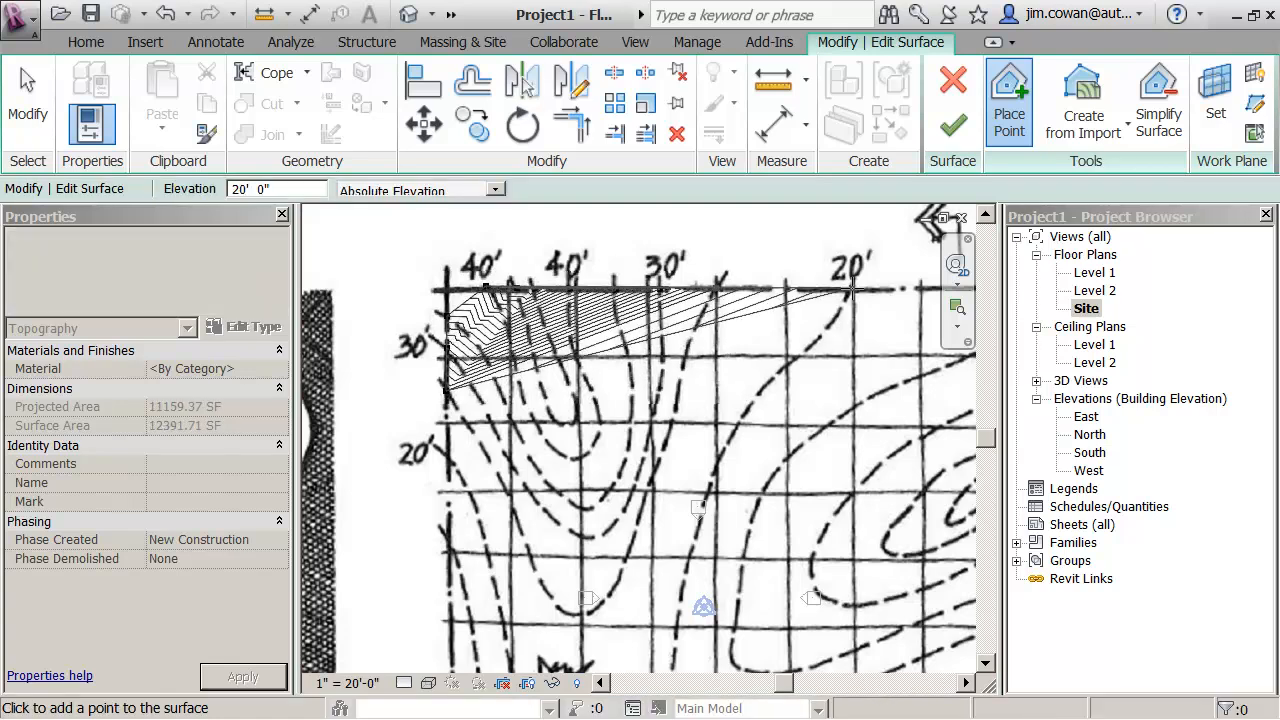
click(449, 458)
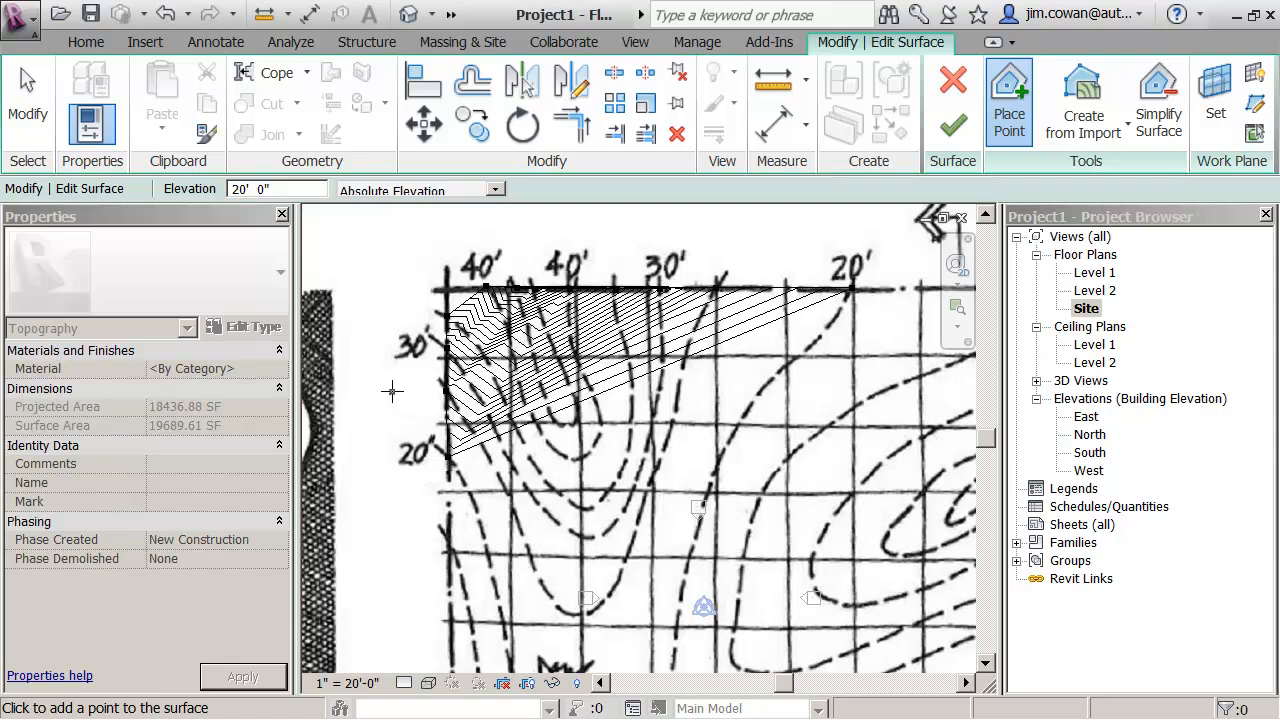
Set the elevation to 15' and place points where the 15' contour meets the west and north boundaries
double_click(242, 190)
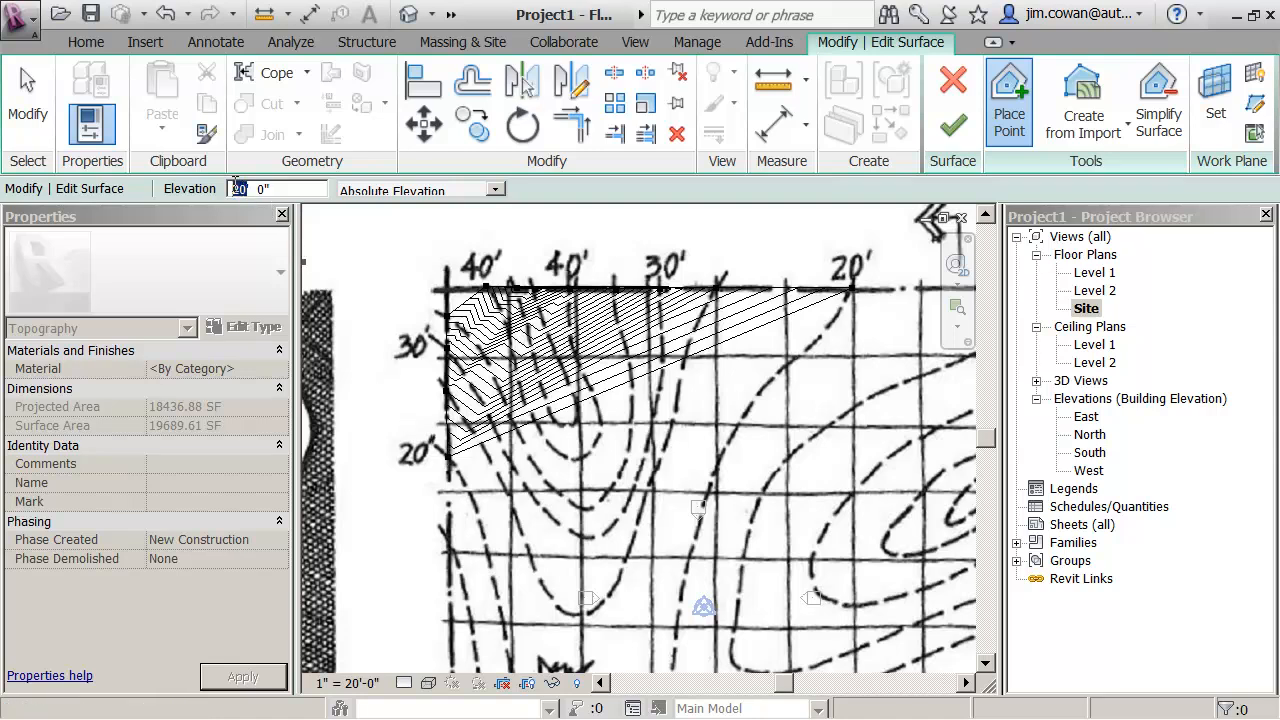
text(15)
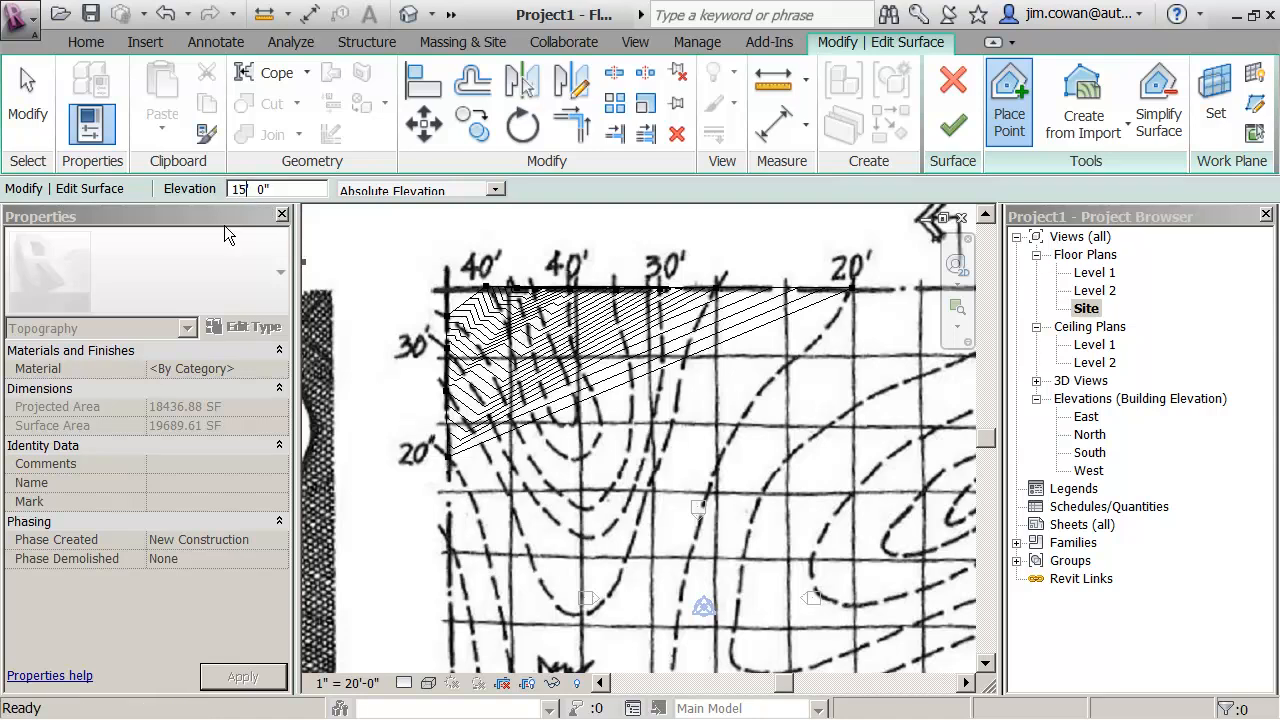
click(448, 540)
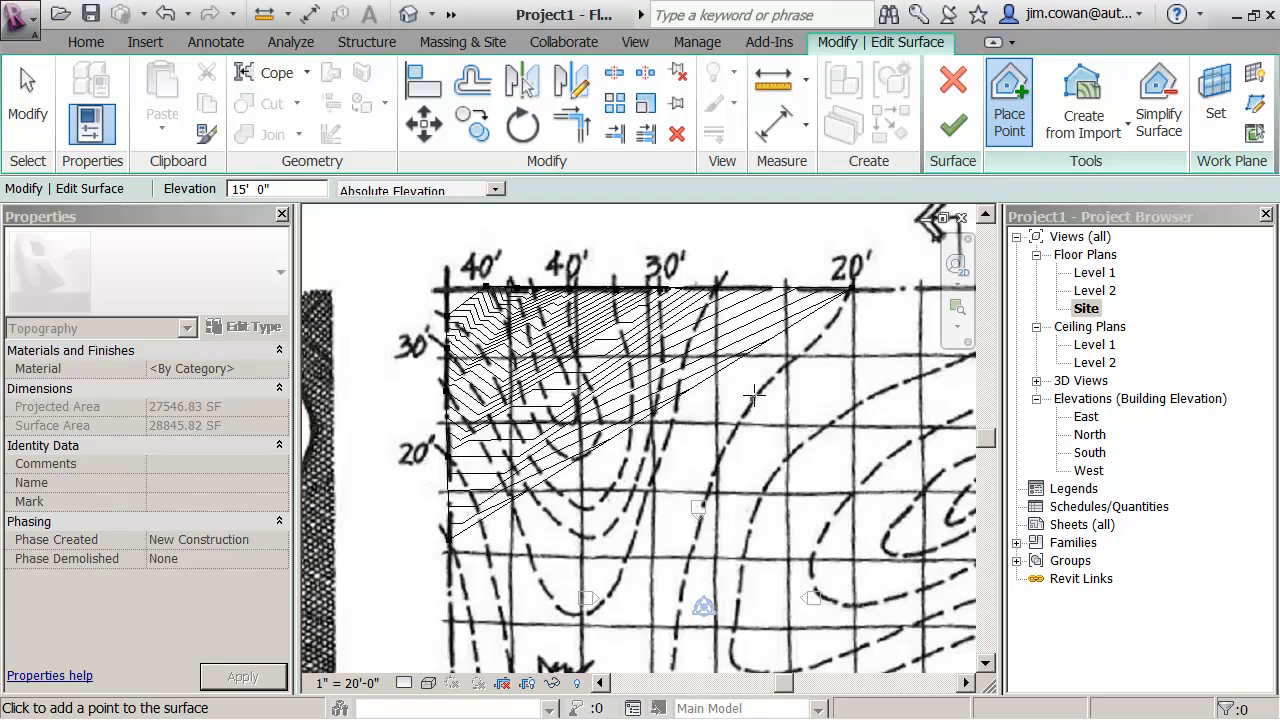
scroll(680, 377, down, 2)
scroll(680, 377, down, 2)
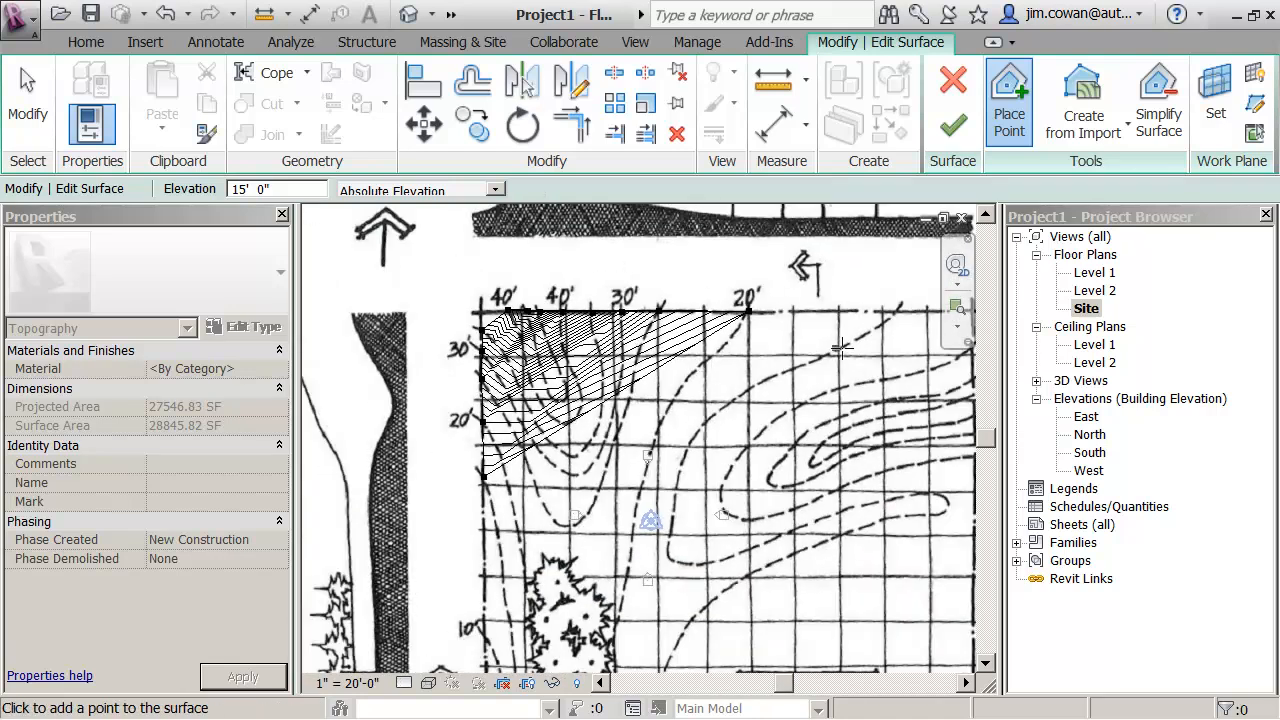
click(897, 312)
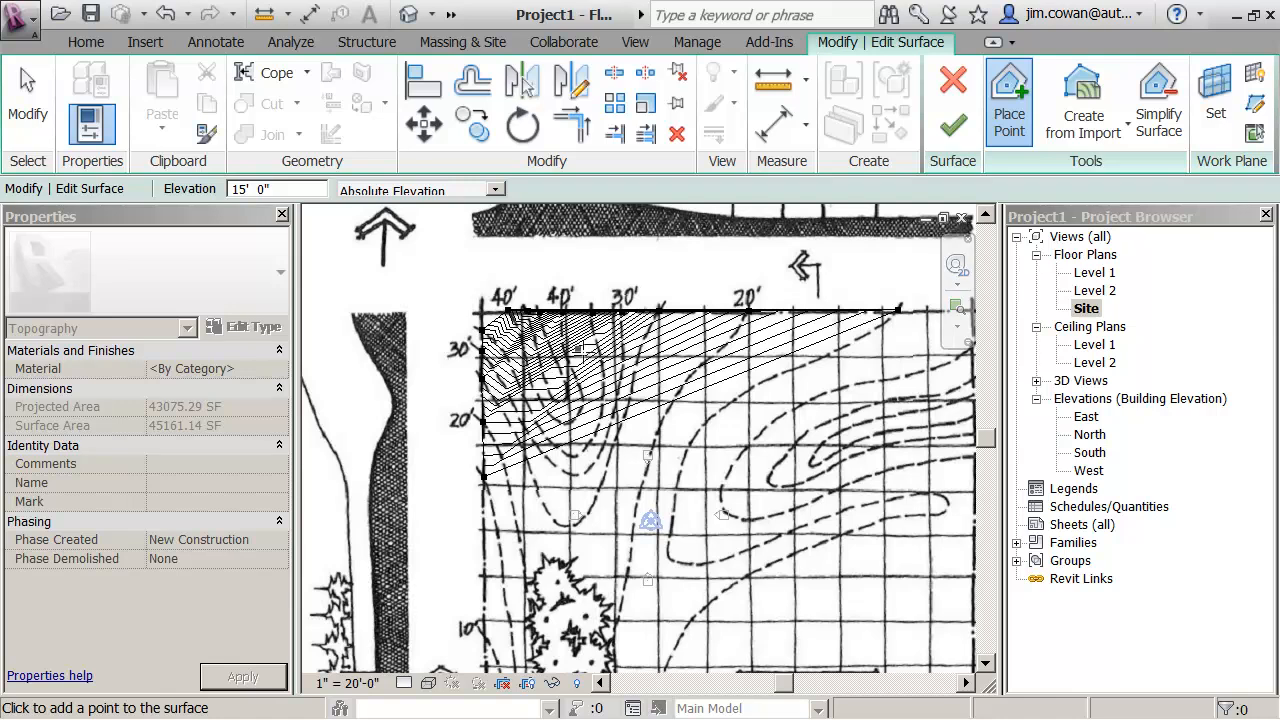
Set the elevation to 45' and place points along the innermost U-shaped contour between the two 40' labels, starting and ending at the north boundary
scroll(612, 330, up, 4)
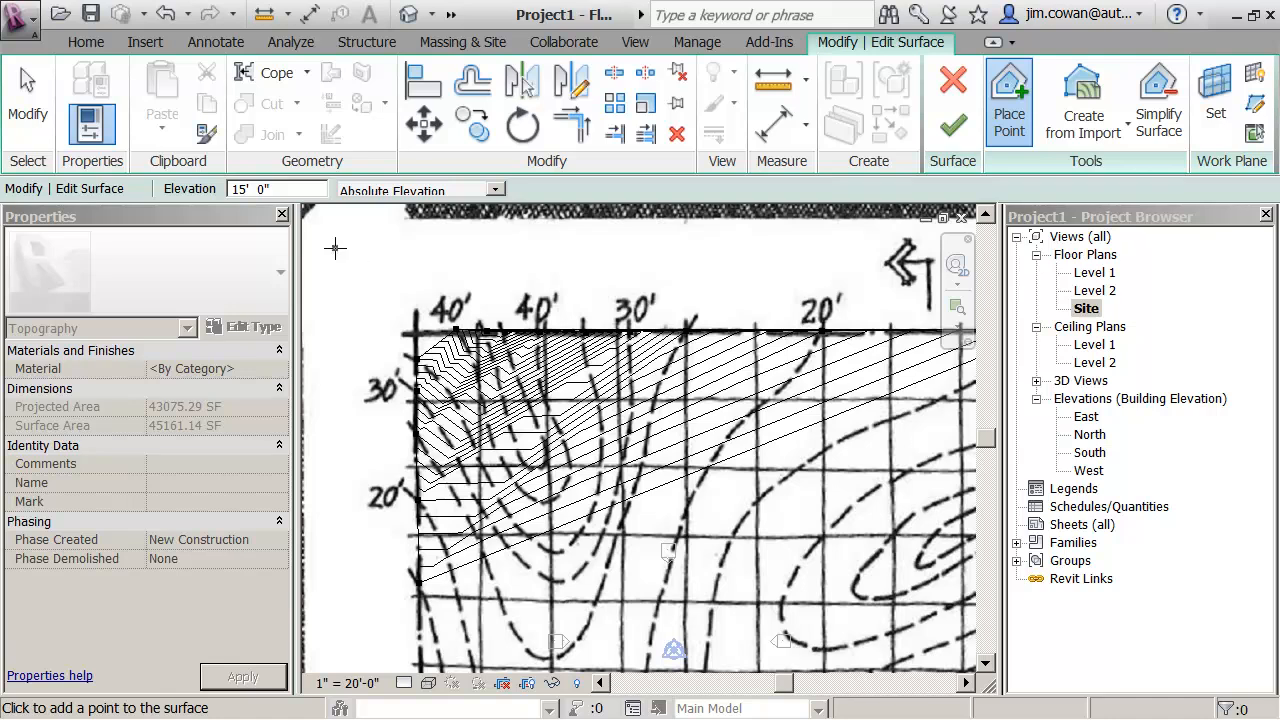
click(245, 187)
drag(245, 187, 221, 189)
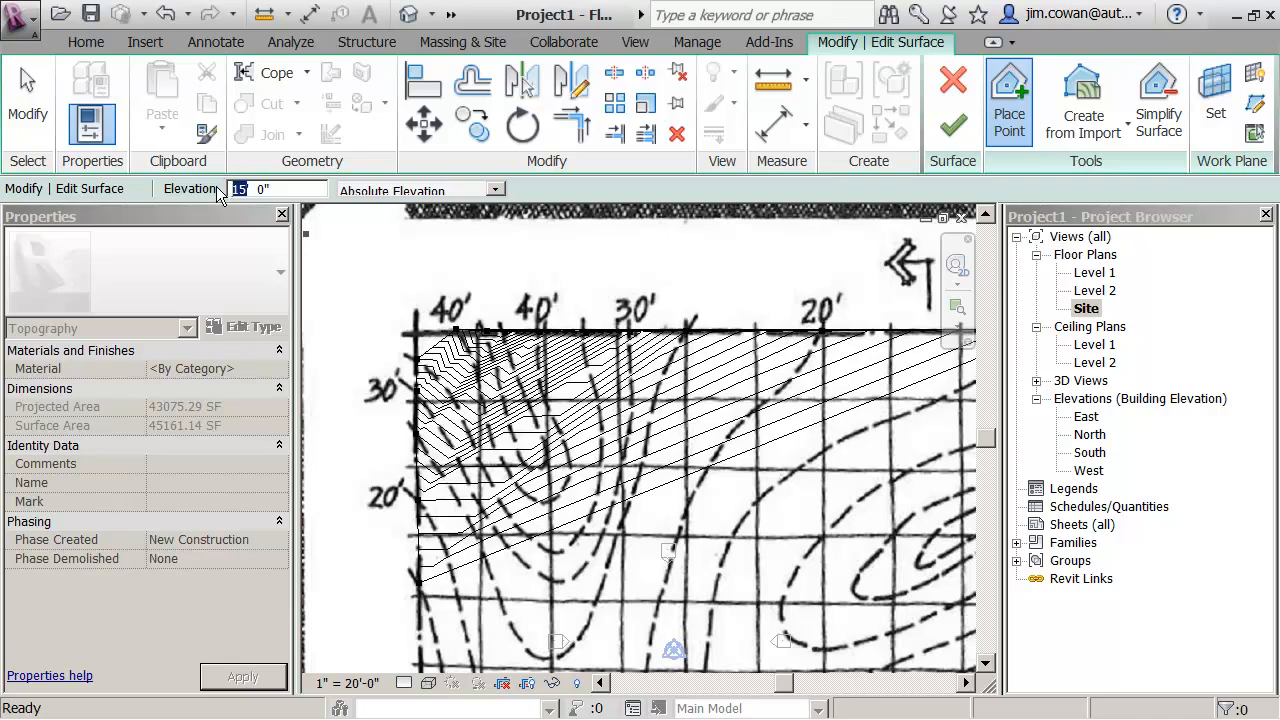
text(45)
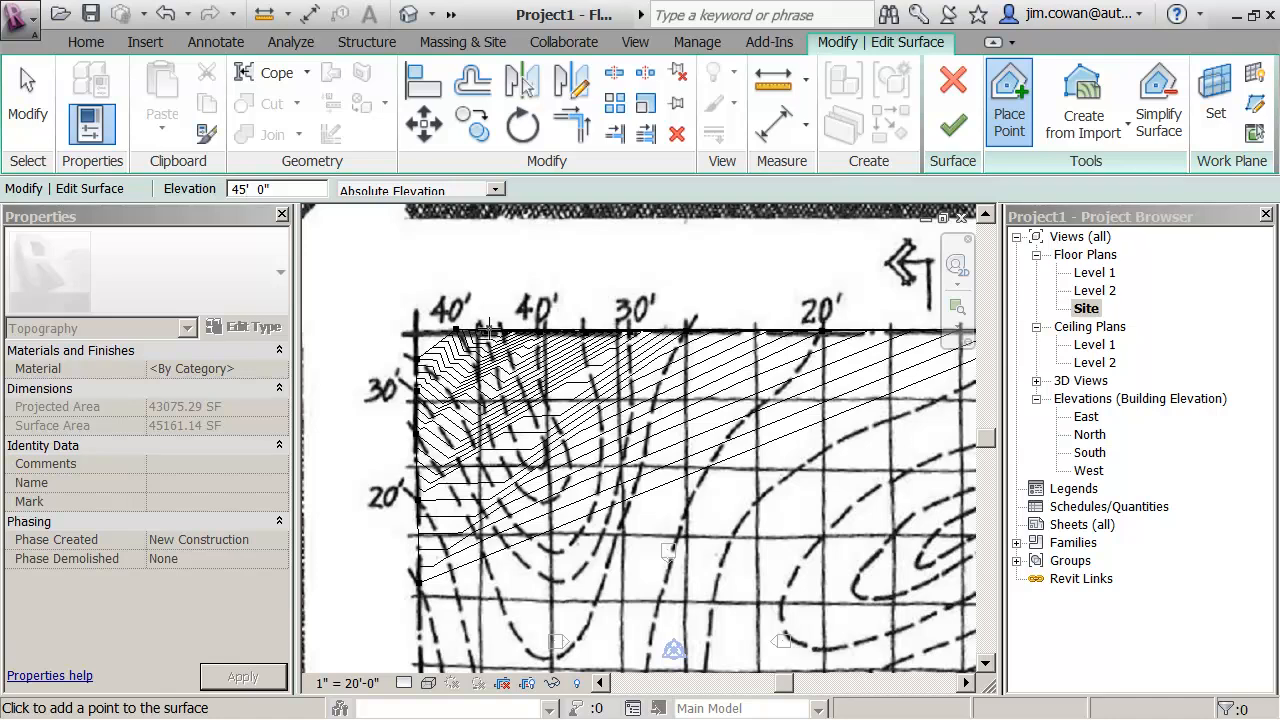
middle_drag(392, 280, 395, 293)
scroll(430, 310, up, 5)
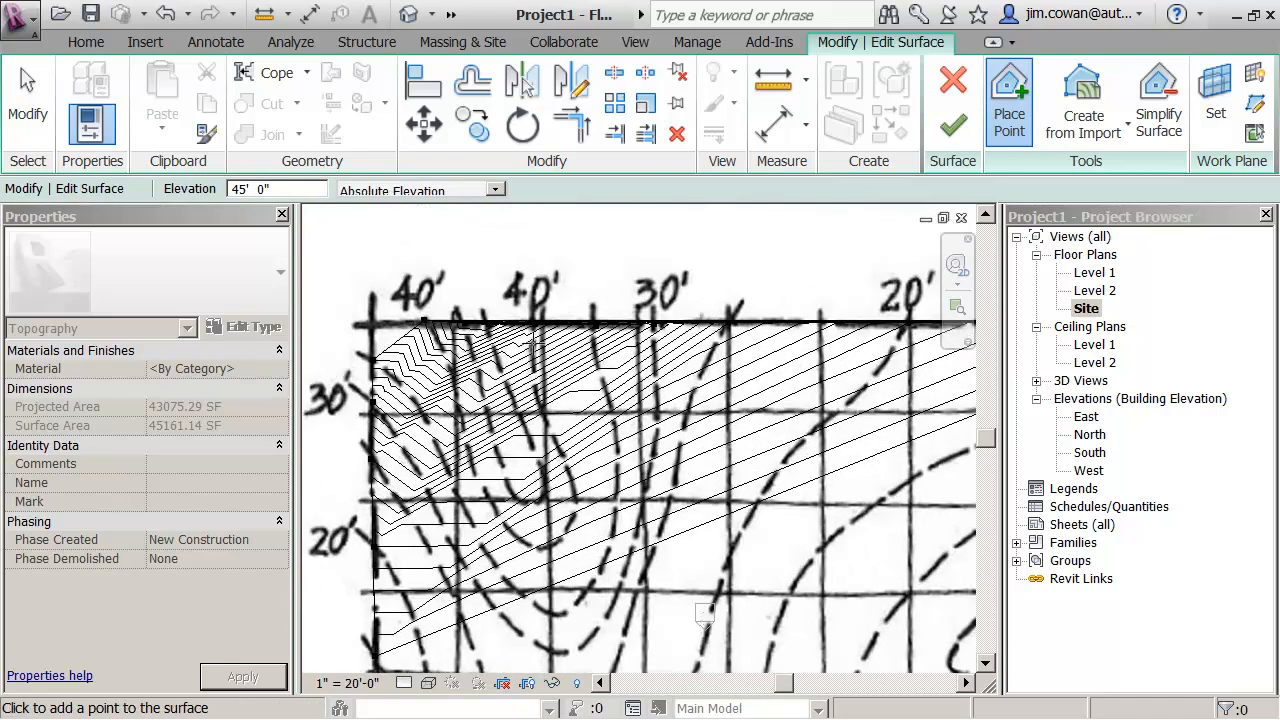
click(437, 315)
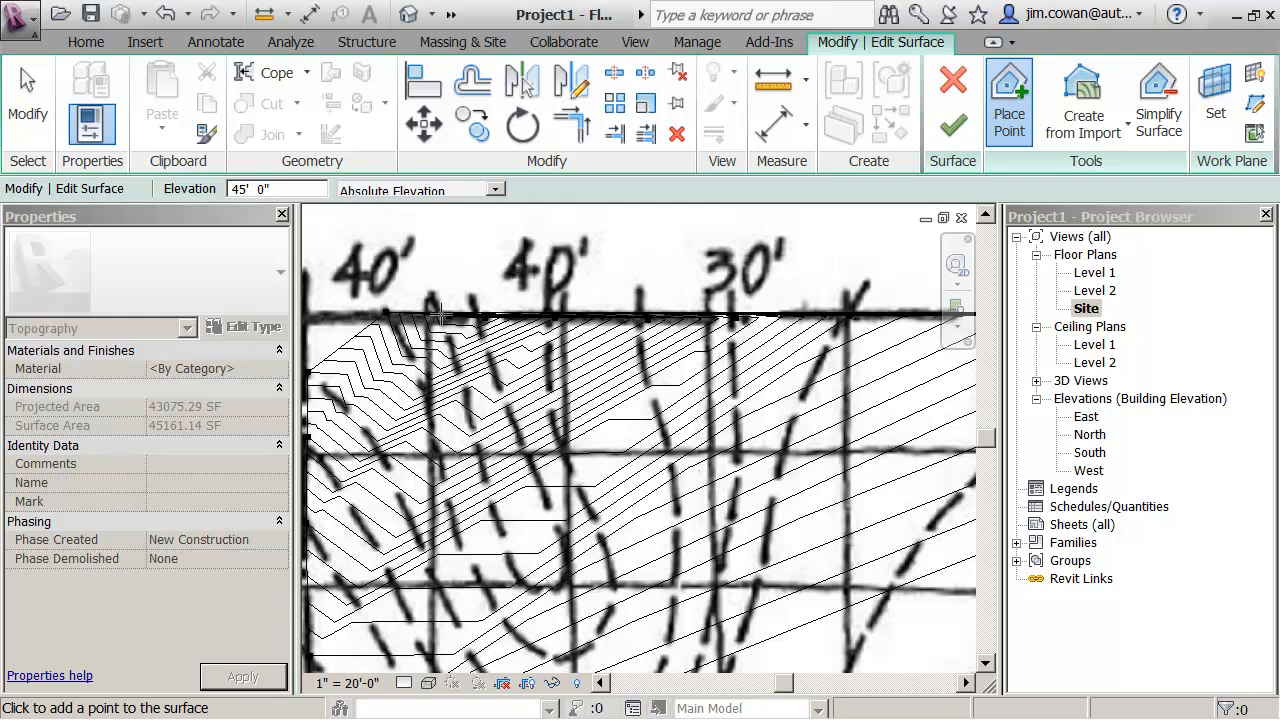
click(450, 345)
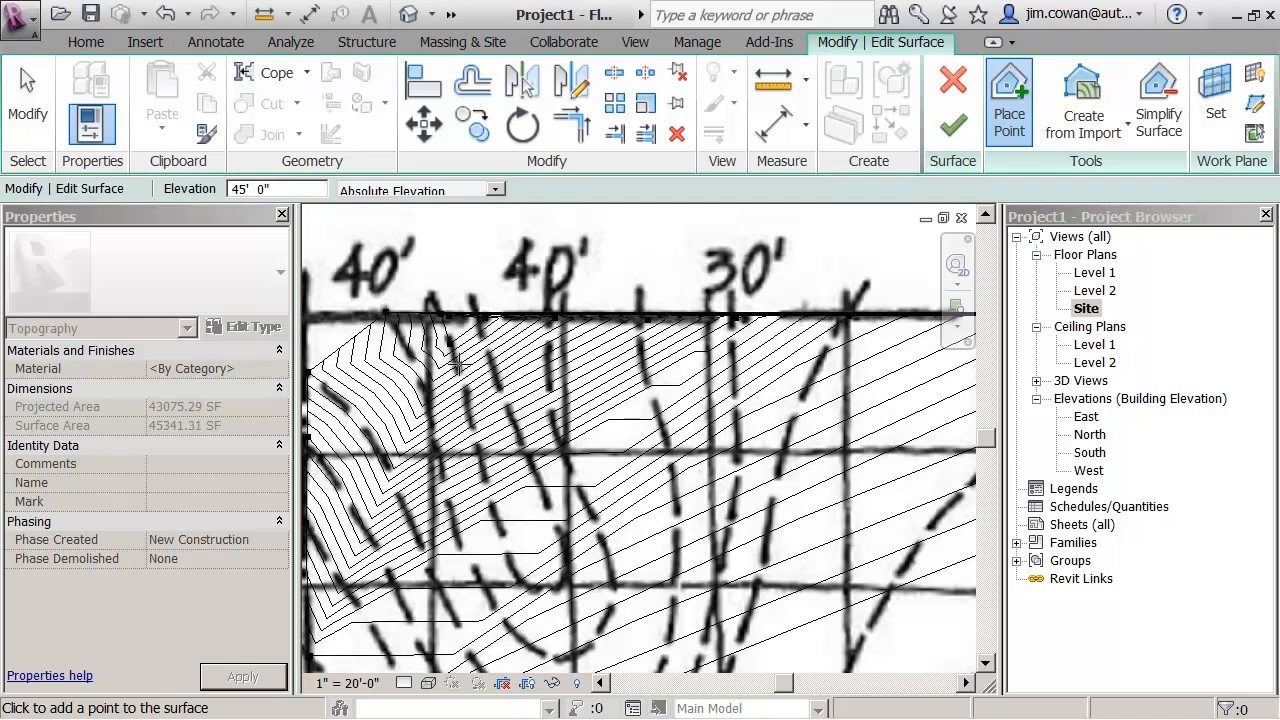
click(458, 368)
click(463, 393)
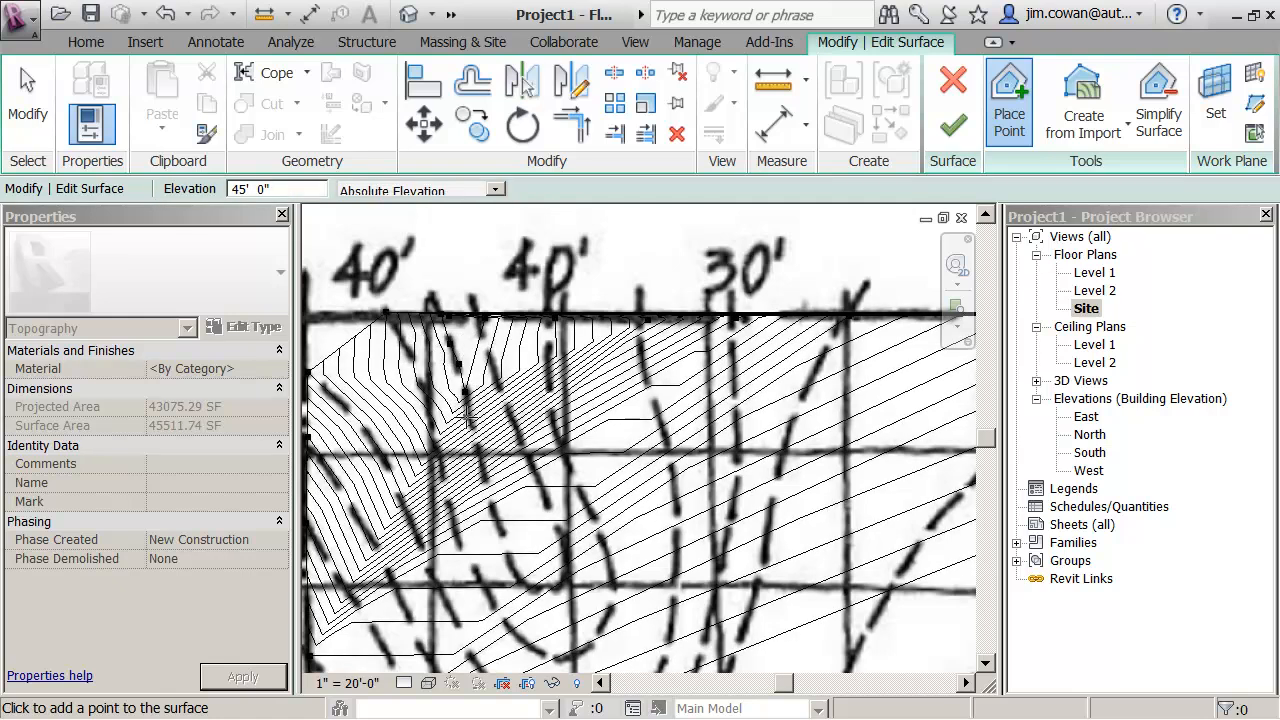
click(467, 420)
click(474, 446)
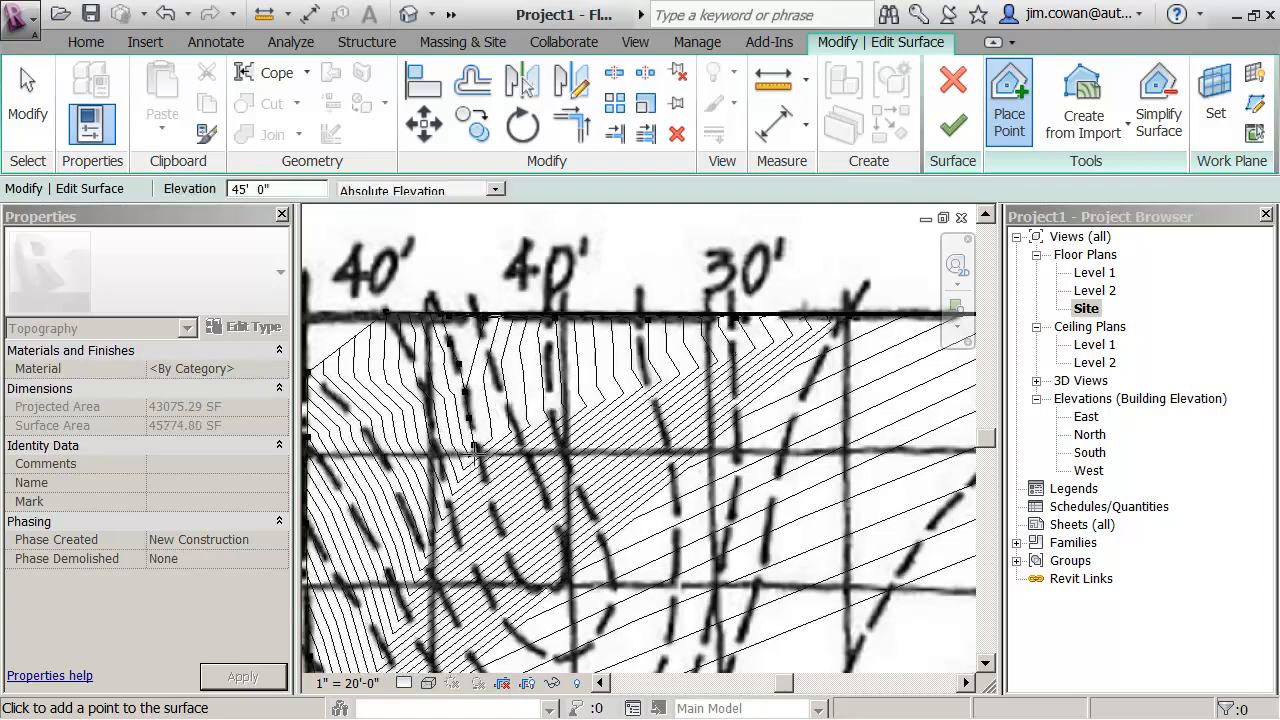
click(480, 466)
click(486, 491)
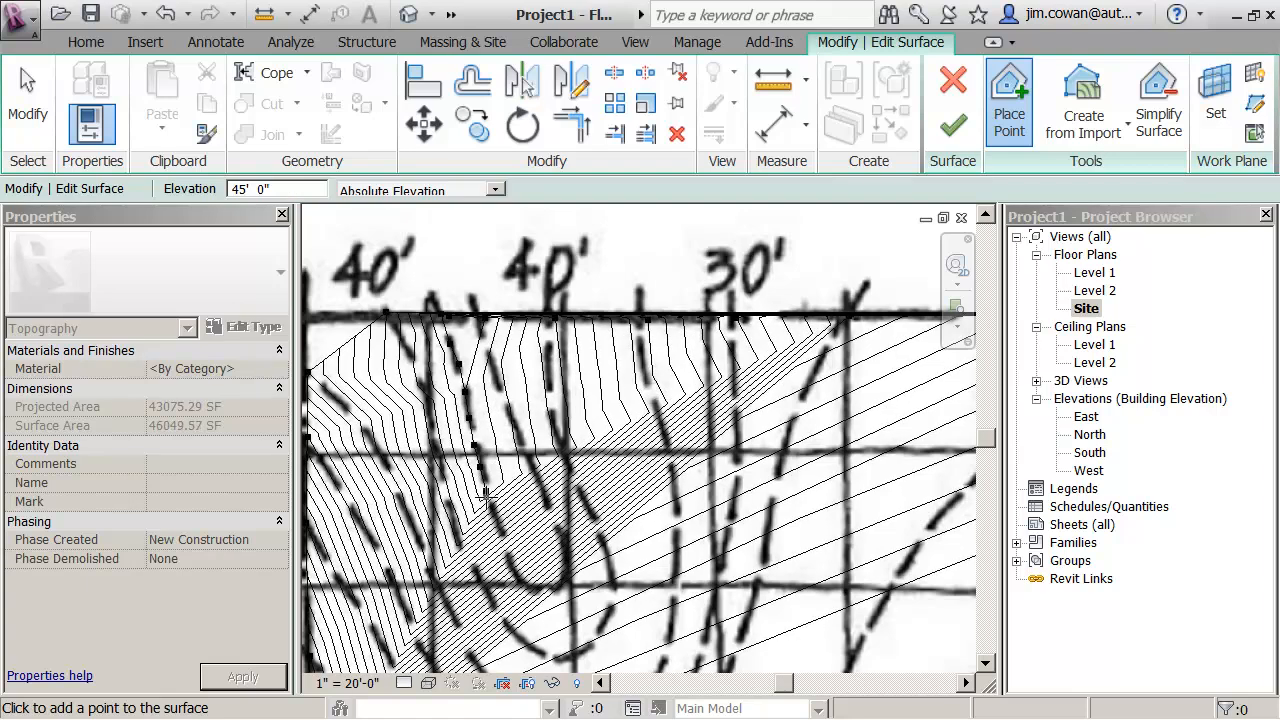
click(492, 512)
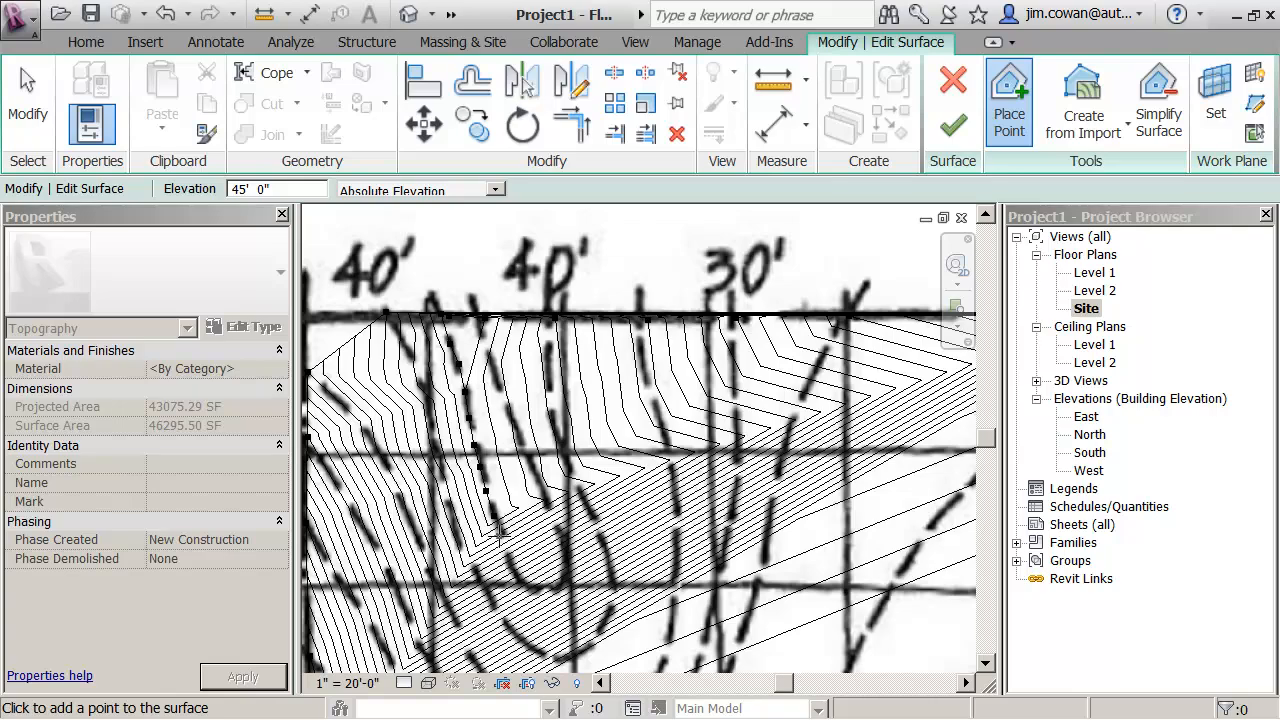
click(500, 535)
click(507, 558)
click(517, 574)
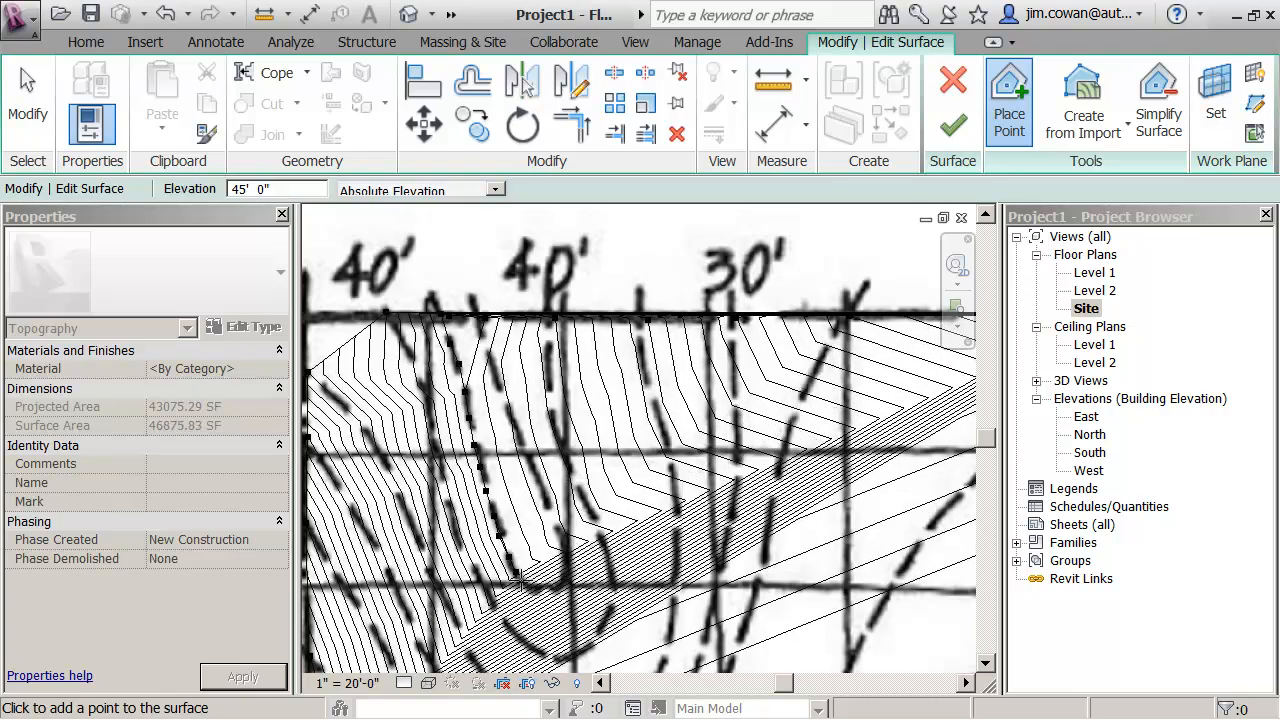
click(531, 586)
click(543, 590)
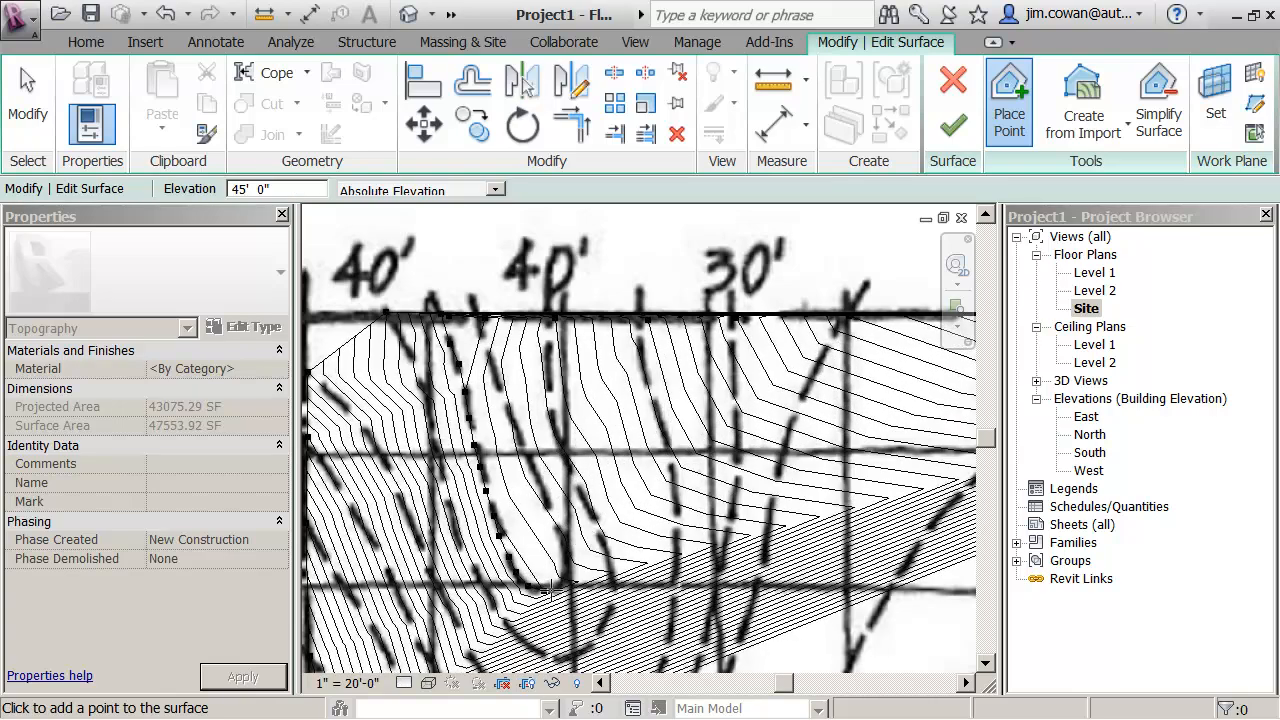
click(562, 581)
click(567, 568)
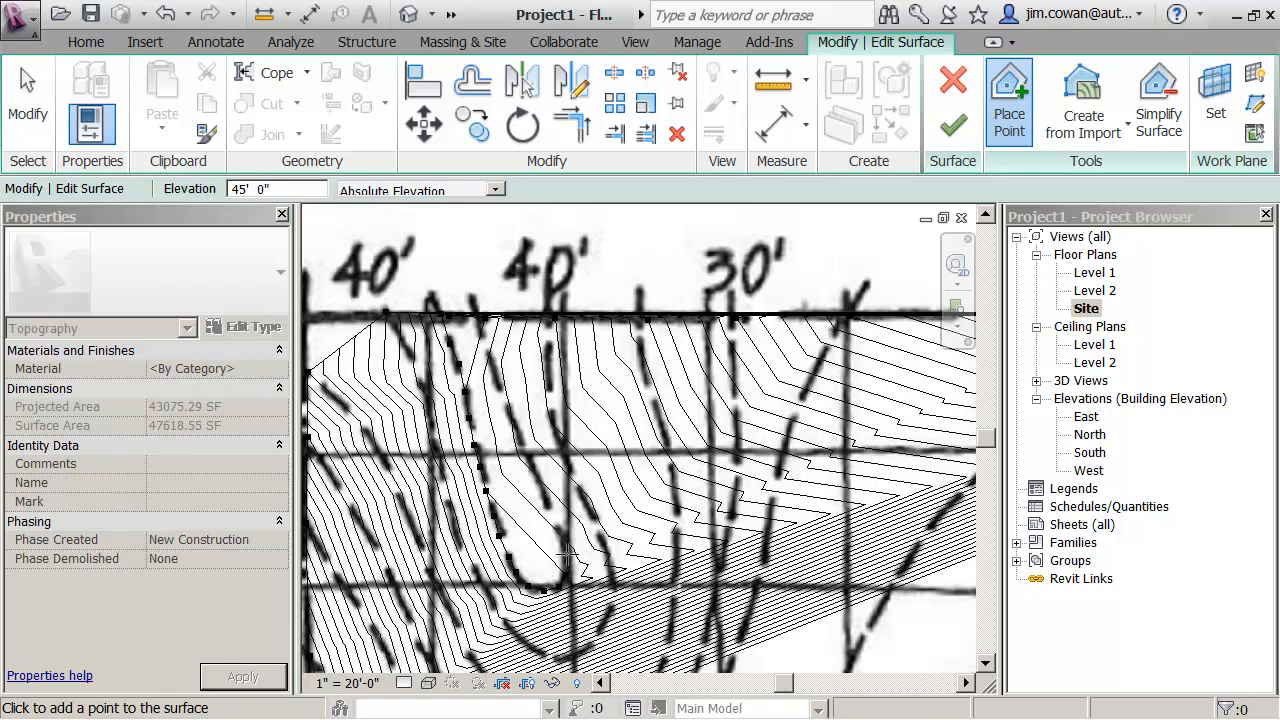
click(562, 548)
click(555, 525)
click(550, 510)
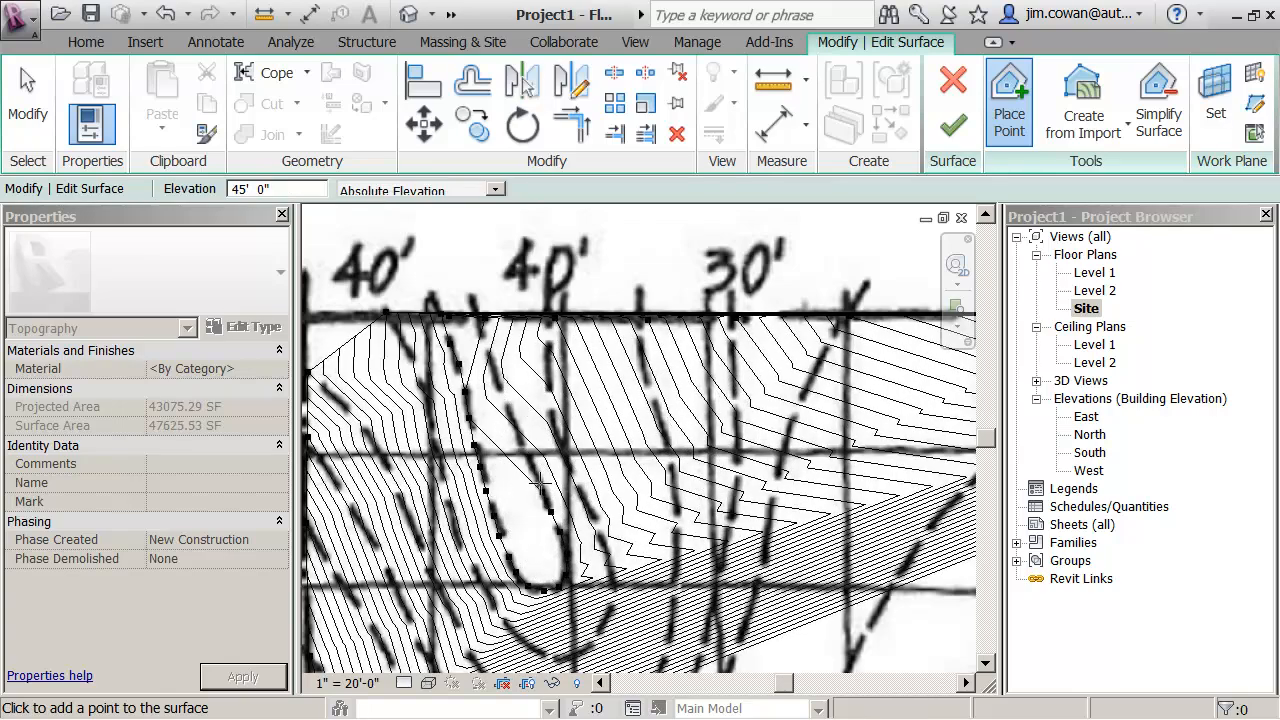
click(537, 478)
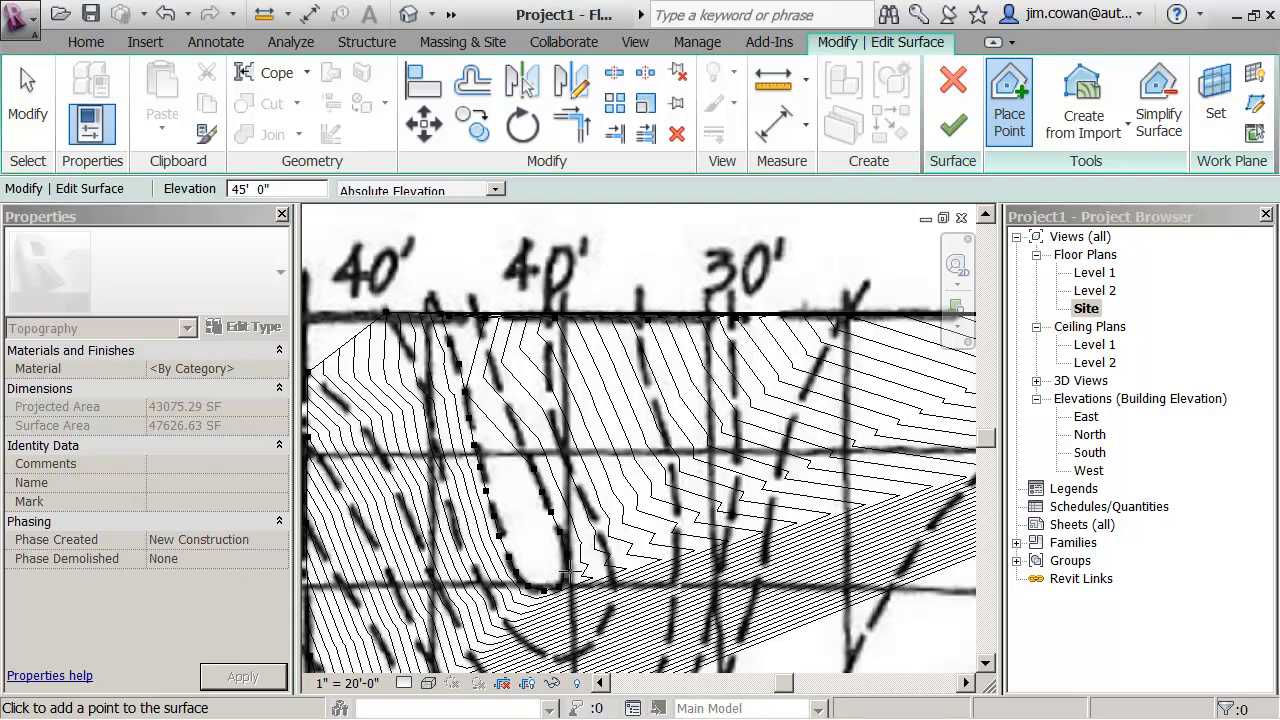
click(510, 412)
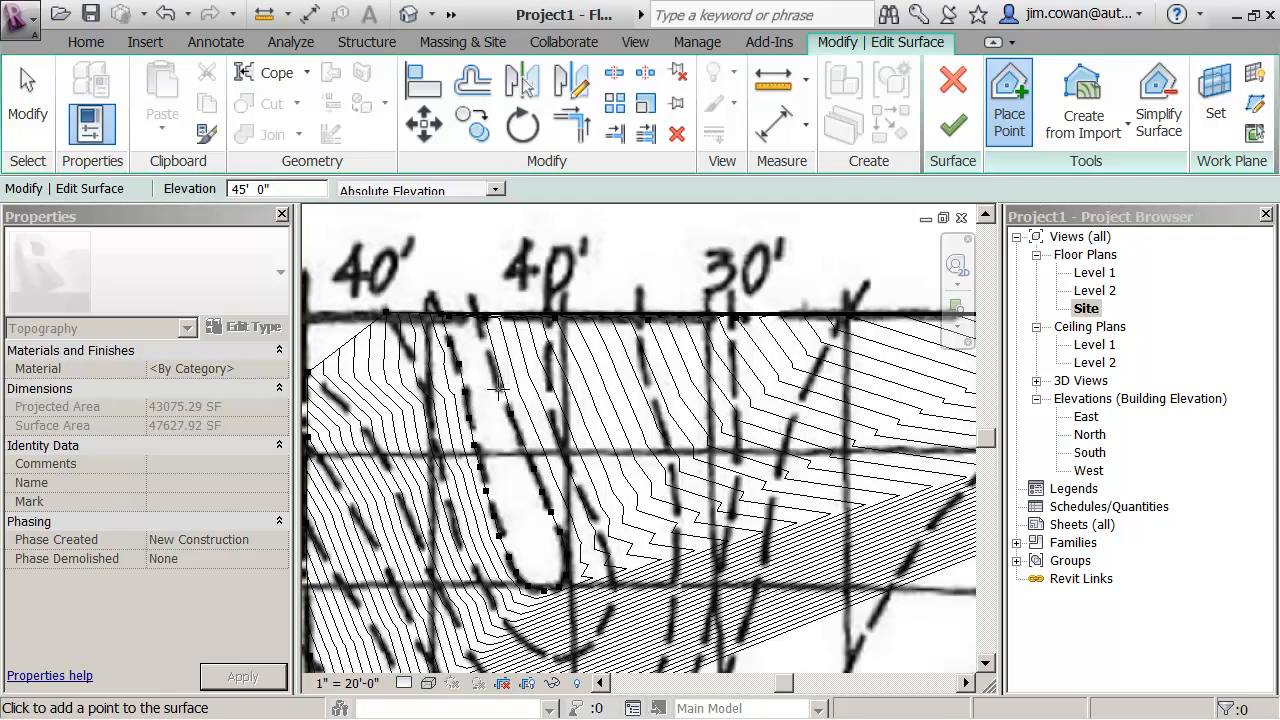
click(499, 386)
click(489, 351)
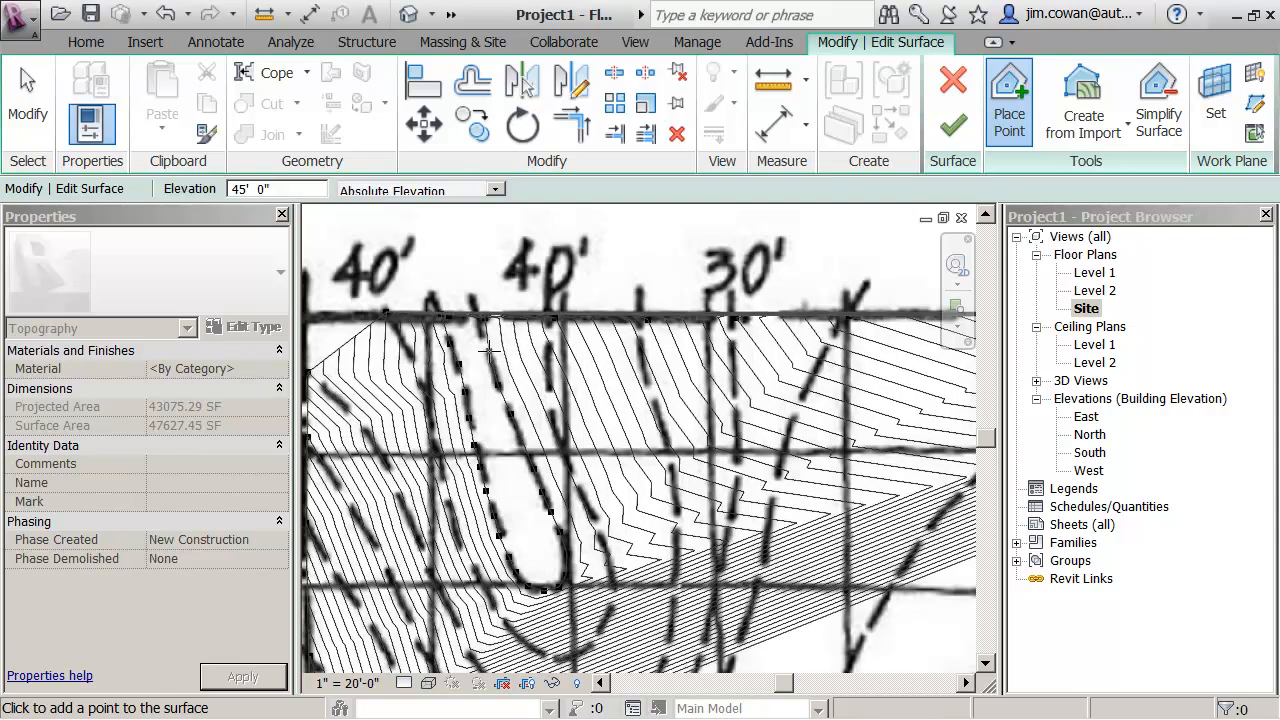
click(481, 322)
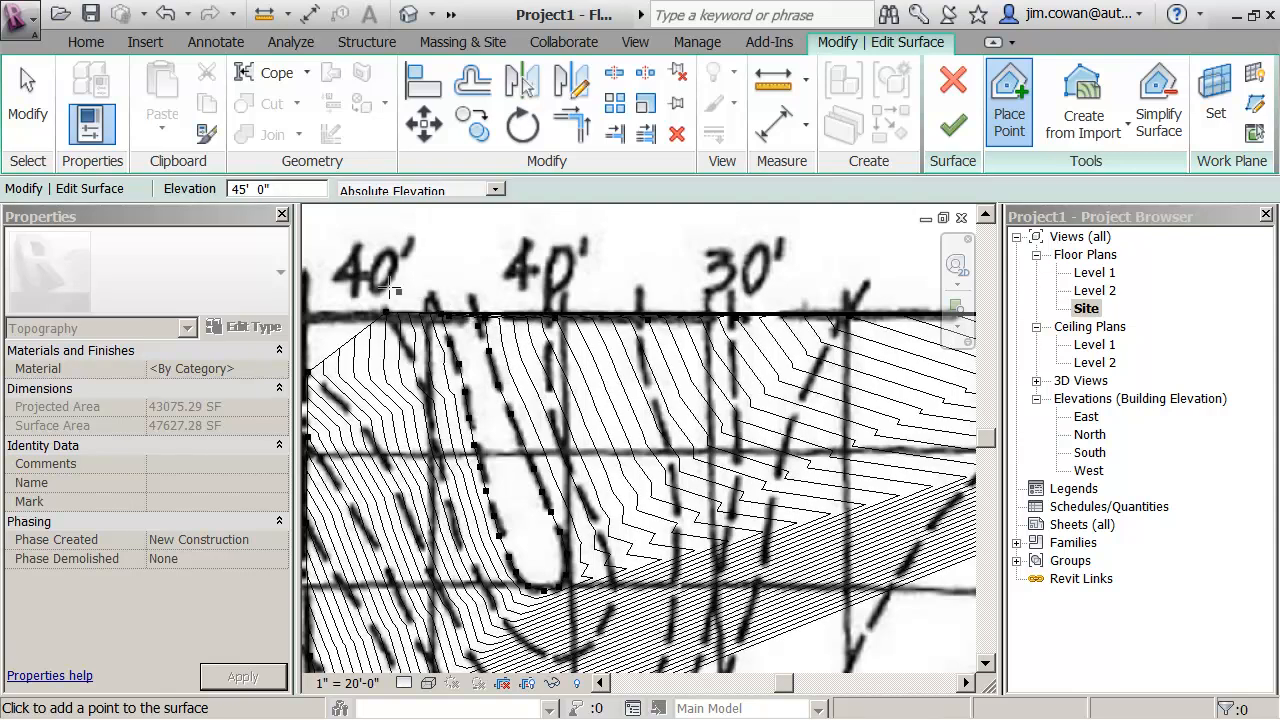
Set the elevation to 40' and place points along the U-shaped 40' contour, down its west side, around the tip and back to the north boundary
double_click(239, 189)
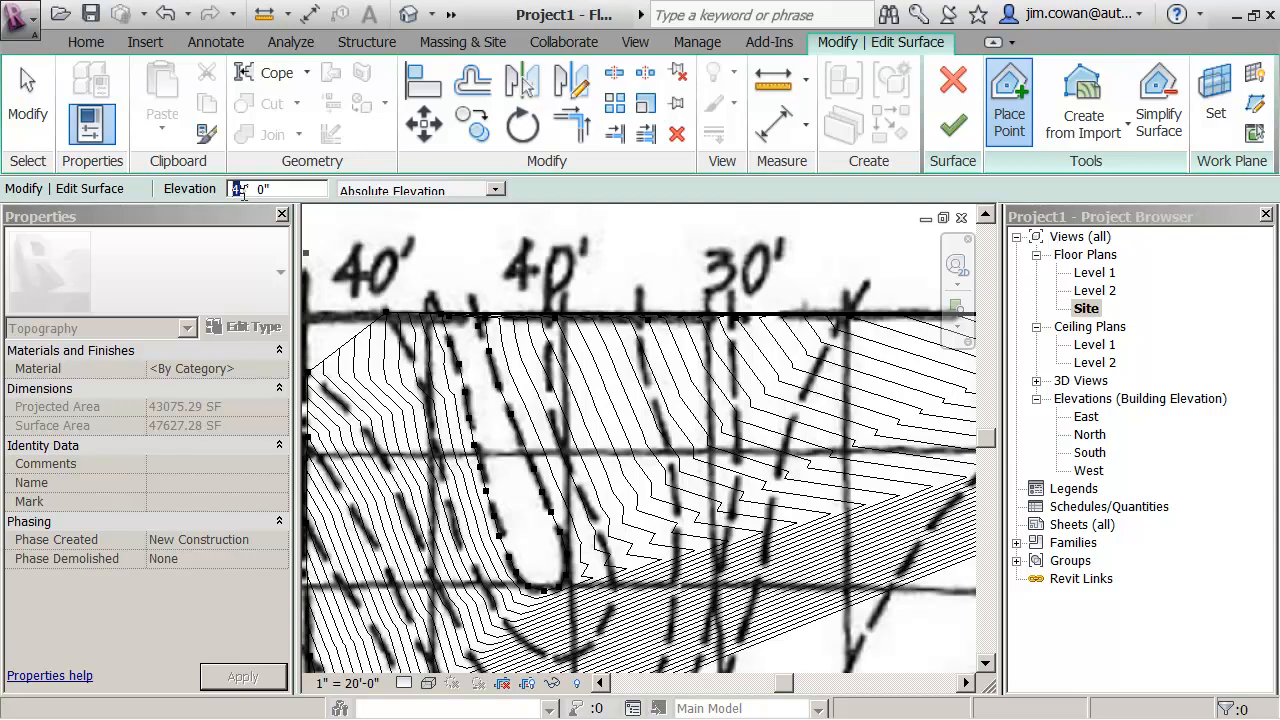
text(40)
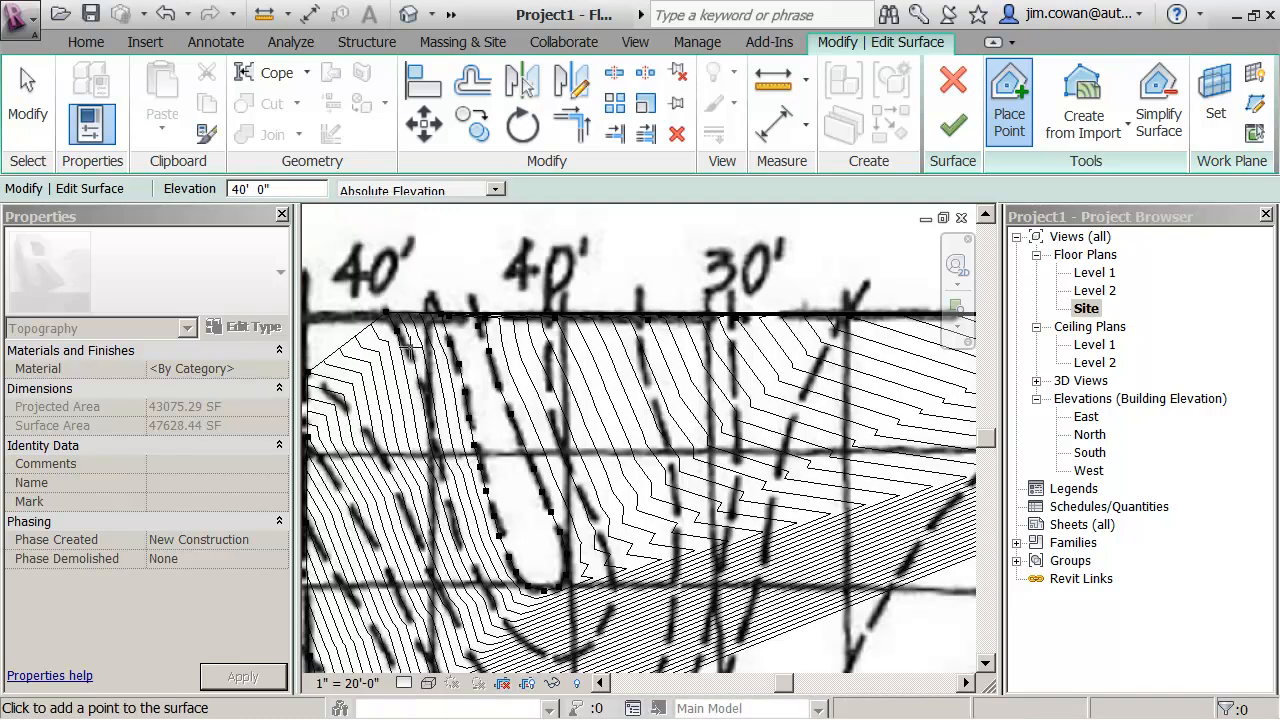
click(413, 366)
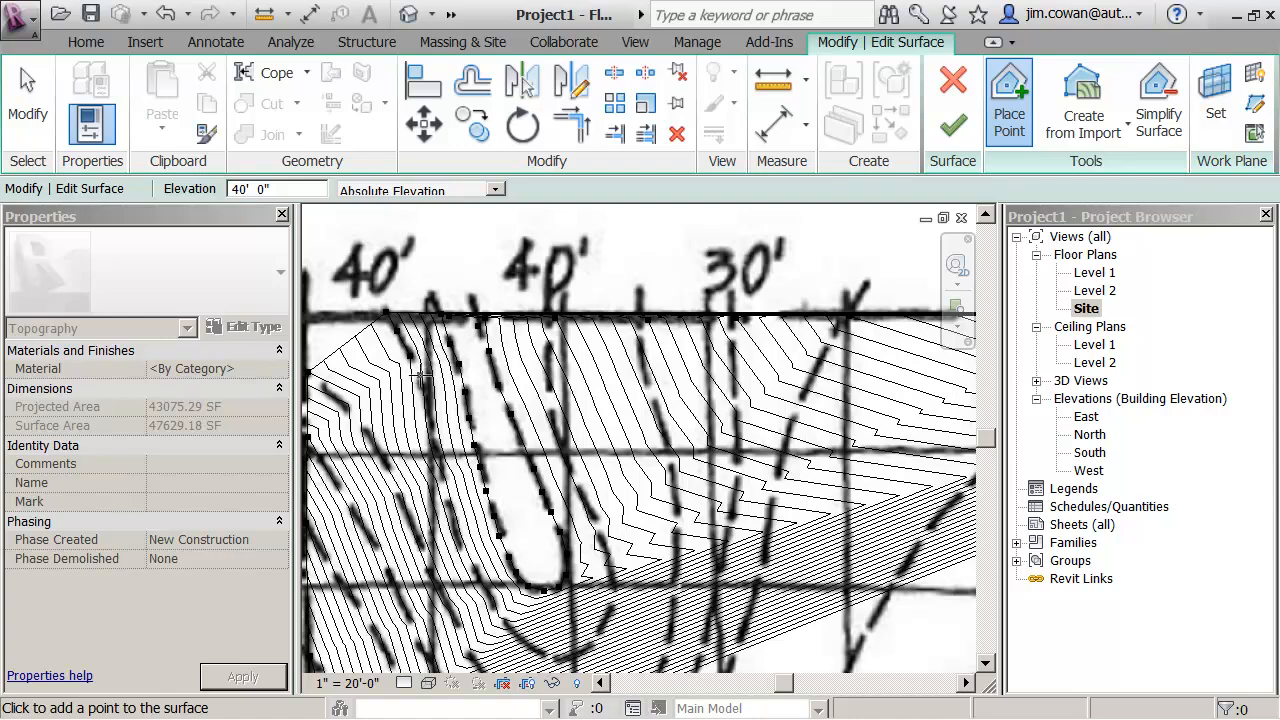
click(419, 380)
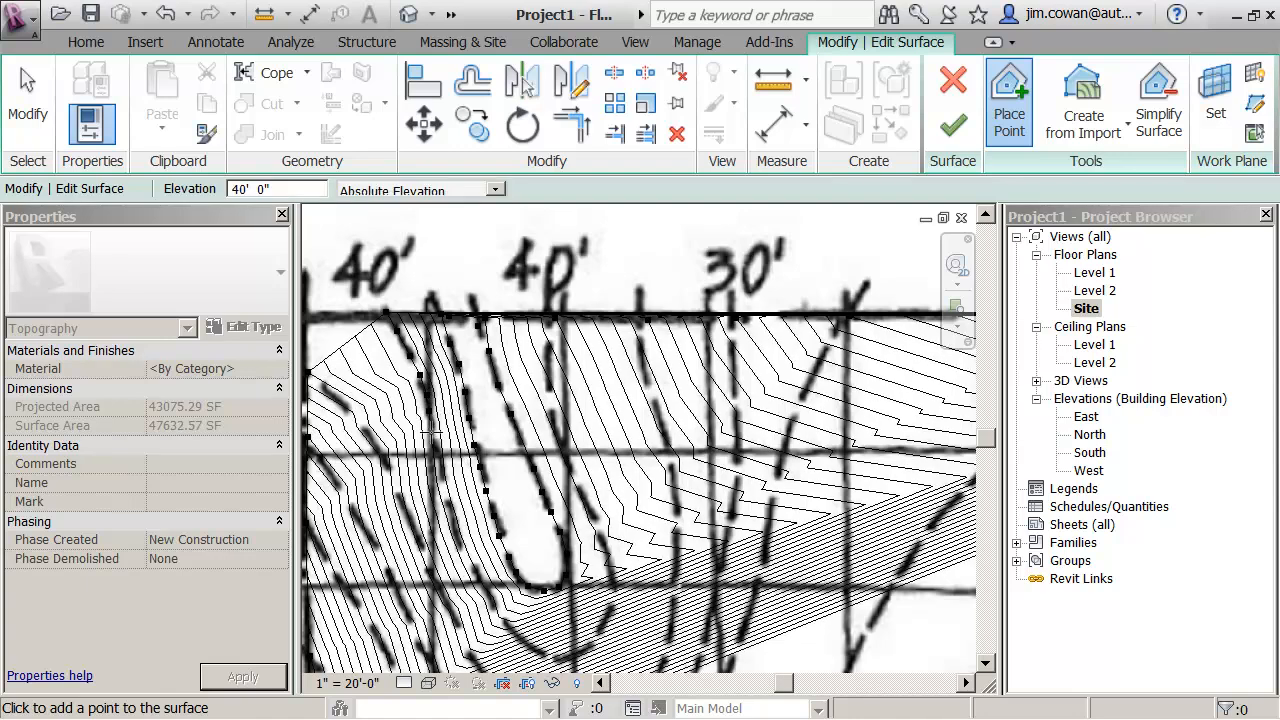
click(437, 460)
click(441, 482)
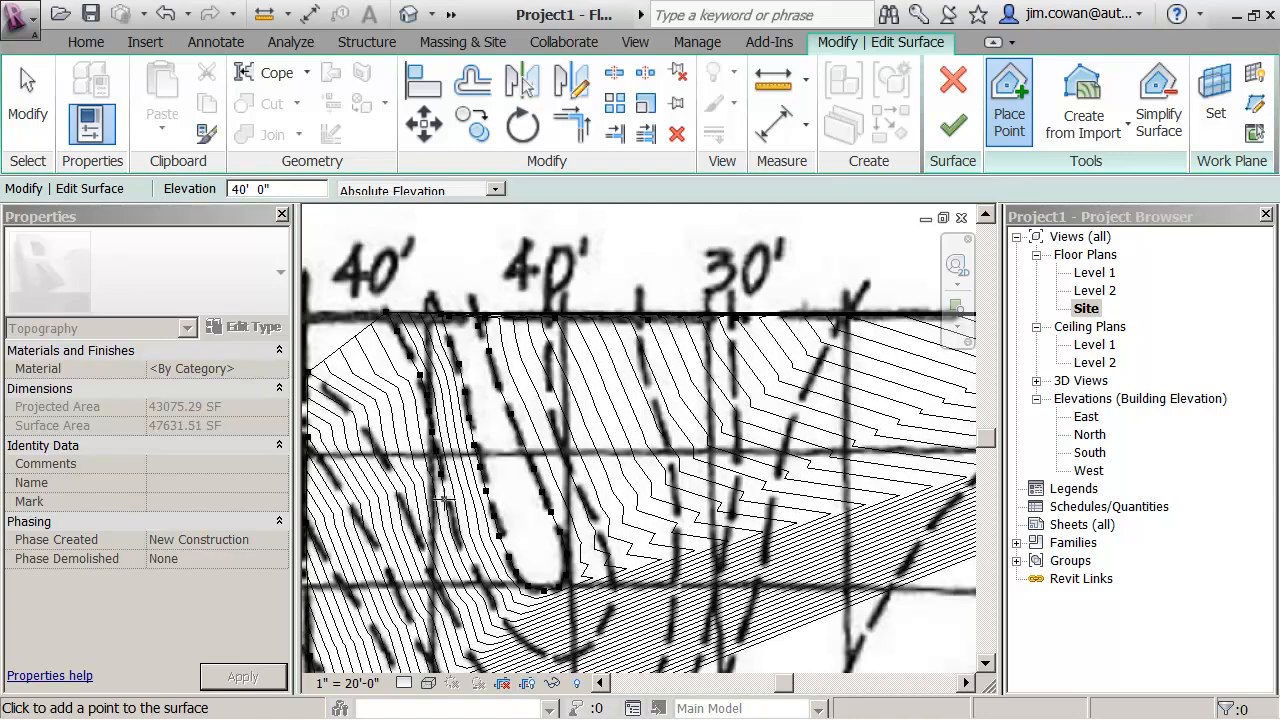
click(446, 497)
click(455, 522)
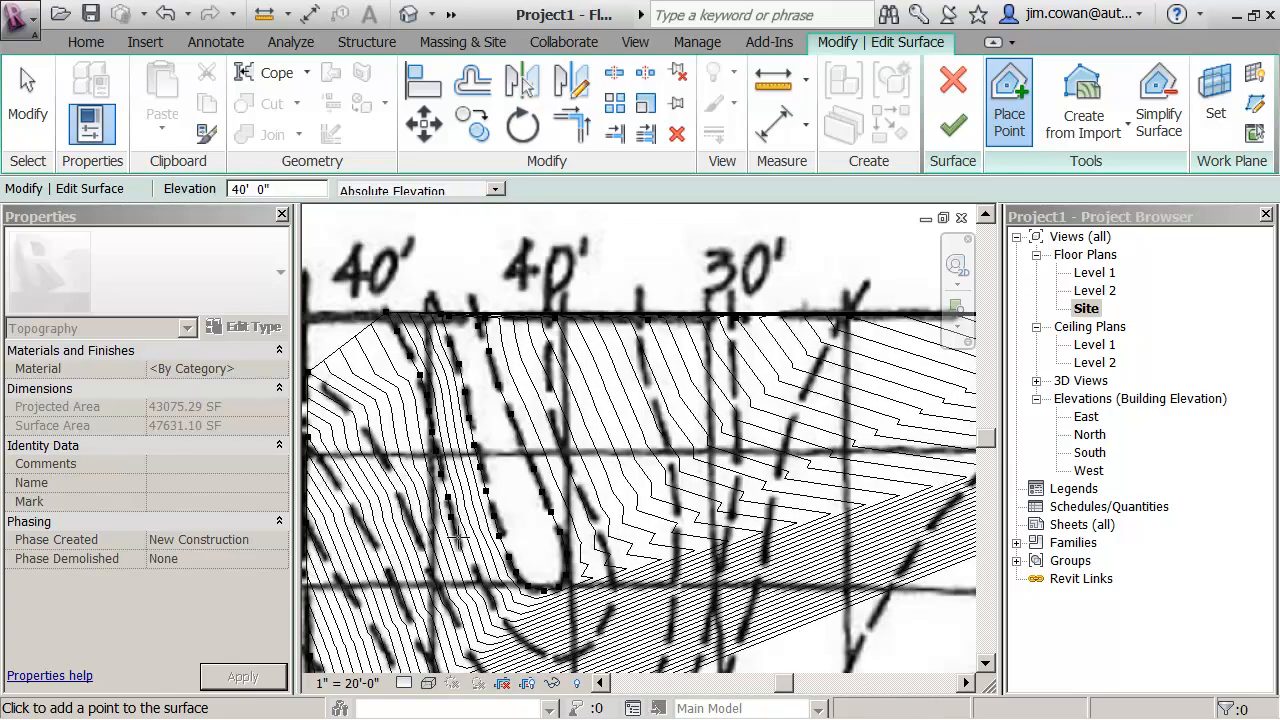
click(464, 553)
click(486, 590)
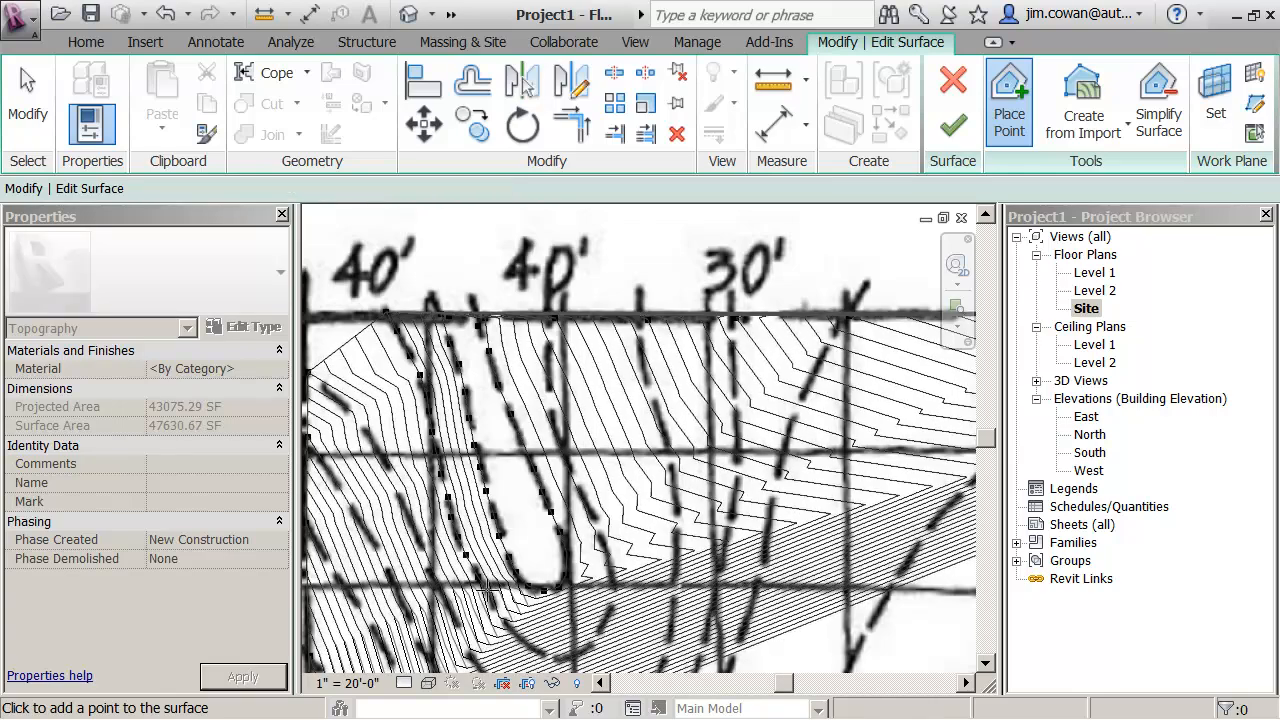
click(498, 618)
click(514, 632)
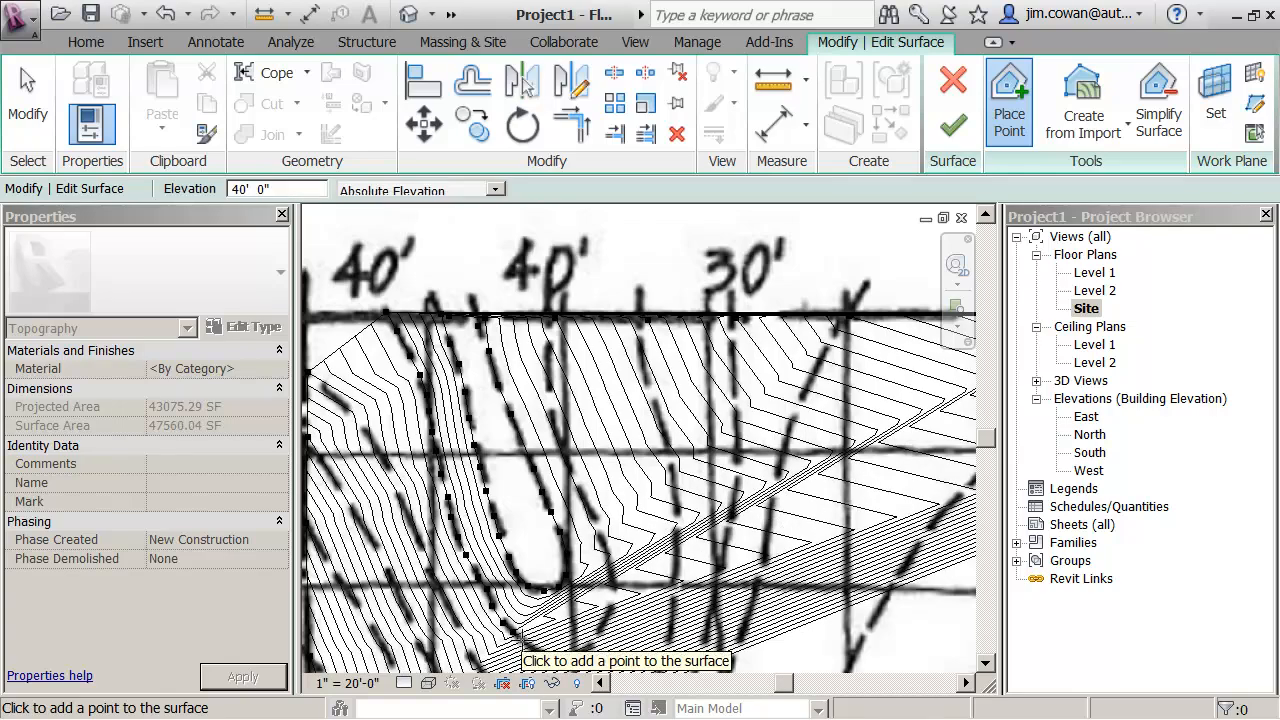
click(523, 642)
click(540, 653)
click(566, 662)
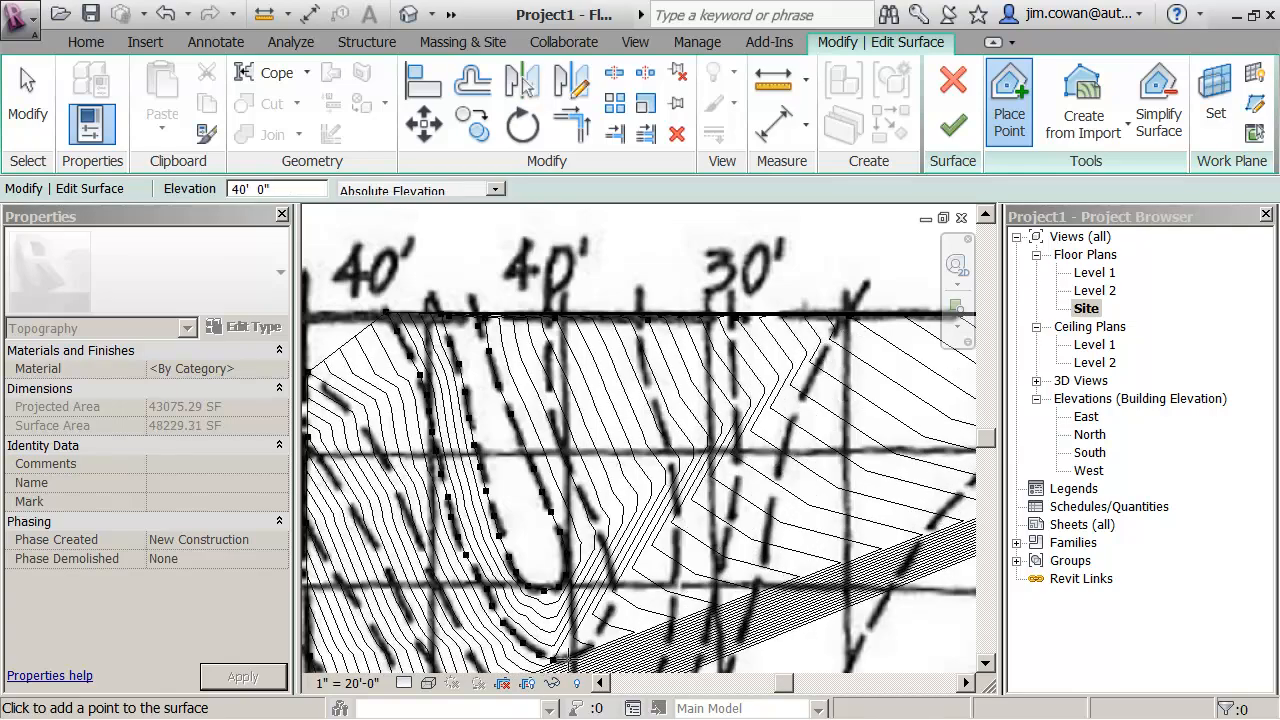
click(592, 648)
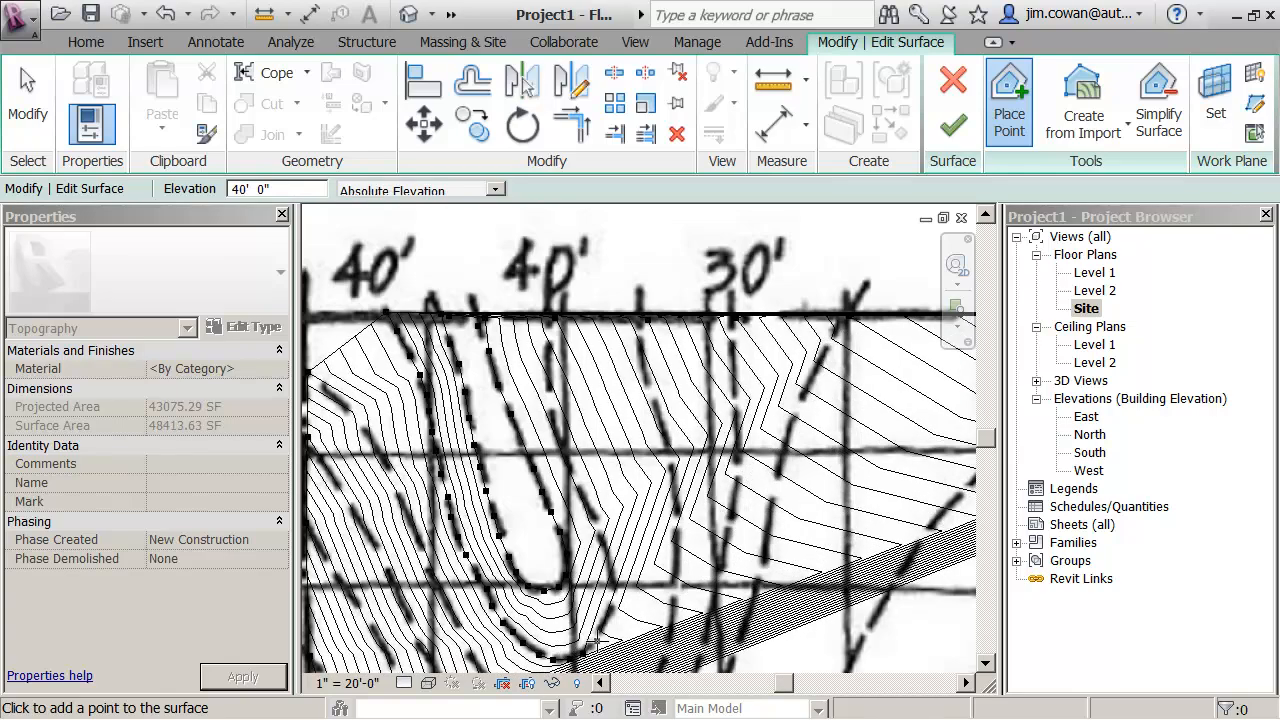
click(605, 622)
click(613, 600)
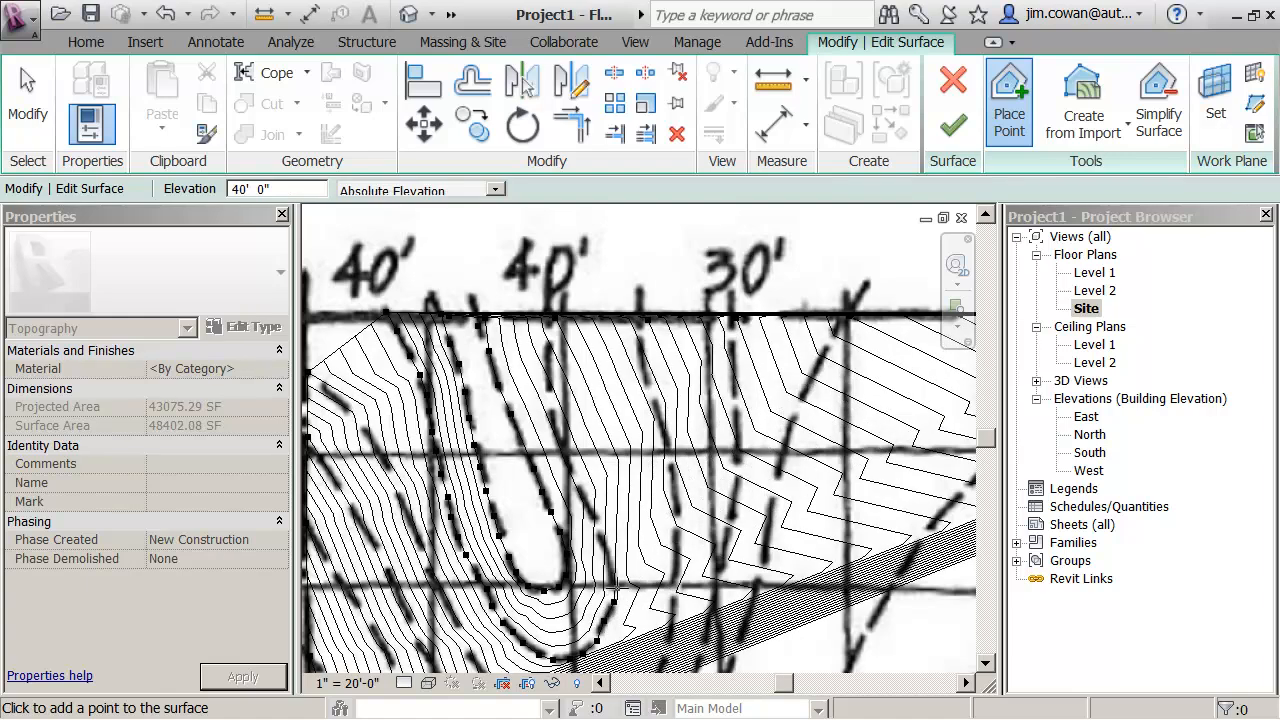
click(612, 578)
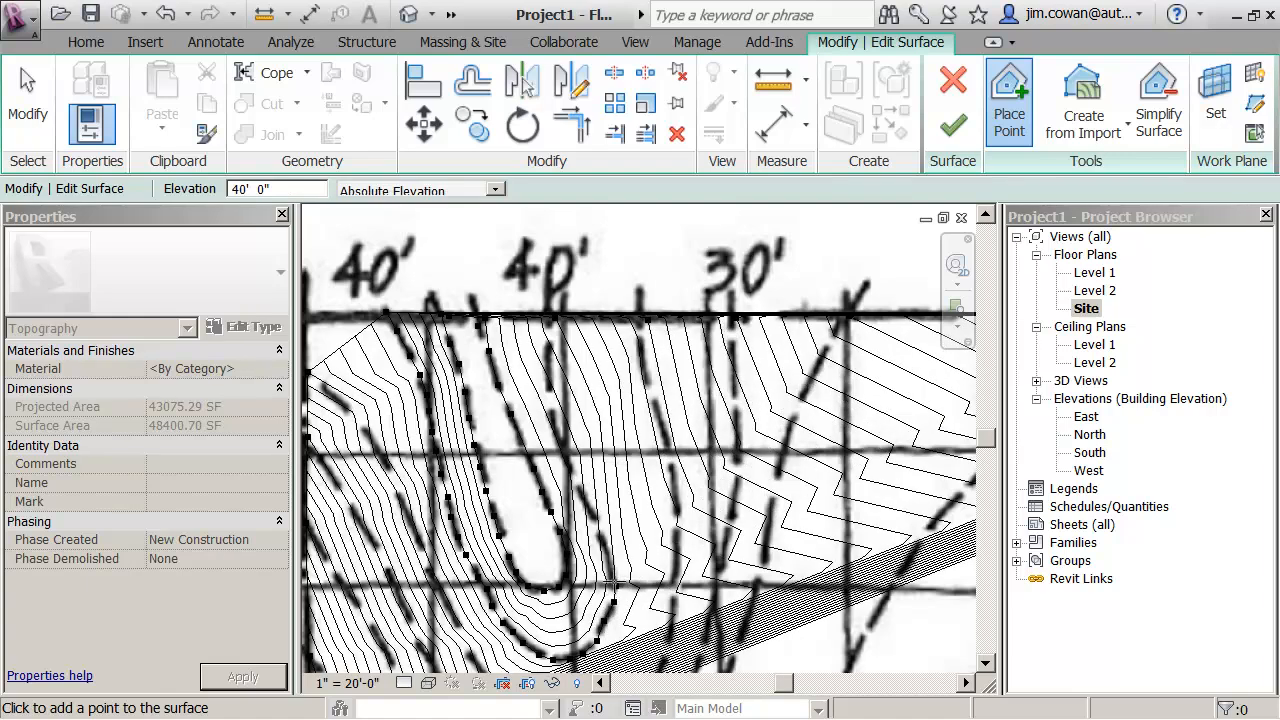
click(601, 524)
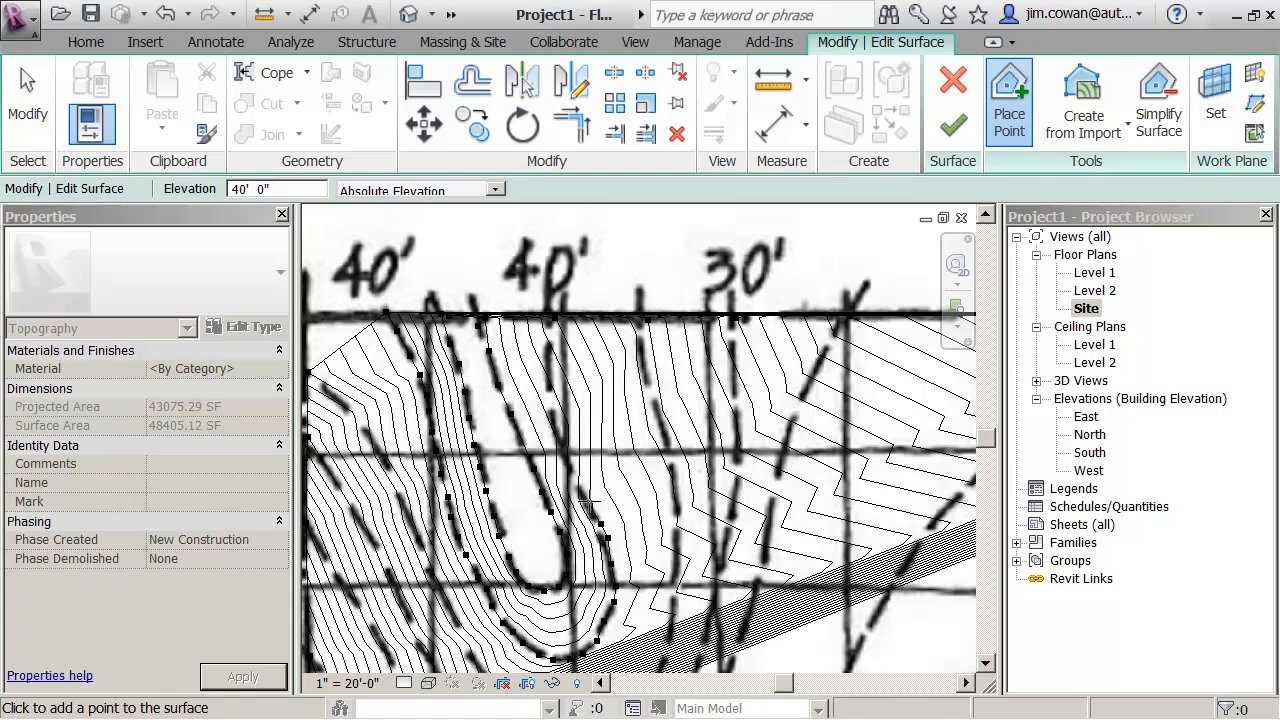
click(583, 488)
click(568, 458)
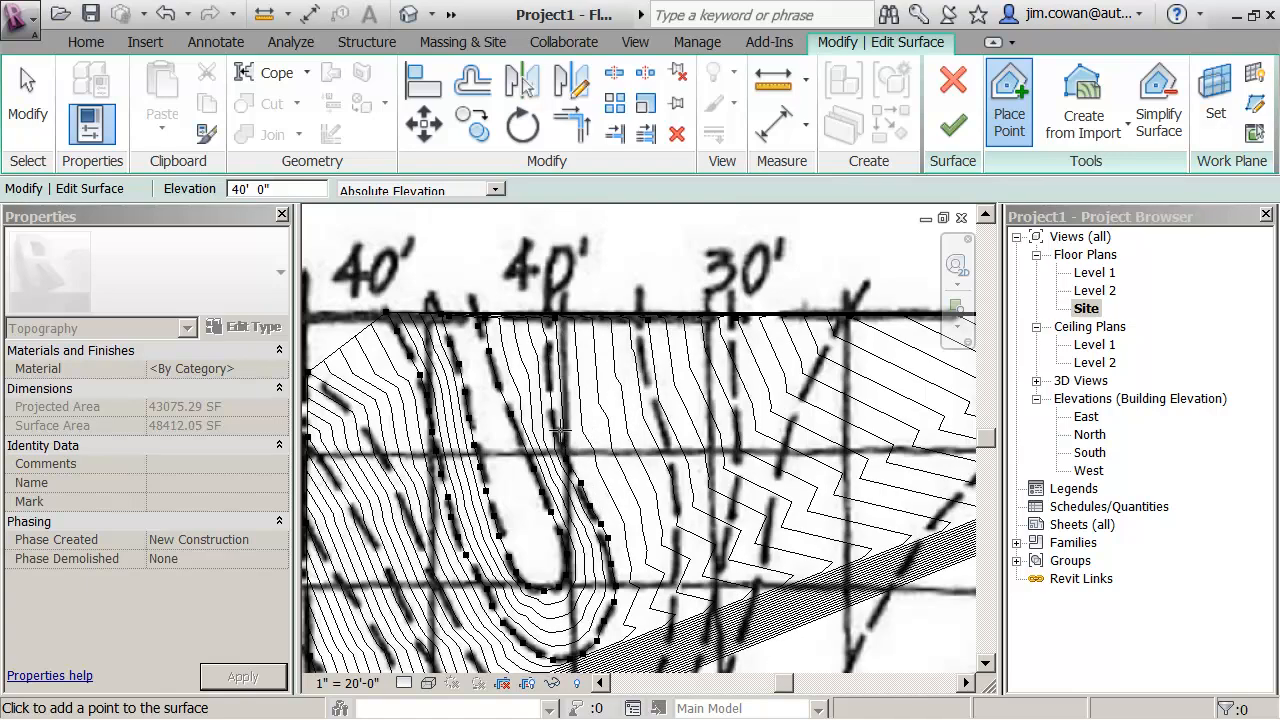
click(561, 428)
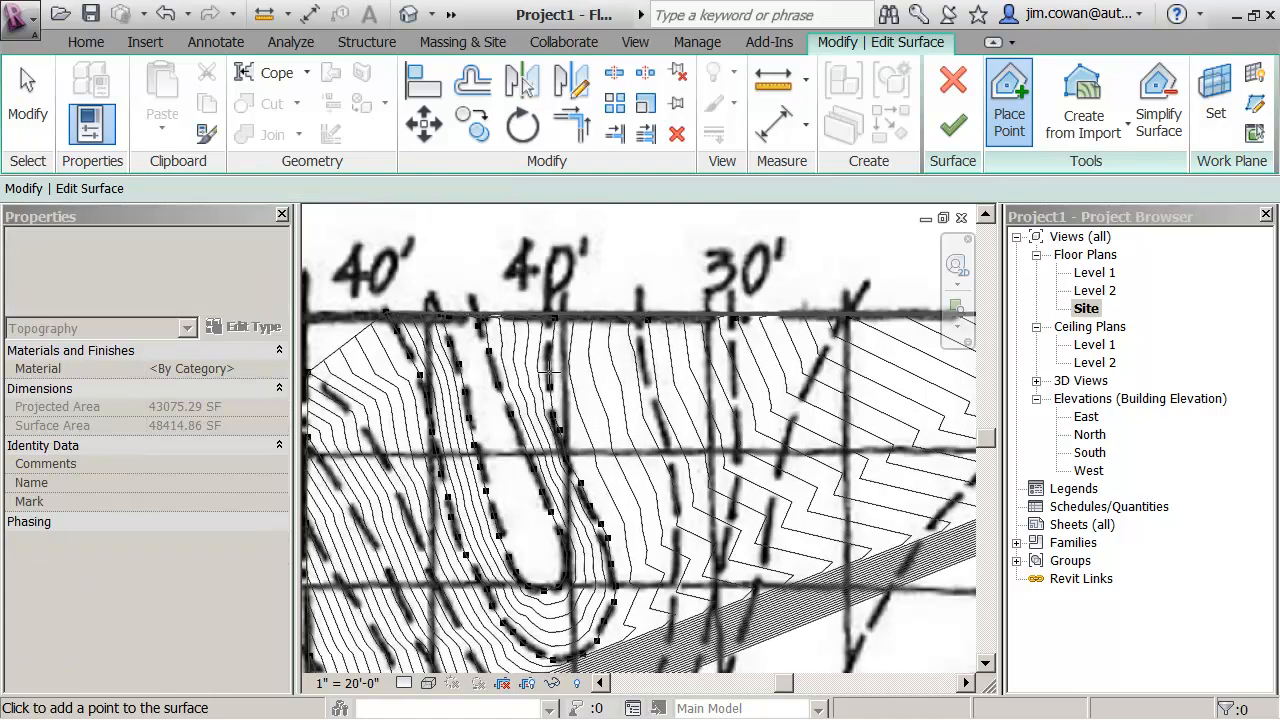
click(549, 373)
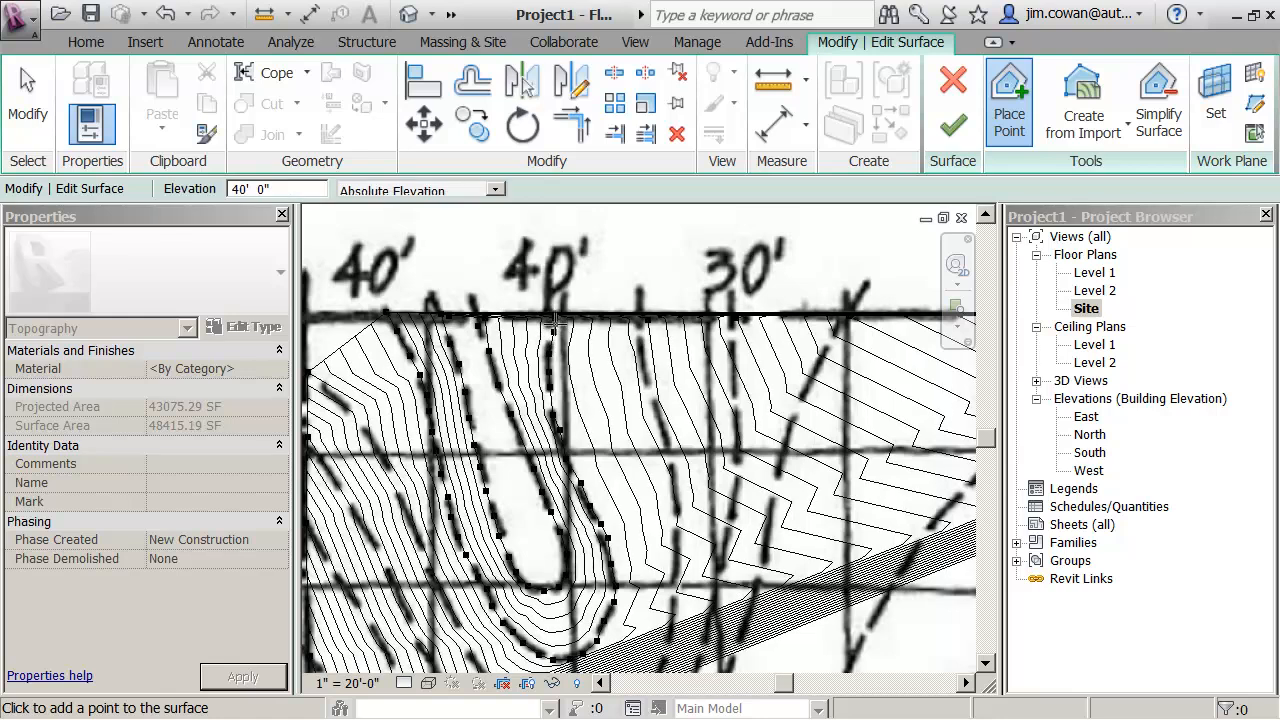
click(549, 318)
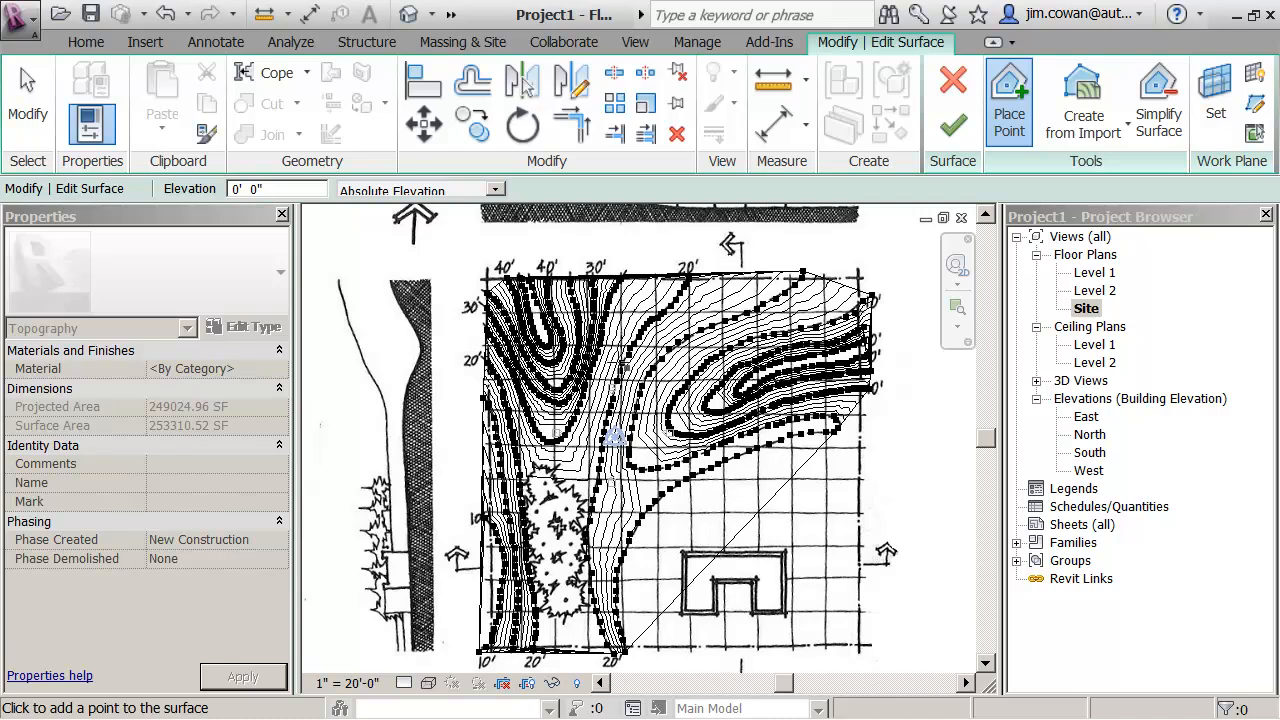
Move the 40' and 35' boundary points near the site's northwest corner outward, beyond the sketch's north and west boundary lines
scroll(530, 295, up, 4)
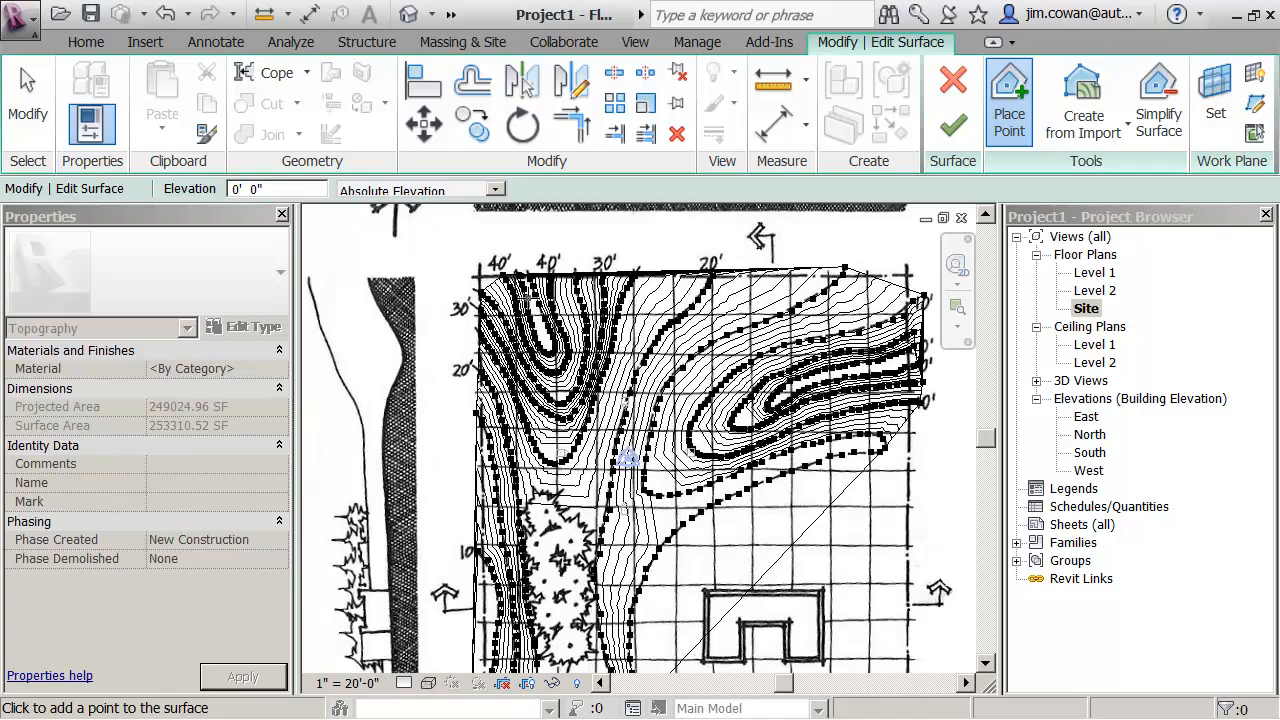
scroll(533, 276, up, 3)
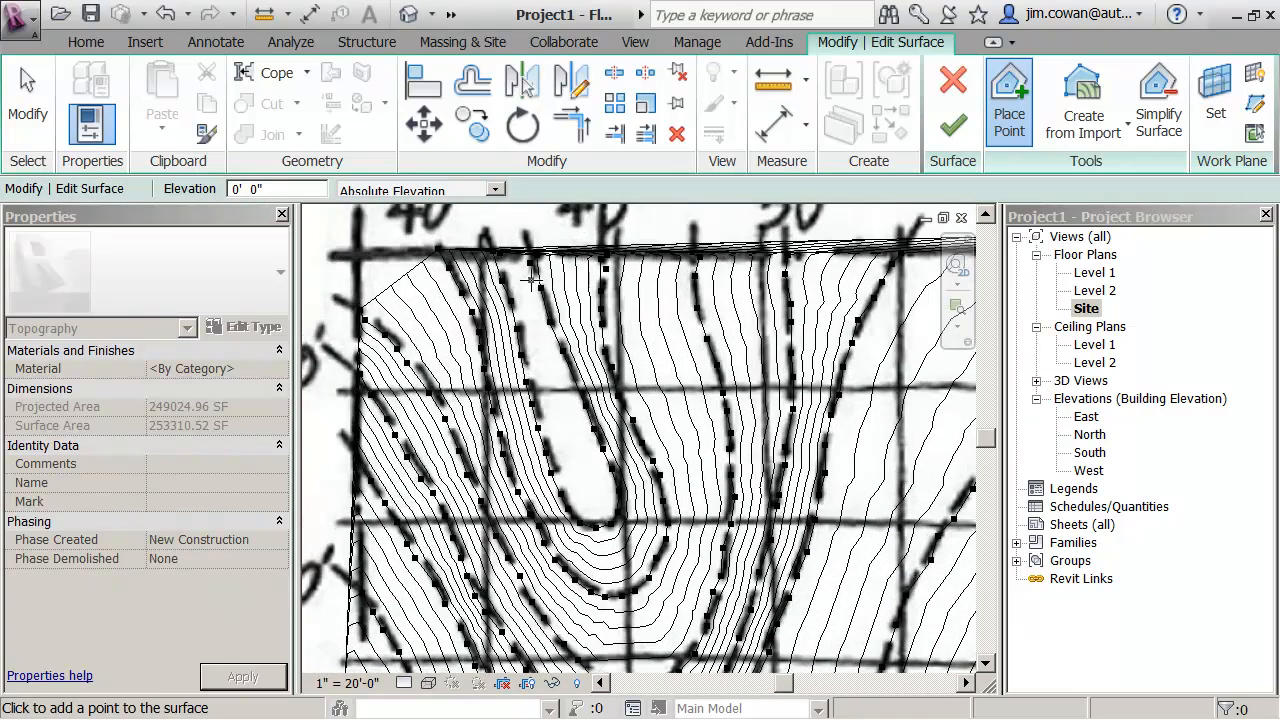
middle_drag(540, 287, 765, 417)
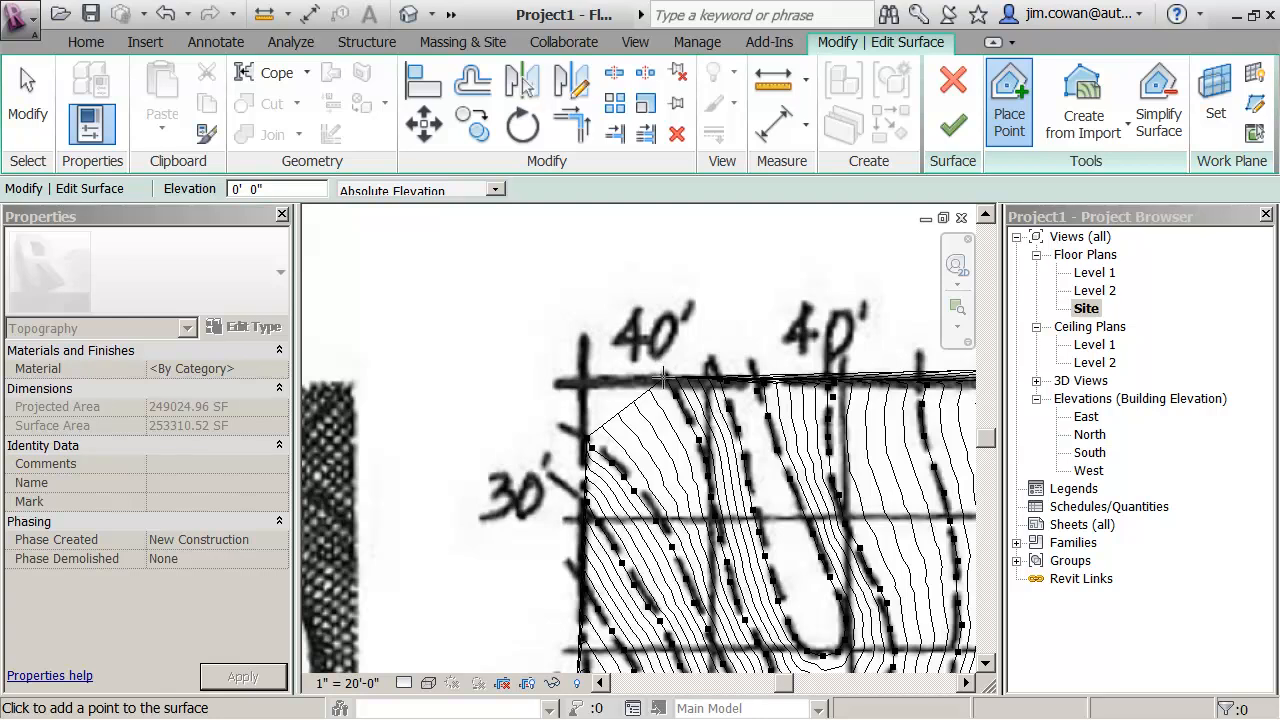
key(Escape)
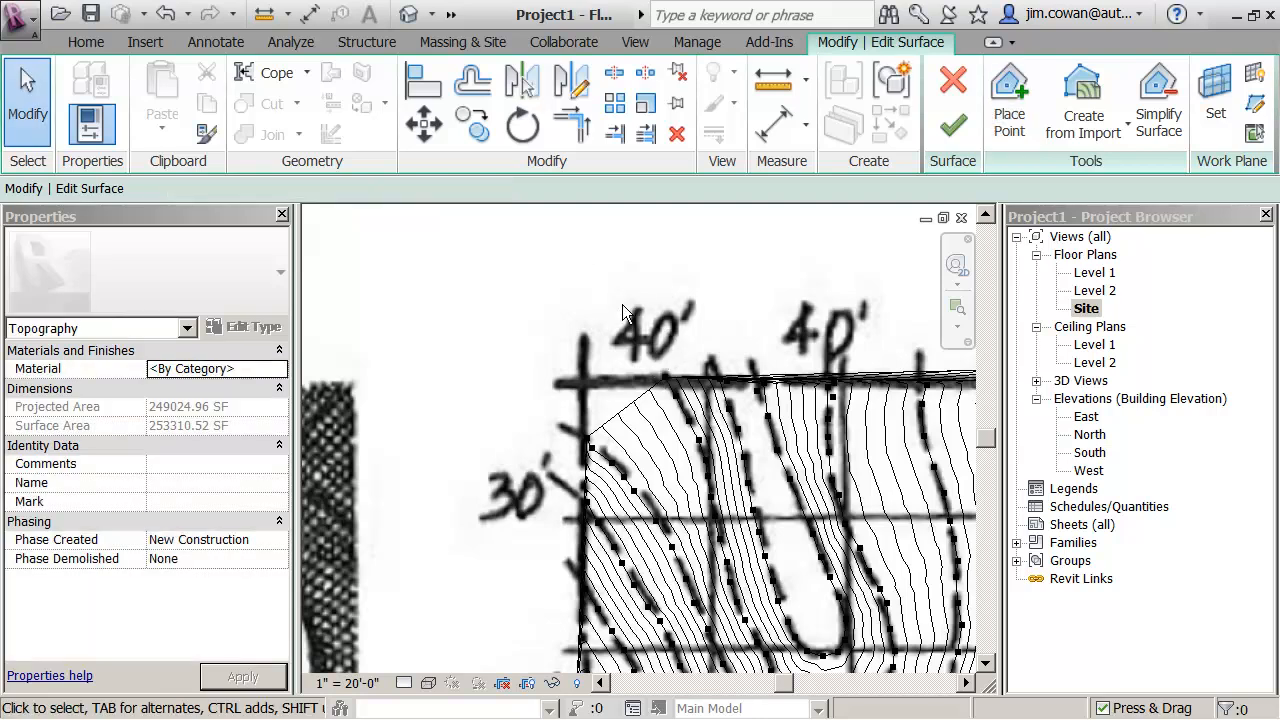
click(666, 376)
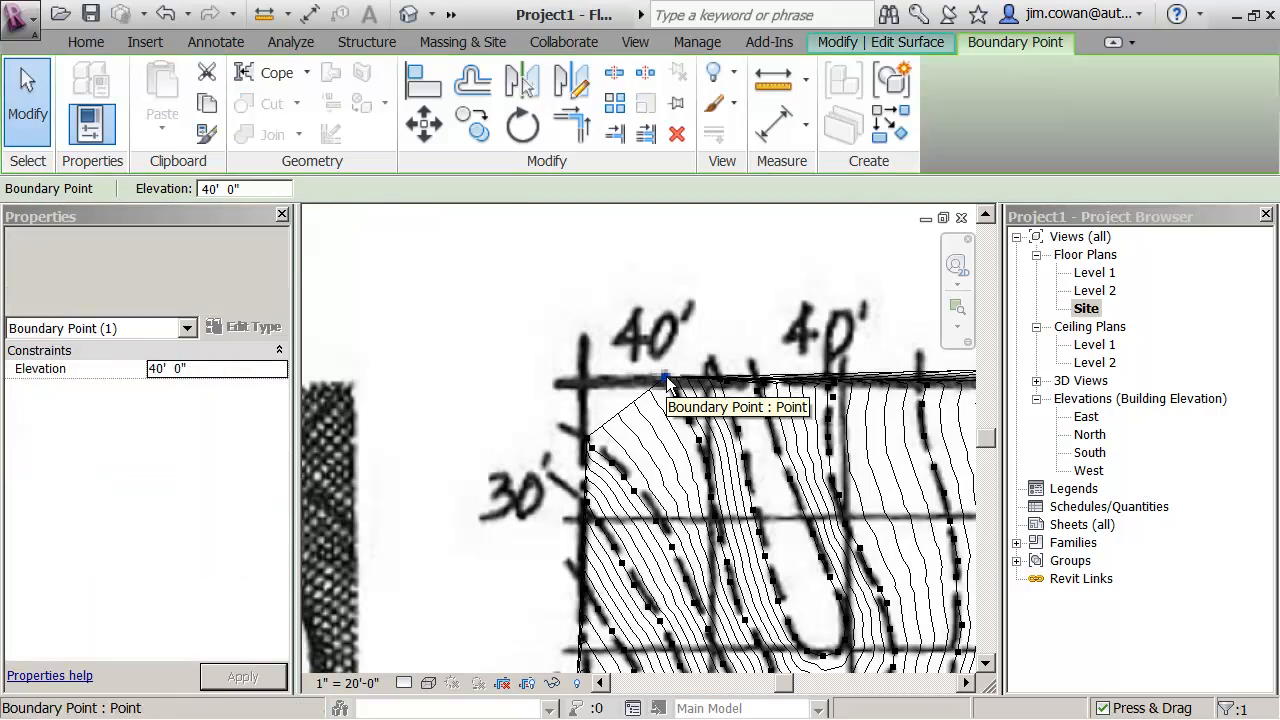
drag(666, 376, 625, 319)
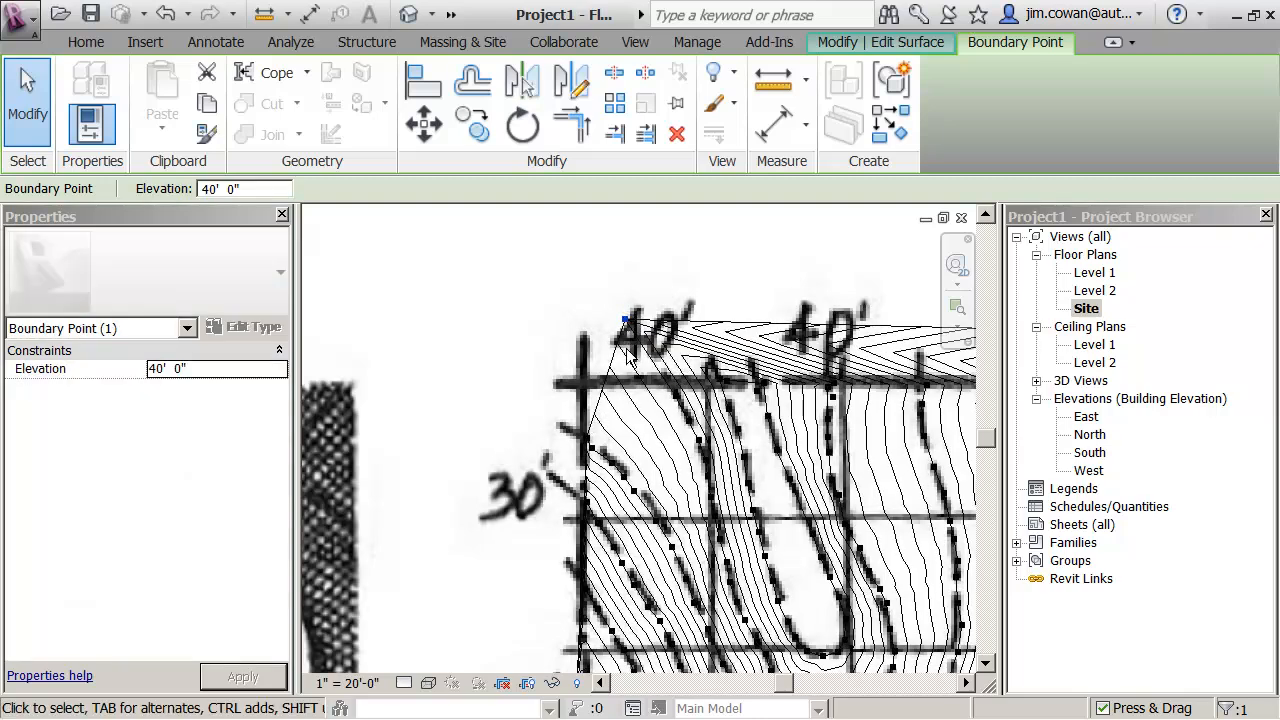
click(586, 440)
drag(586, 440, 531, 408)
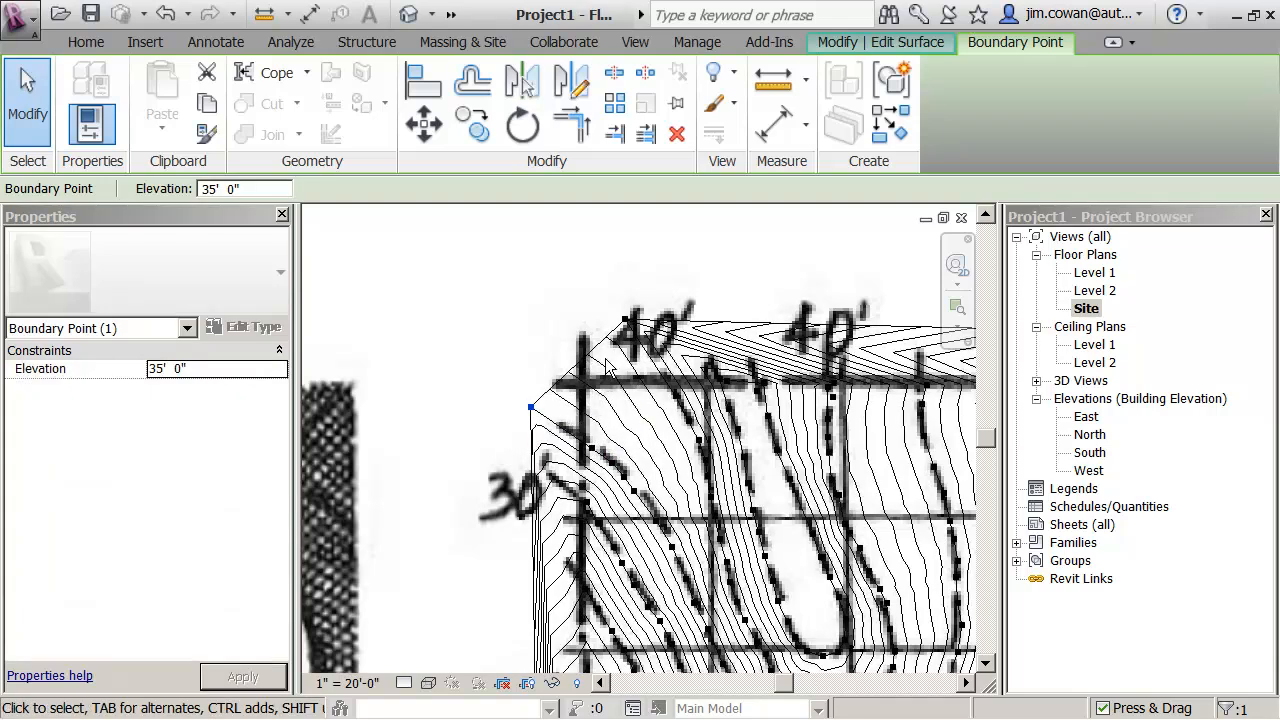
Set the elevation of the selected boundary point outside the northwest corner to 47'
scroll(645, 440, down, 1)
scroll(645, 440, down, 3)
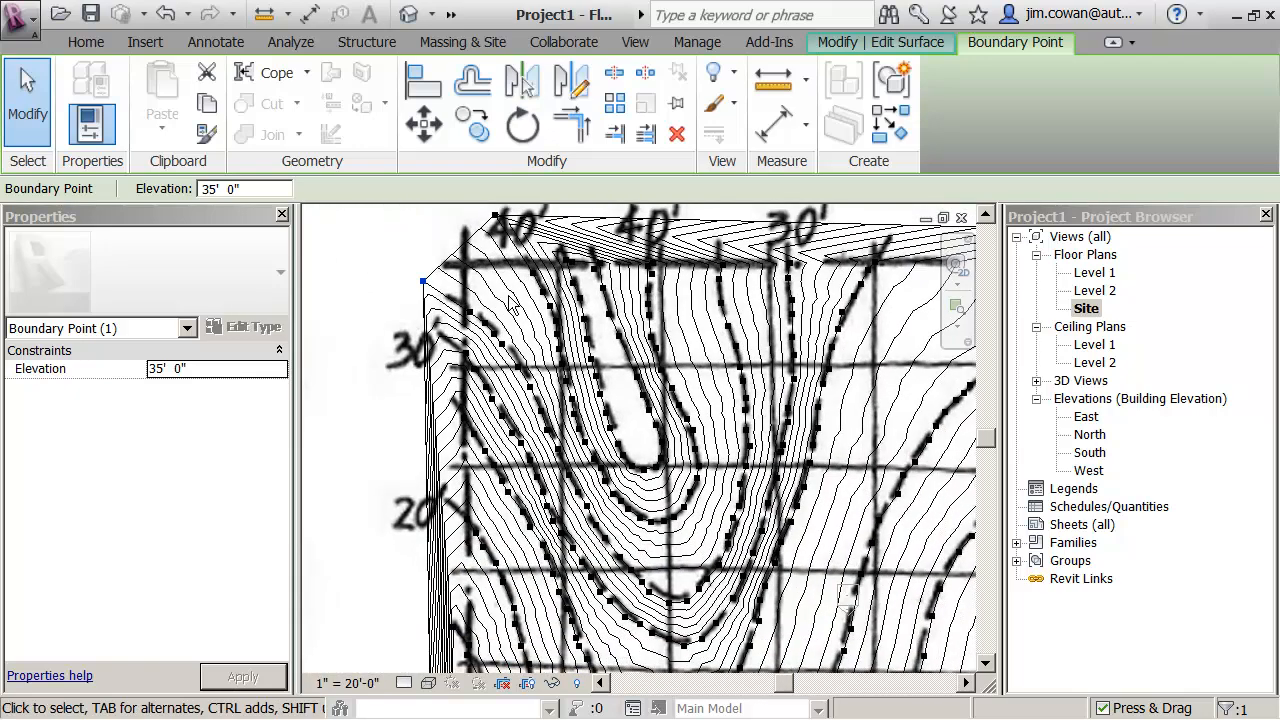
scroll(580, 410, up, 2)
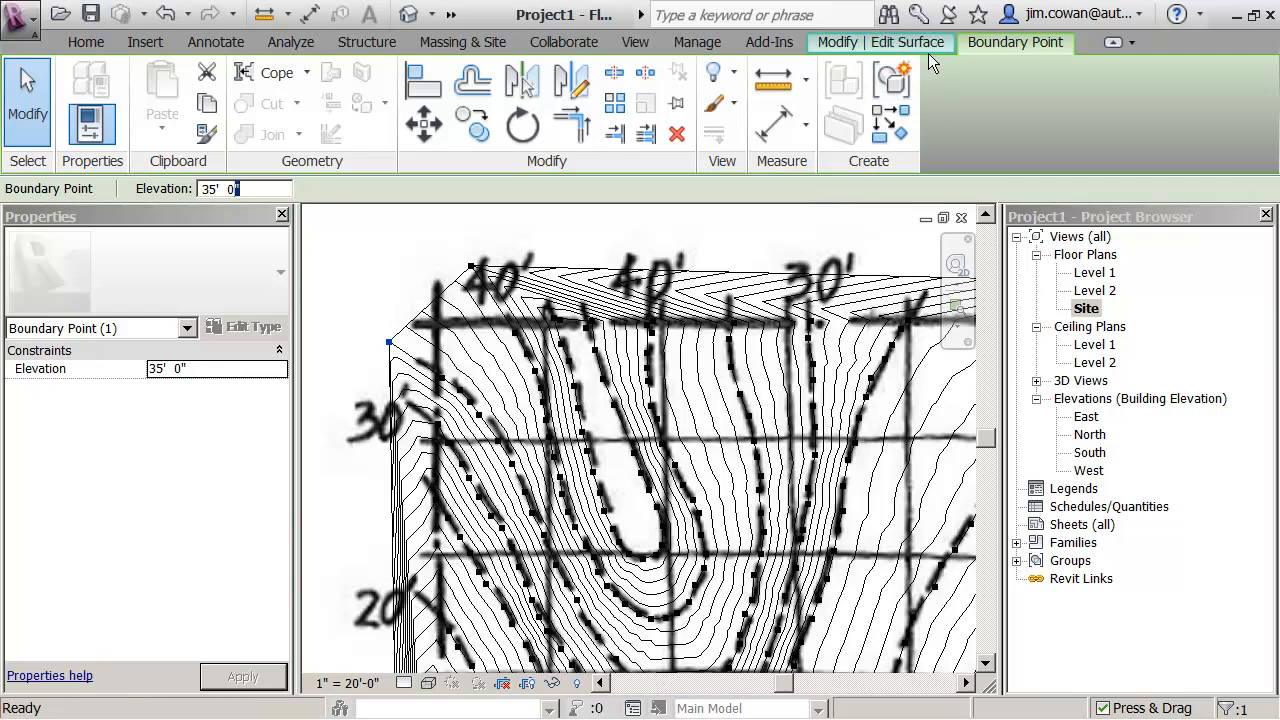
click(880, 42)
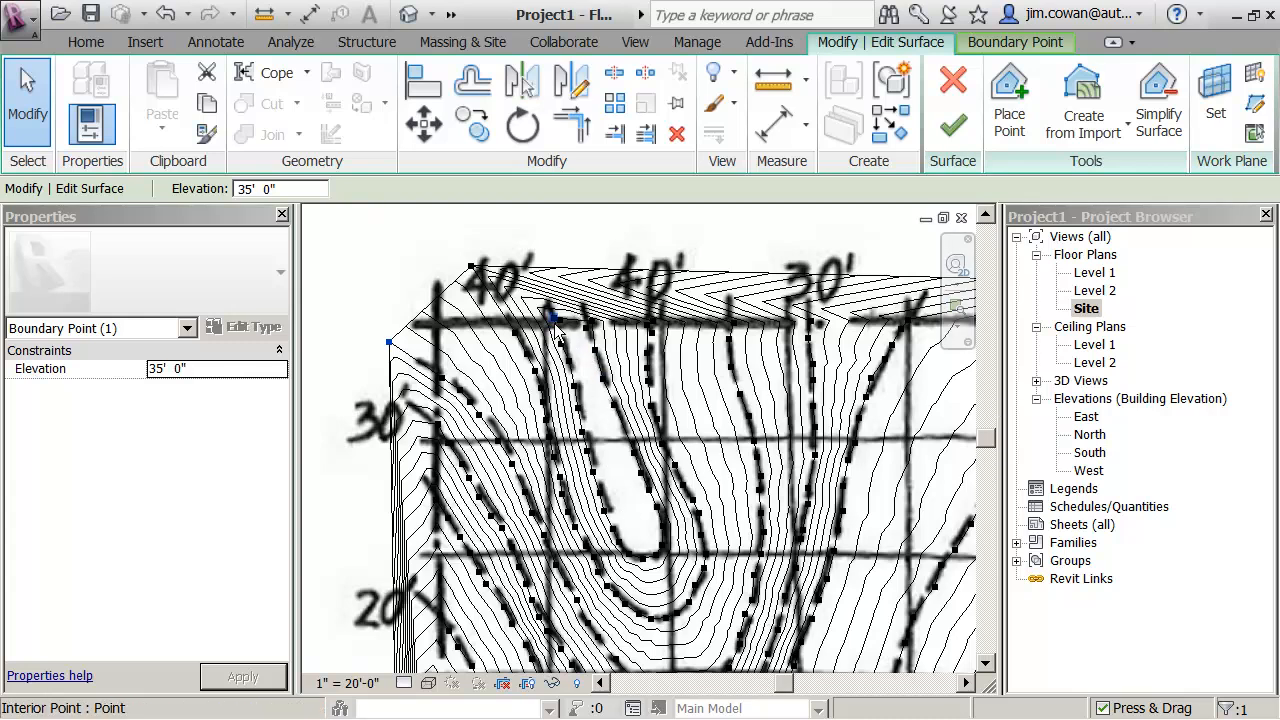
middle_drag(391, 258, 367, 242)
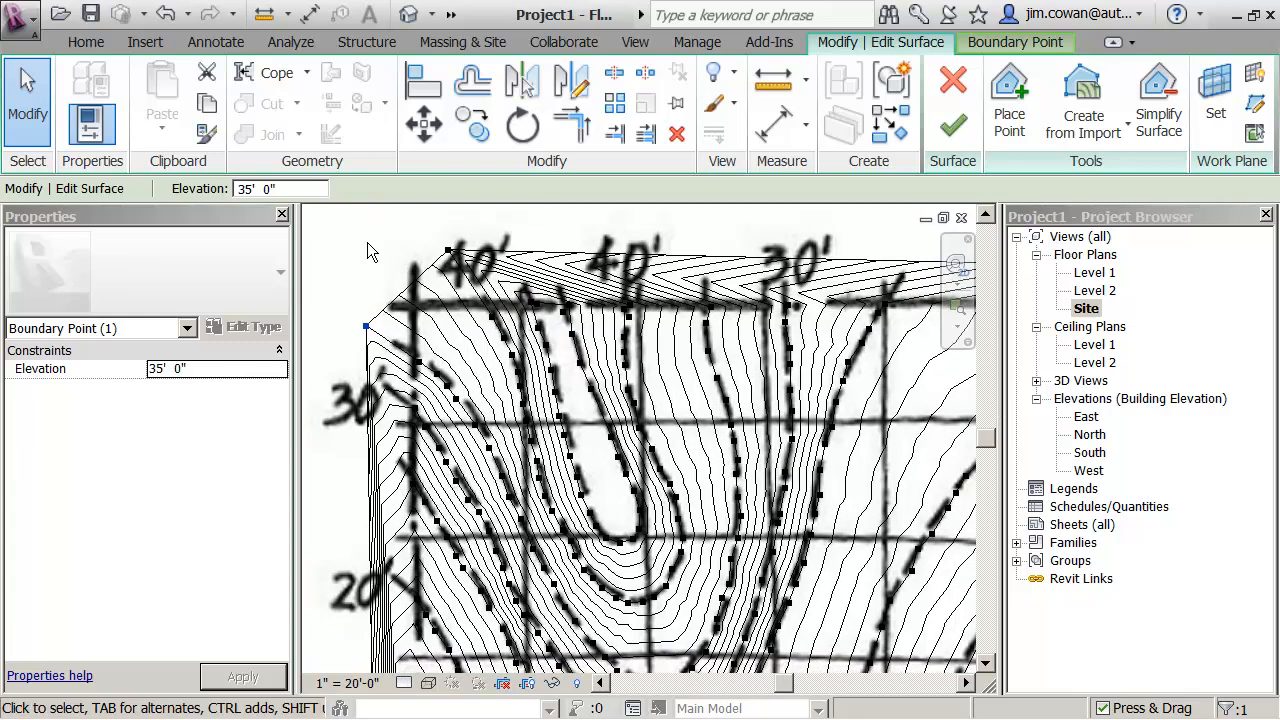
scroll(366, 252, down, 1)
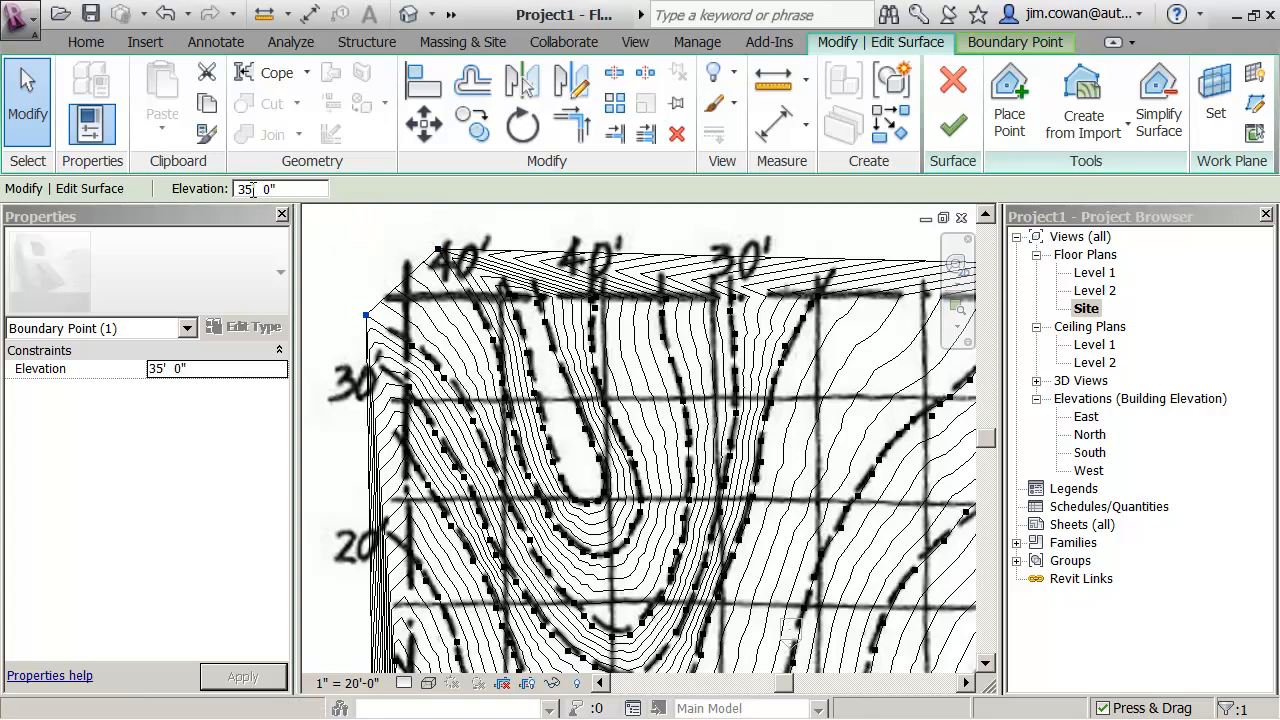
drag(253, 189, 235, 191)
text(47)
key(Return)
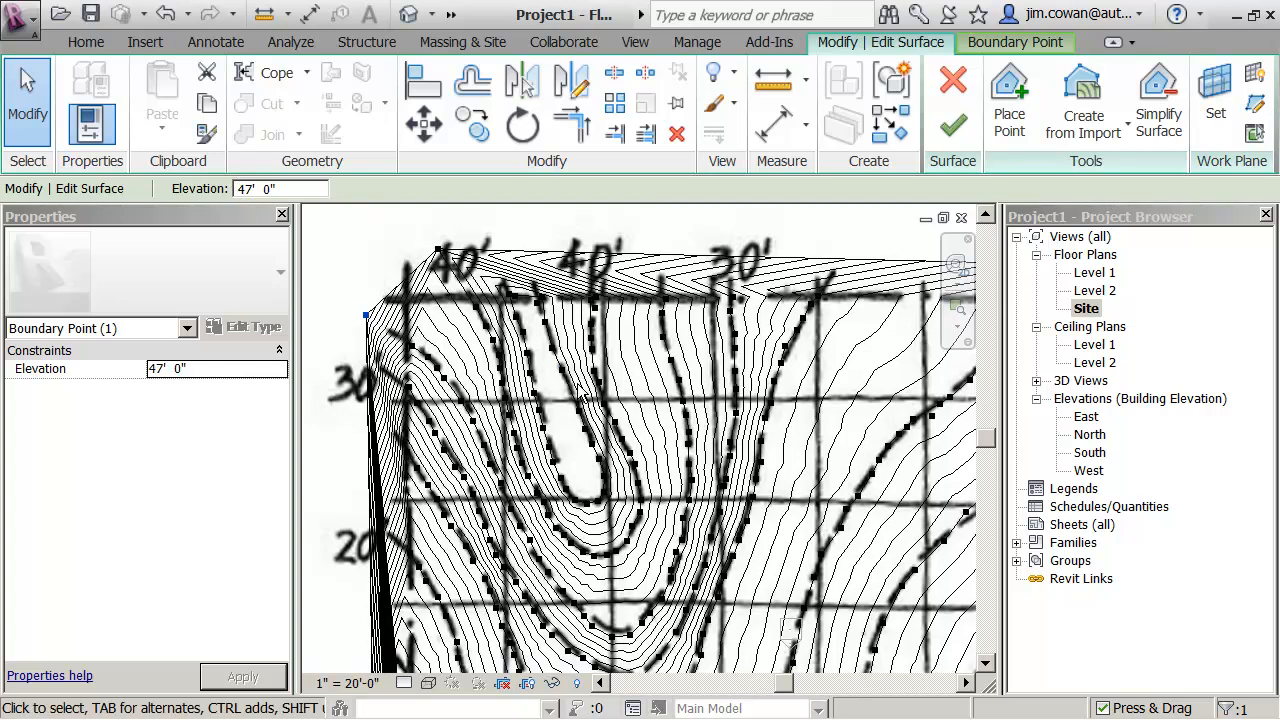
click(581, 469)
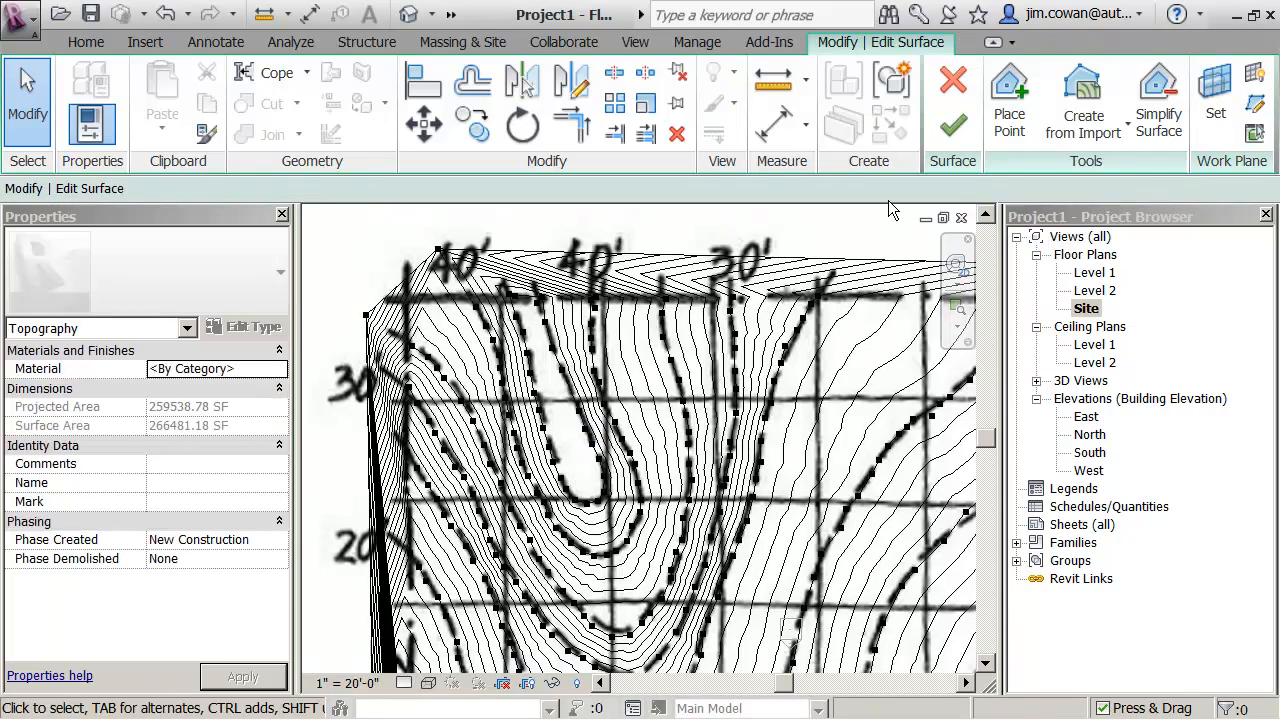
Place points at 47' elevation up the middle of the innermost U-shaped contour, from near its tip to just past the north boundary
click(1009, 105)
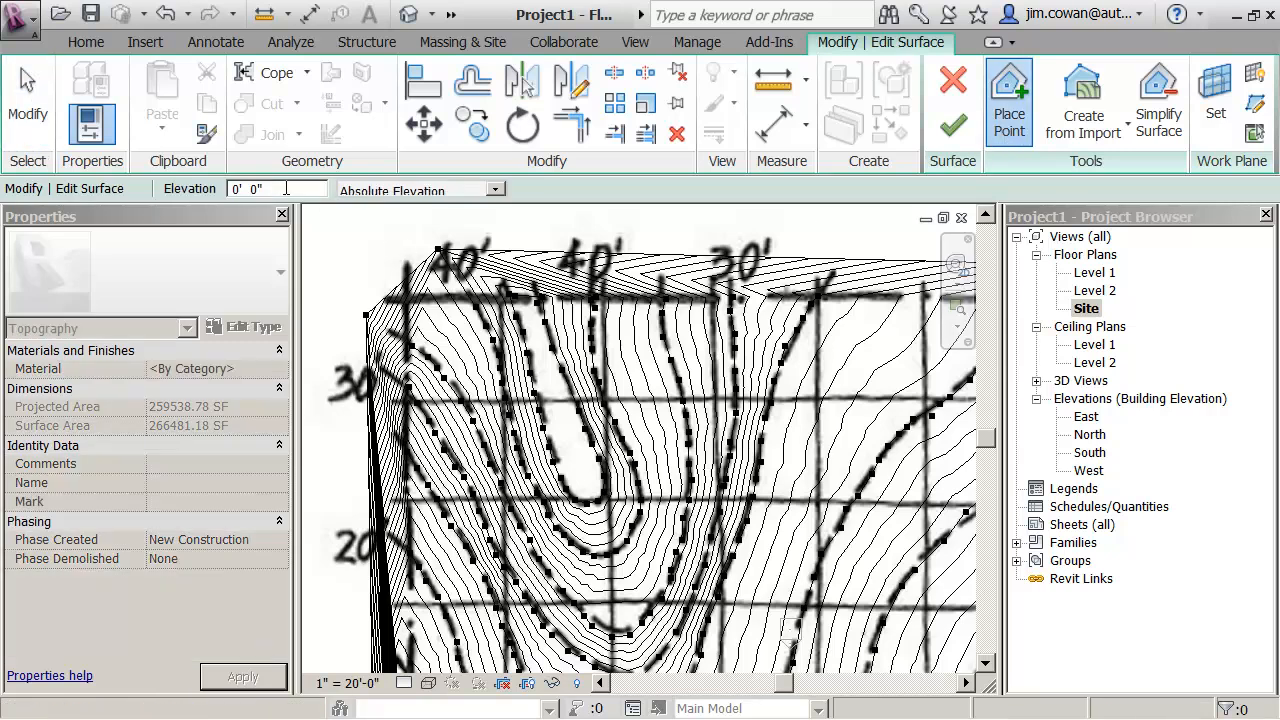
drag(276, 190, 192, 190)
text(47)
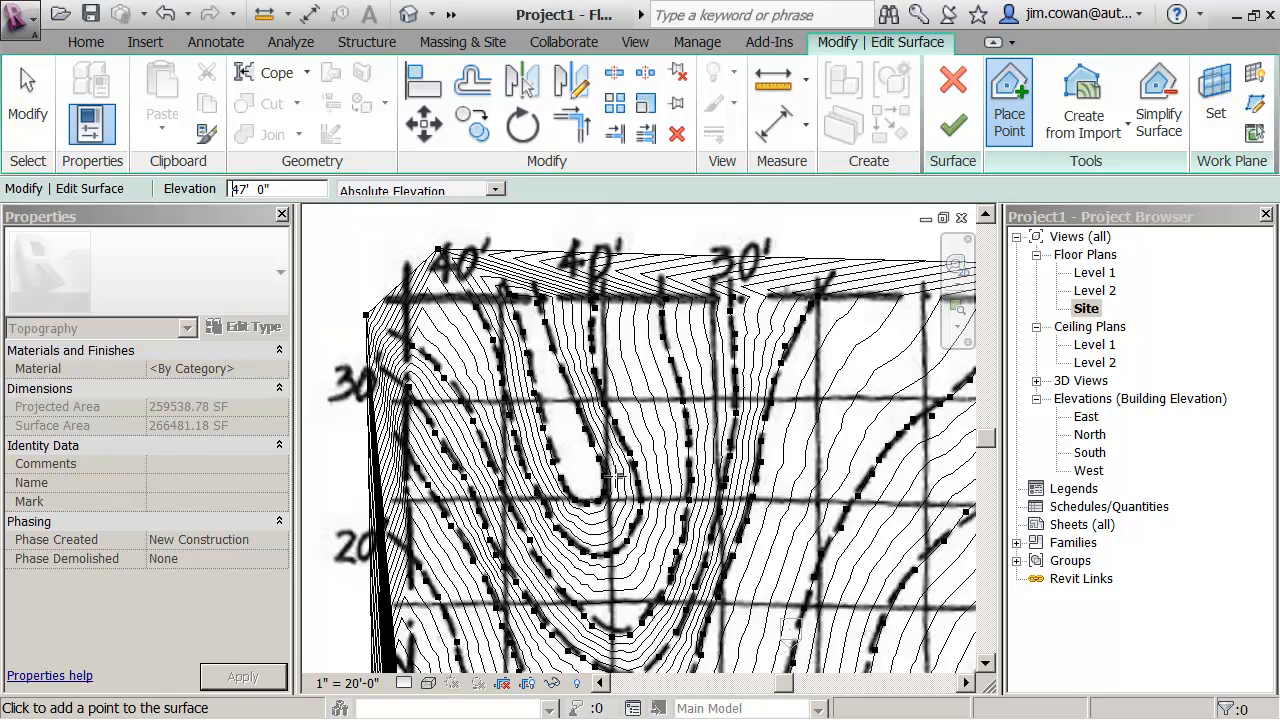
click(580, 462)
click(573, 443)
click(572, 443)
click(568, 430)
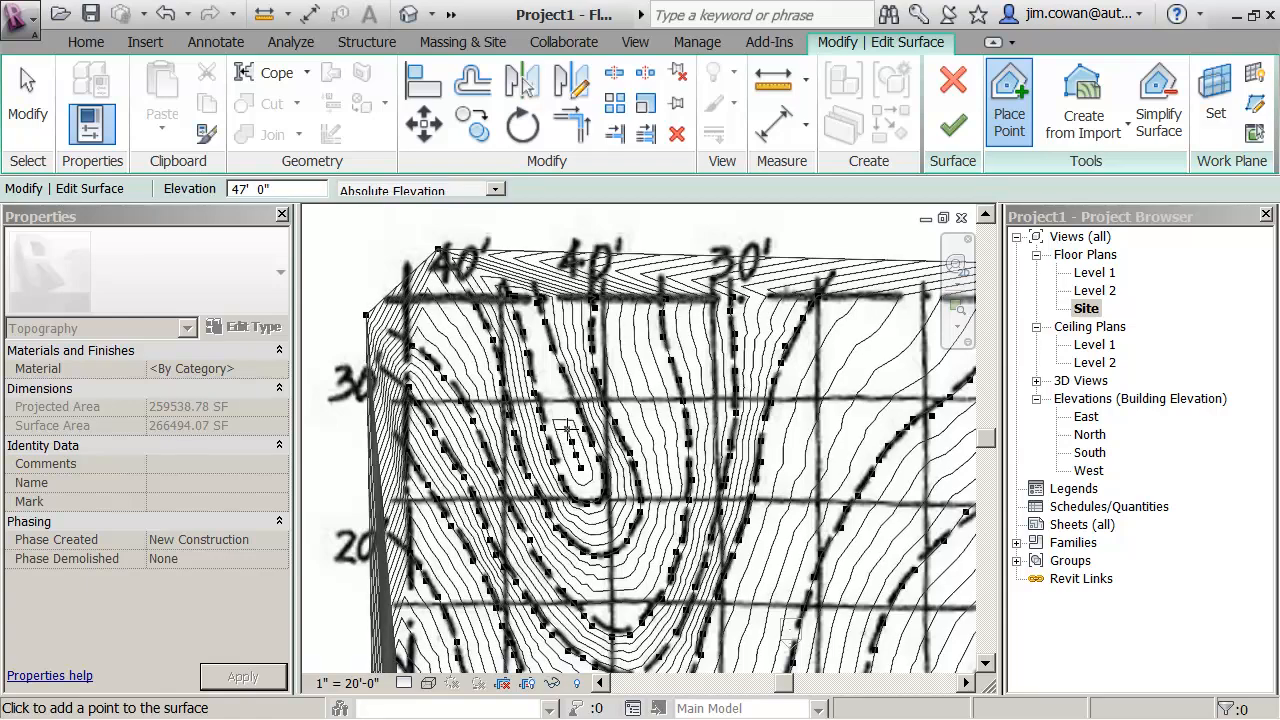
click(558, 414)
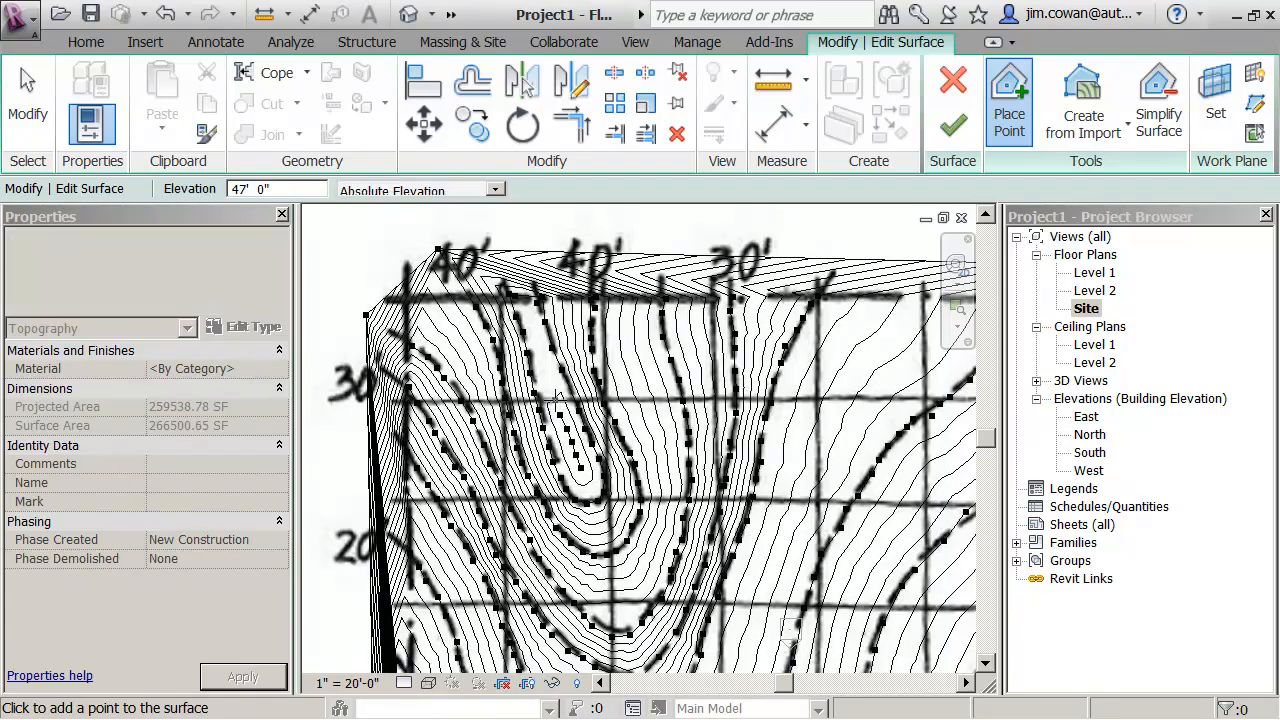
click(550, 390)
click(549, 373)
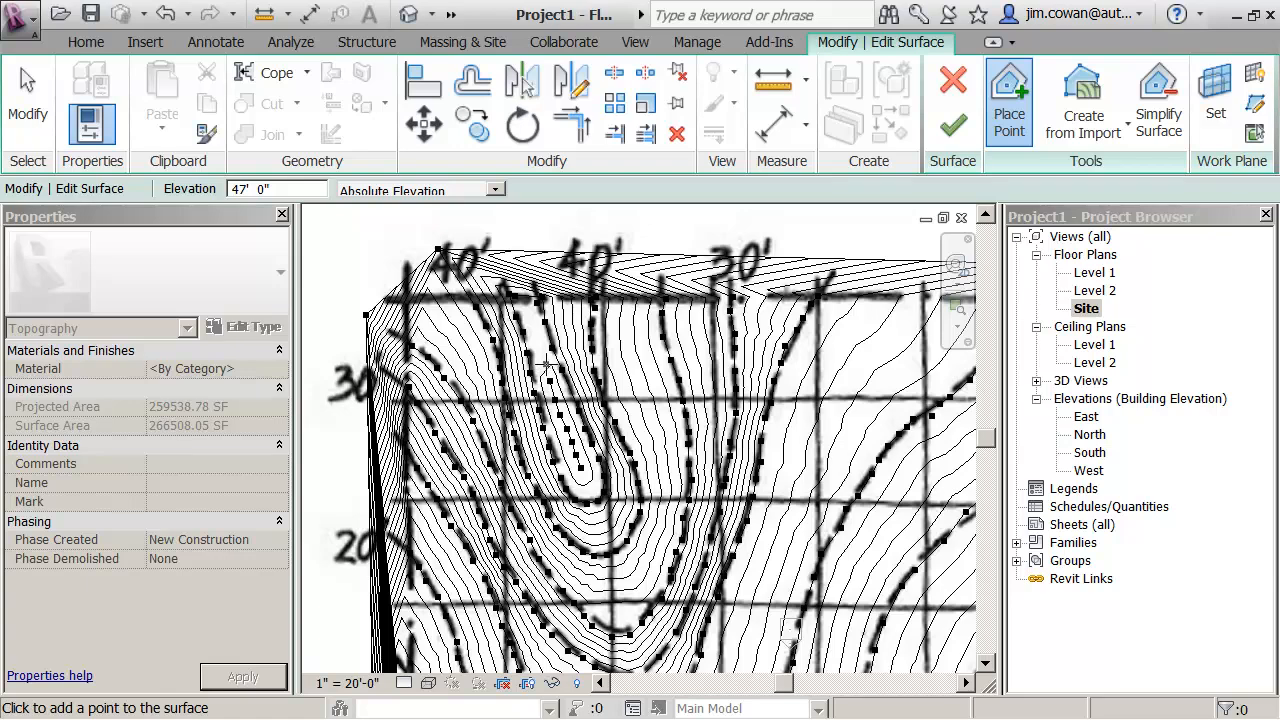
click(545, 360)
click(543, 348)
click(535, 326)
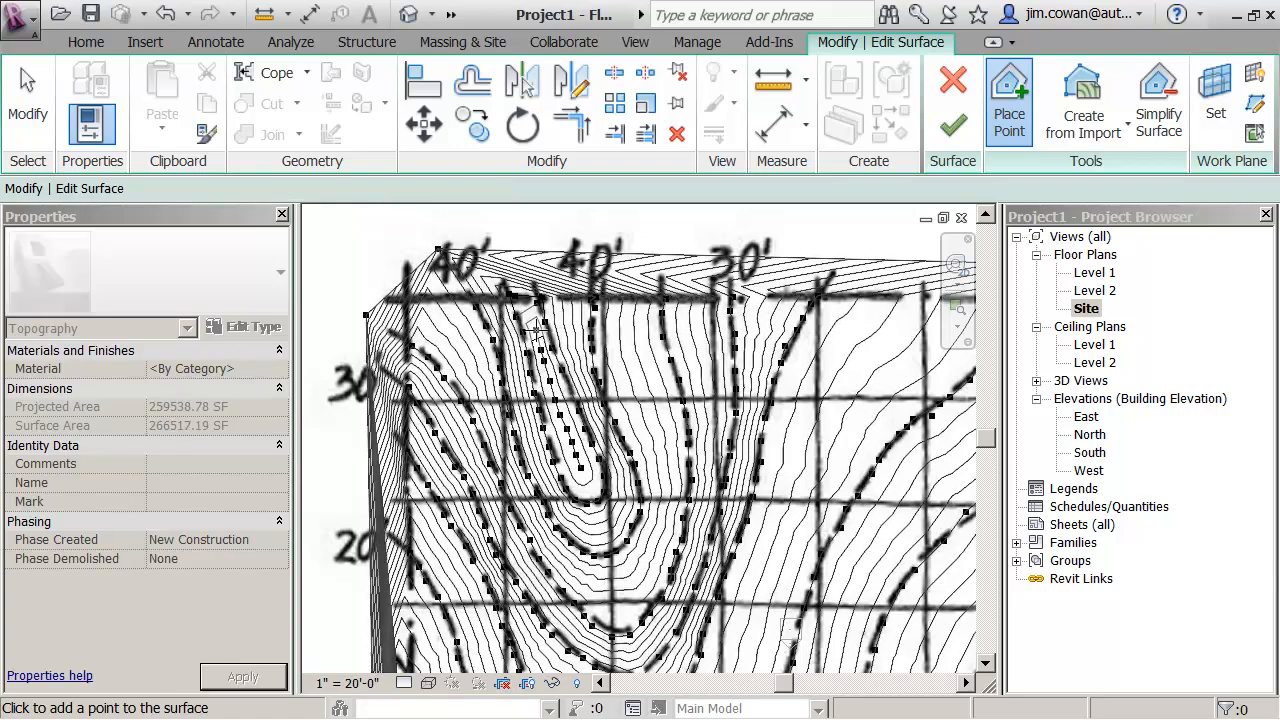
click(521, 285)
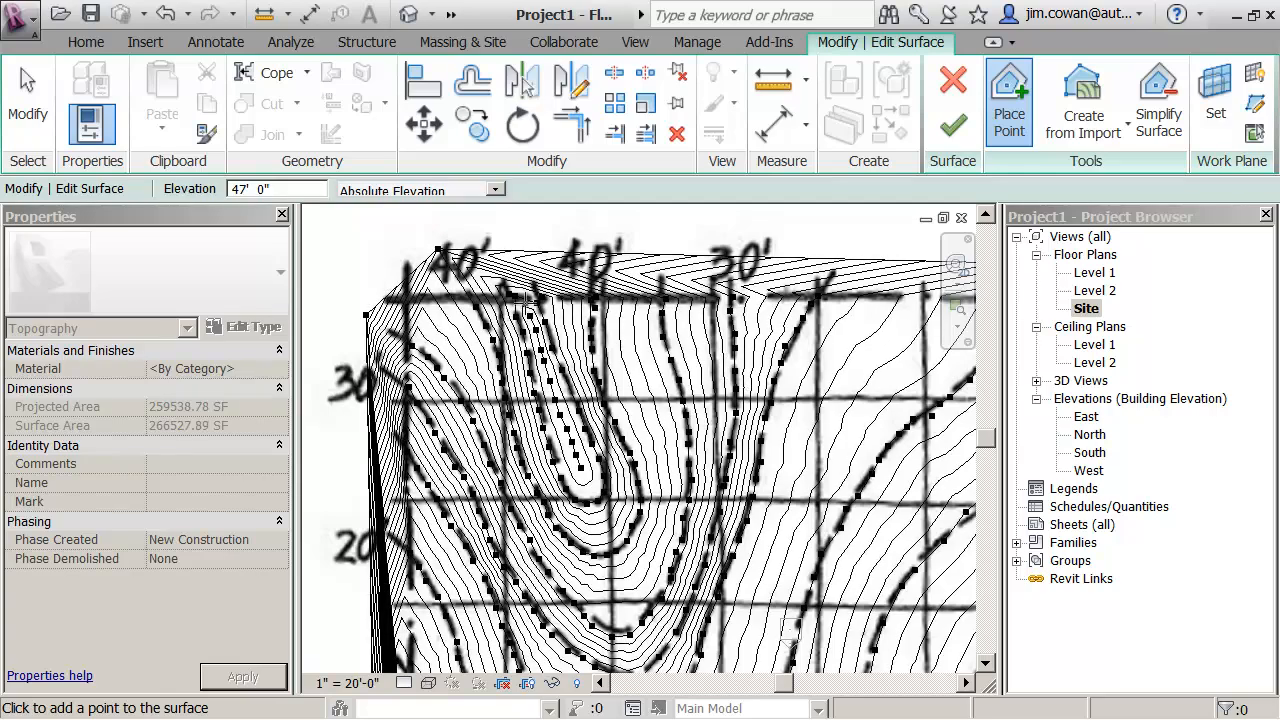
click(518, 276)
Extend the surface to a boundary point just beyond the site's northeast corner, and resume placing points
scroll(535, 391, down, 2)
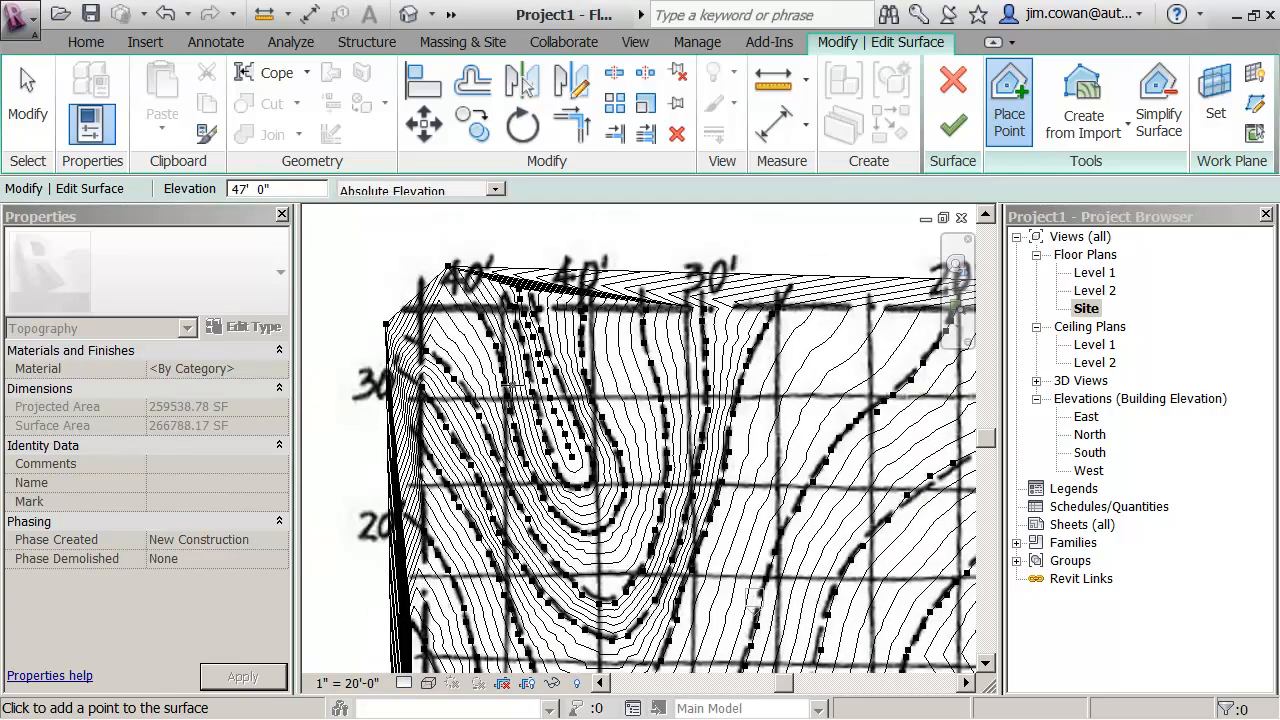
middle_drag(650, 447, 563, 245)
scroll(525, 422, down, 4)
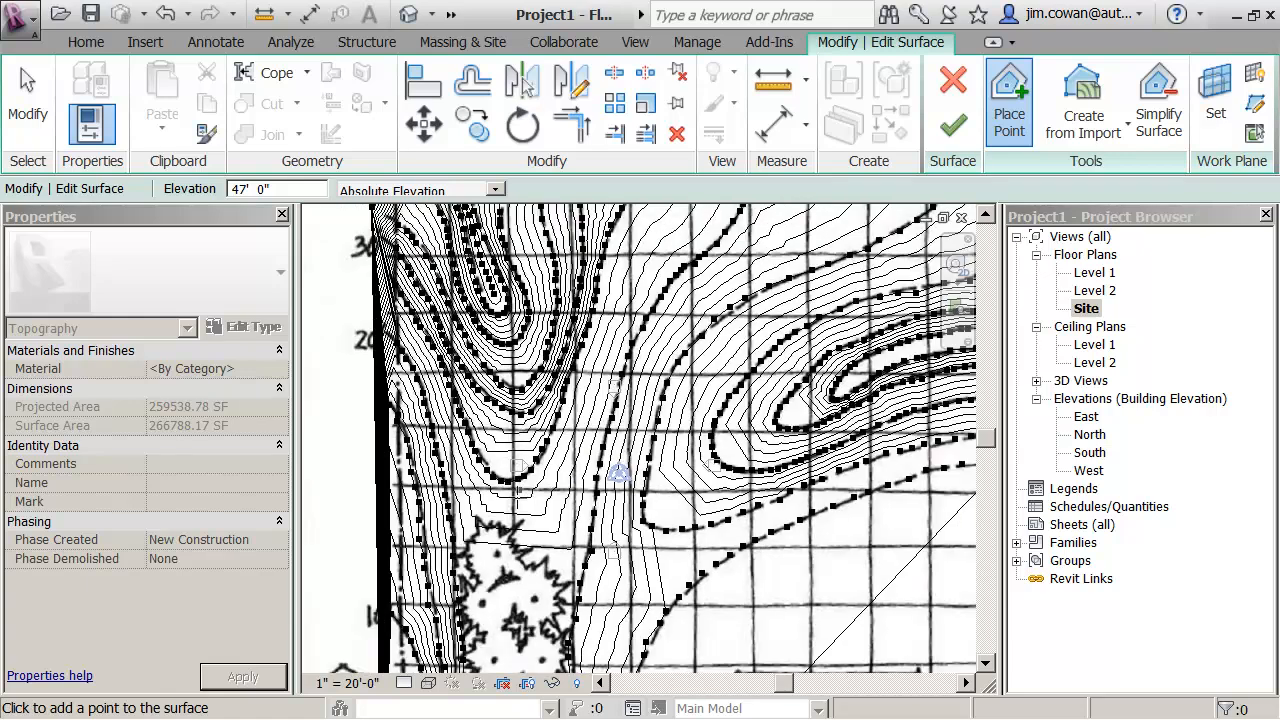
middle_drag(490, 470, 514, 536)
scroll(514, 536, down, 1)
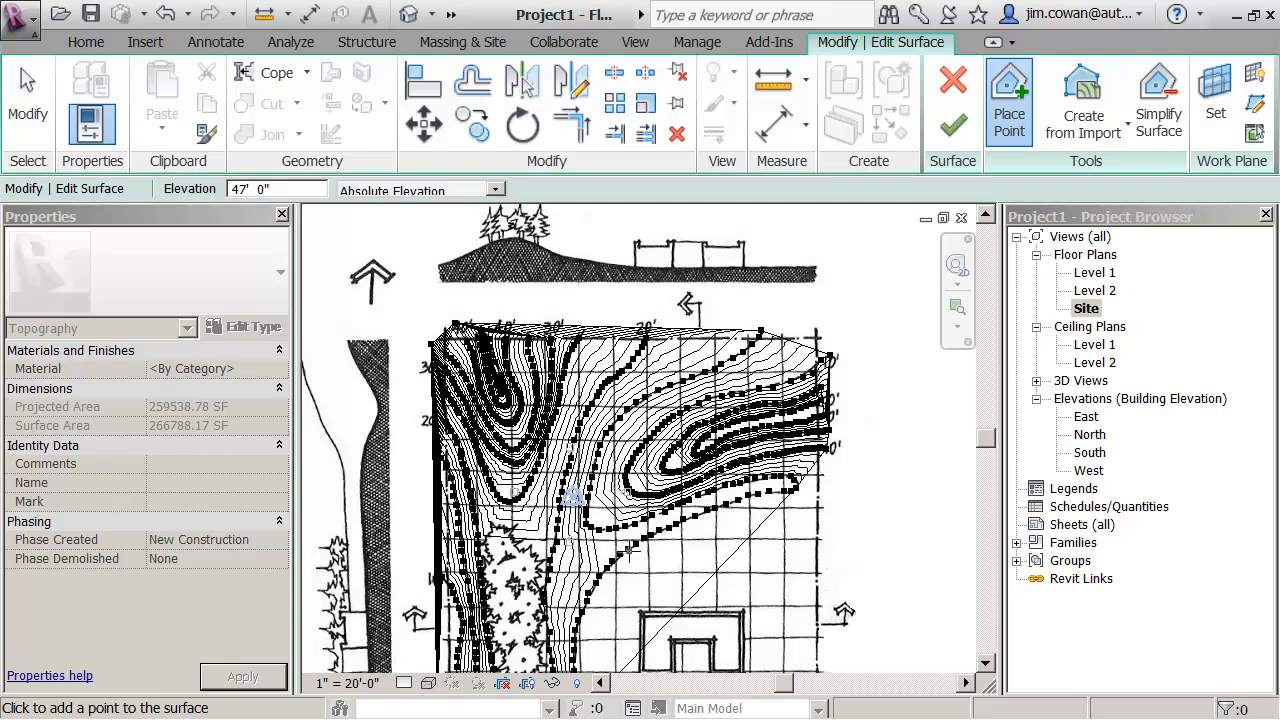
scroll(630, 550, down, 1)
mouse_move(630, 550)
middle_down()
mouse_move(690, 455)
mouse_move(698, 477)
middle_up()
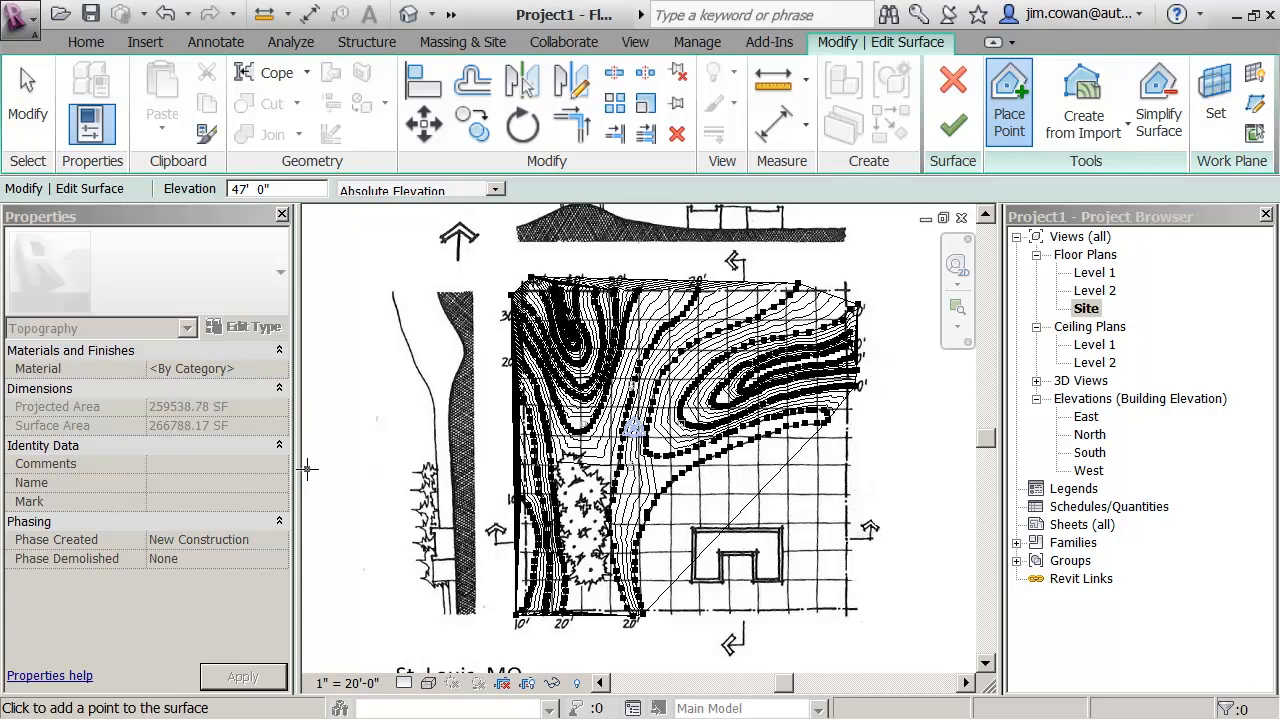
scroll(930, 510, up, 1)
key(Escape)
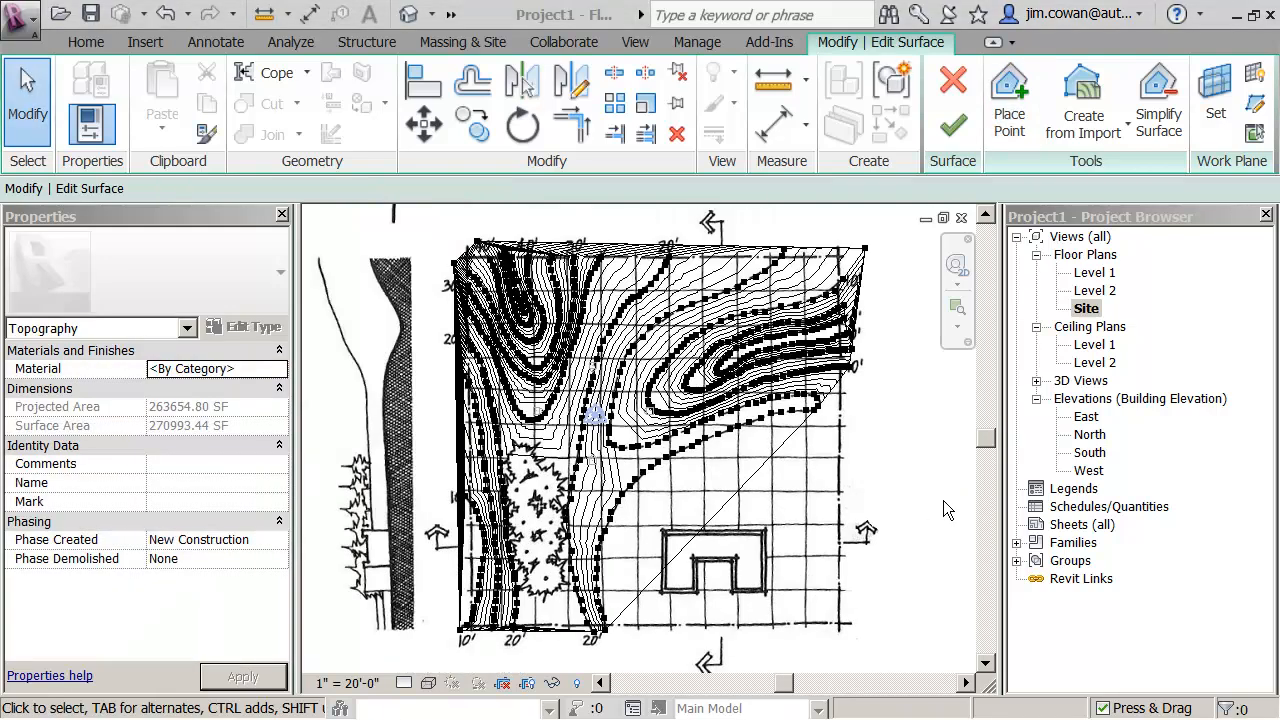
click(1009, 105)
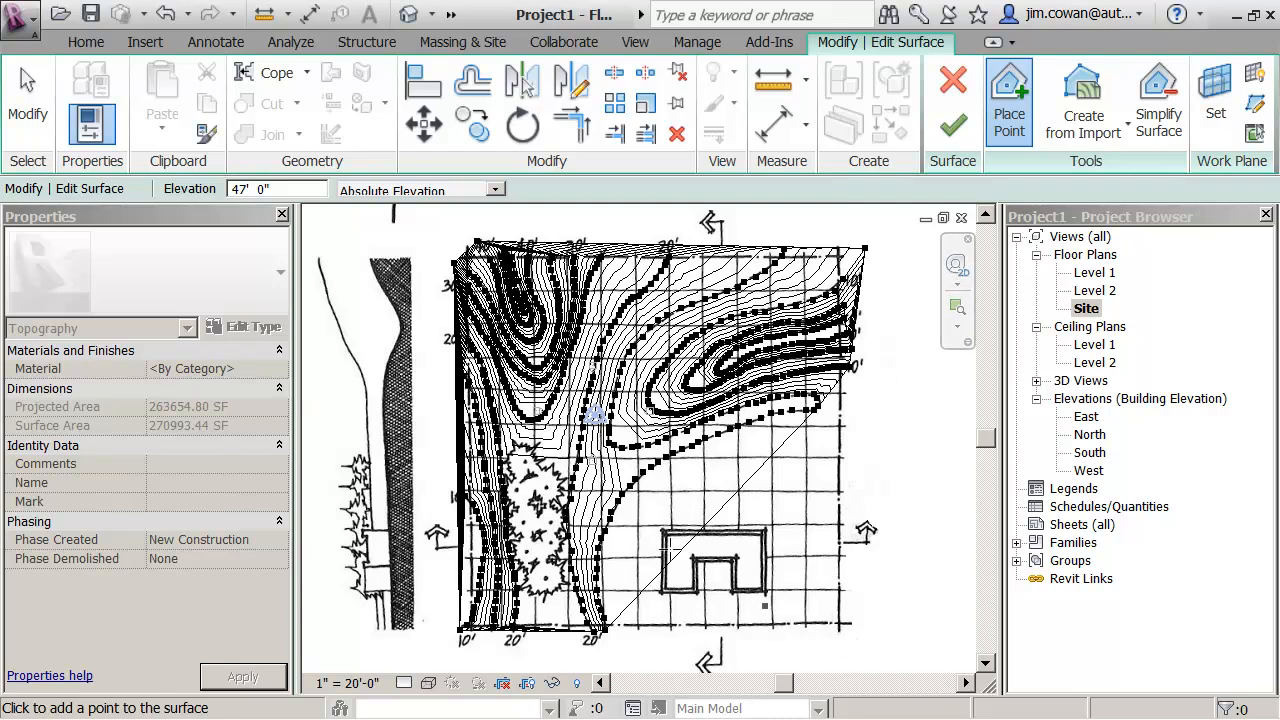
Switch the site view's visual style to Hidden Line and back to Wireframe
click(430, 684)
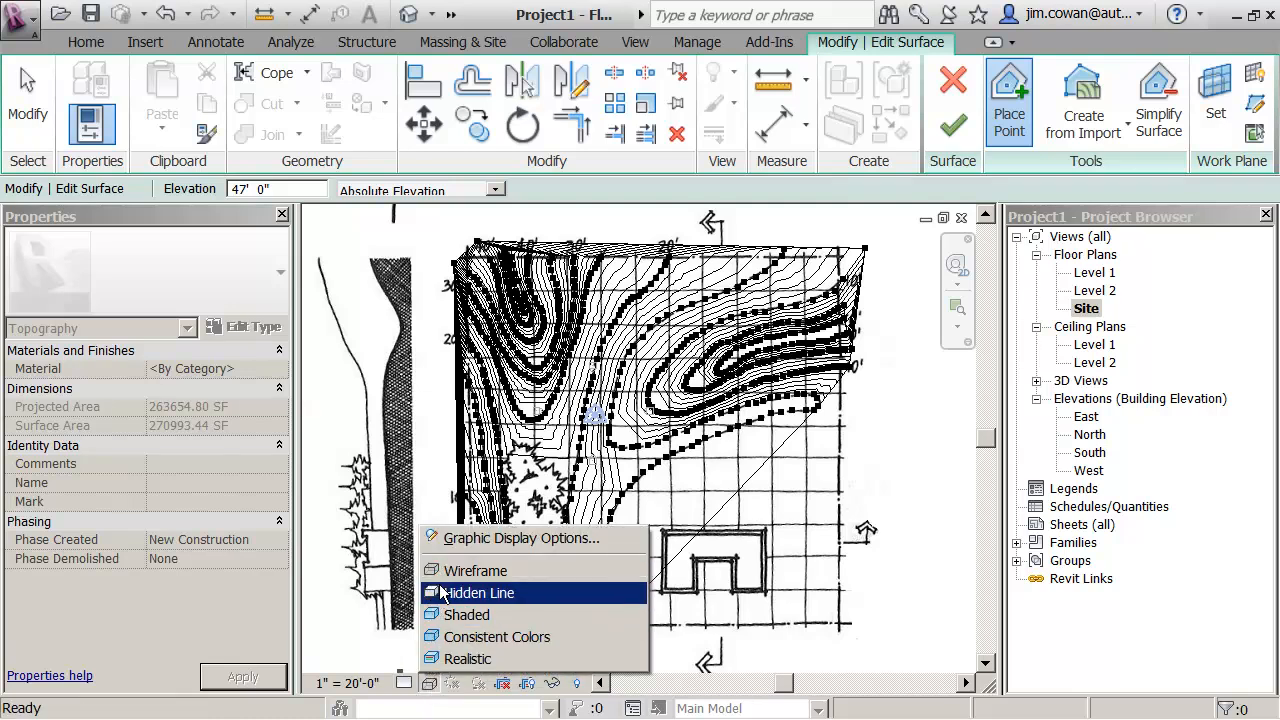
click(441, 593)
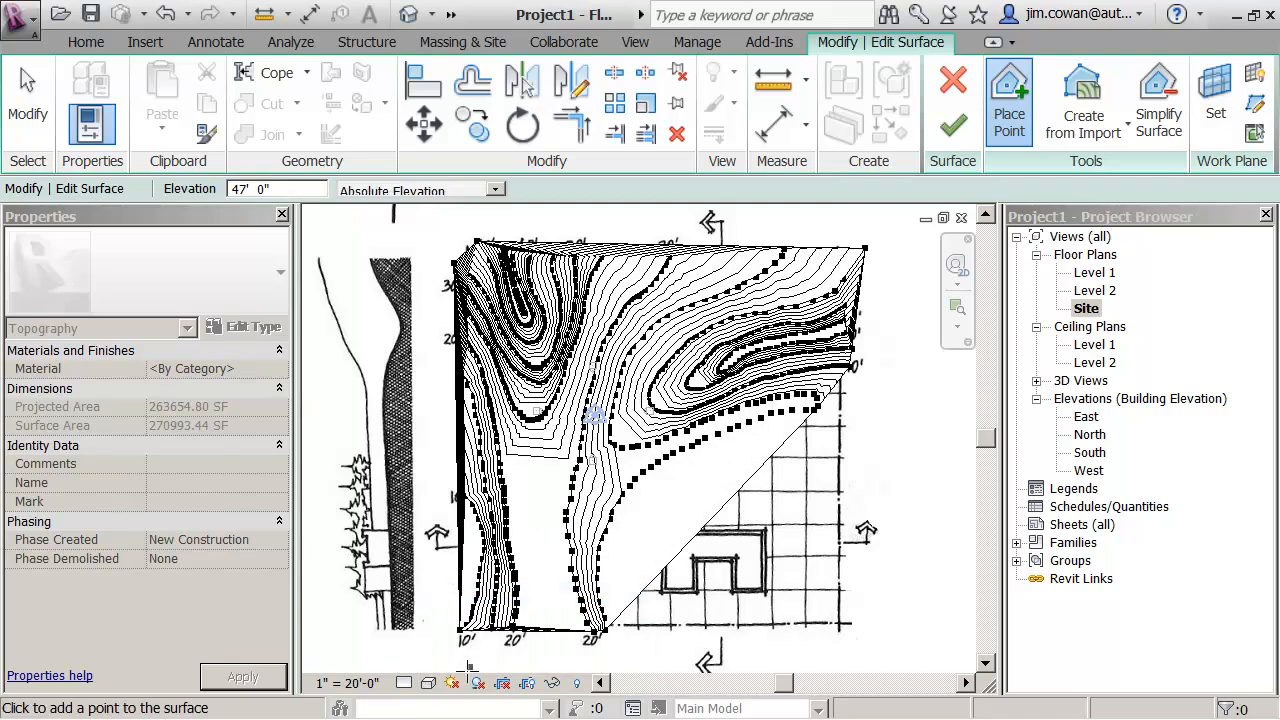
click(430, 684)
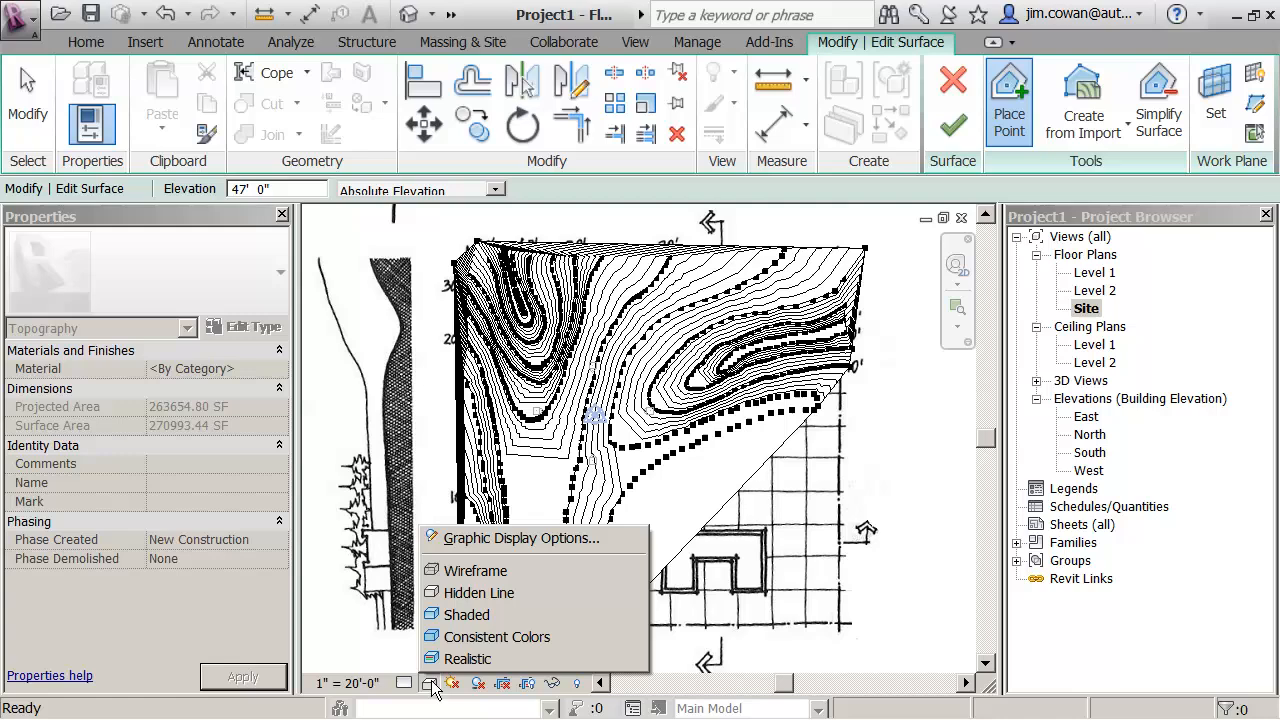
click(440, 571)
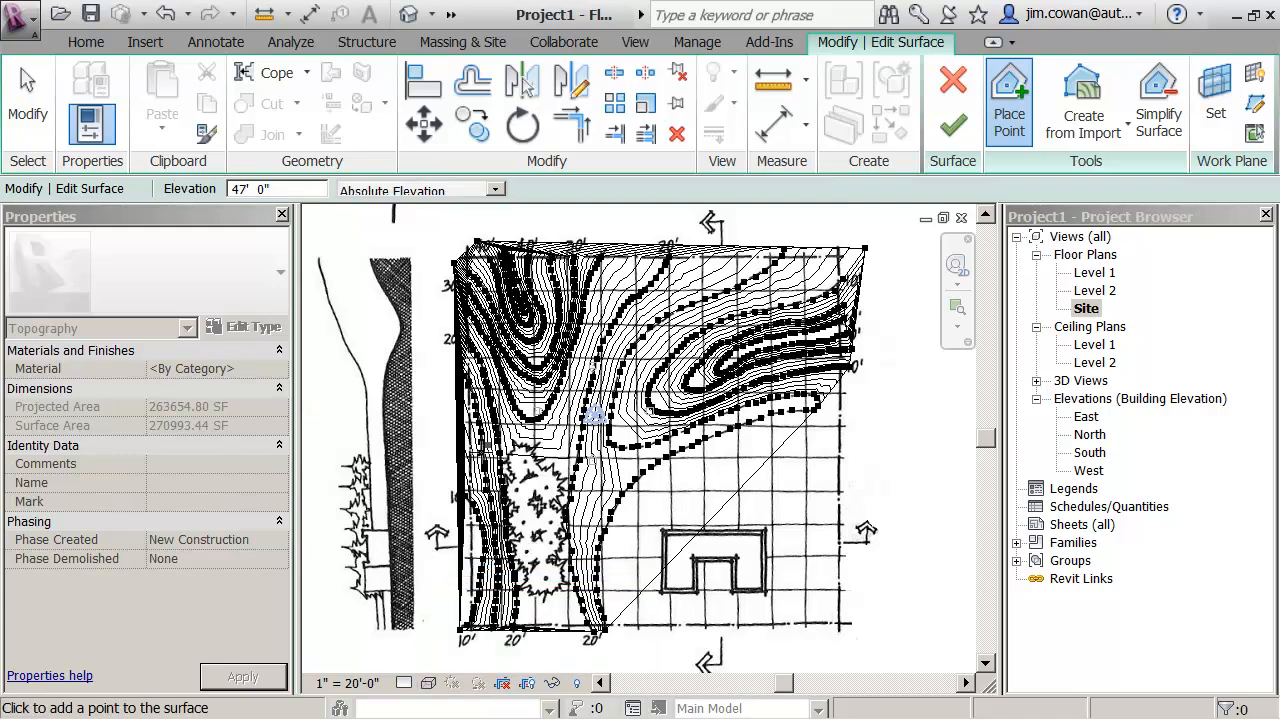
Place five boundary points at 20' 6" elevation in an arc outside the site's southeast corner, from south of the building round to its east
double_click(239, 189)
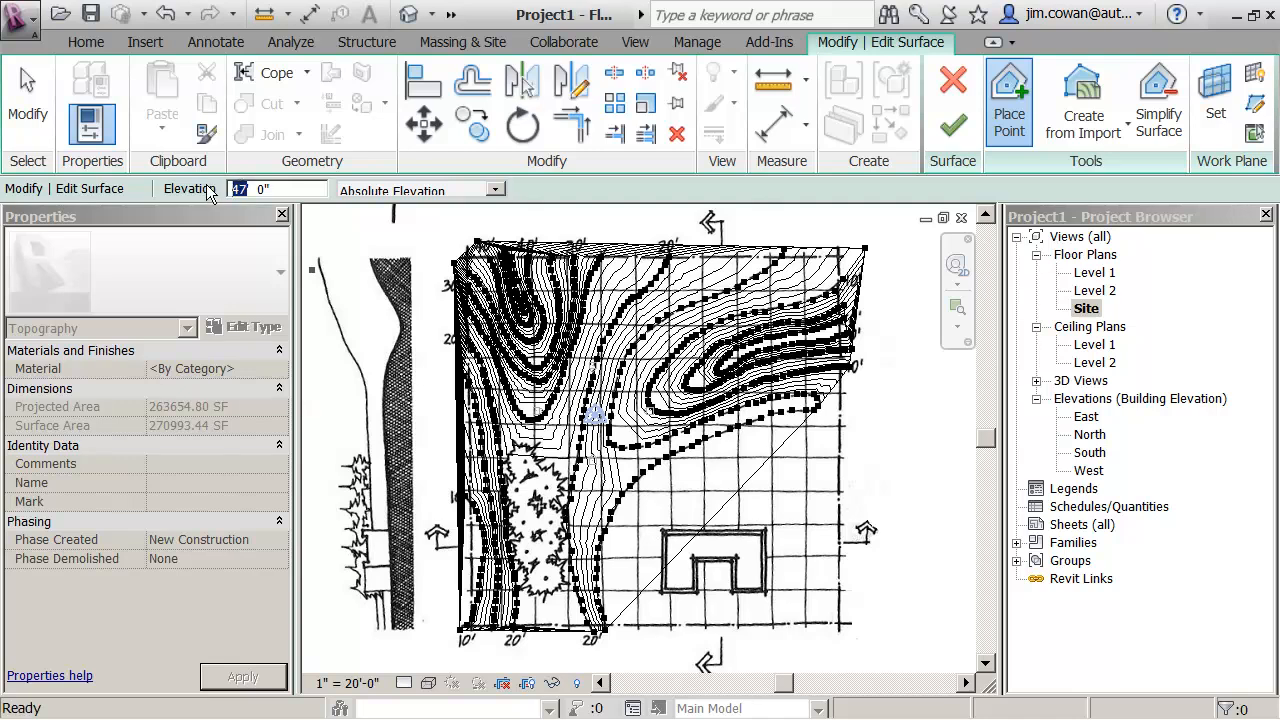
text(20'6)
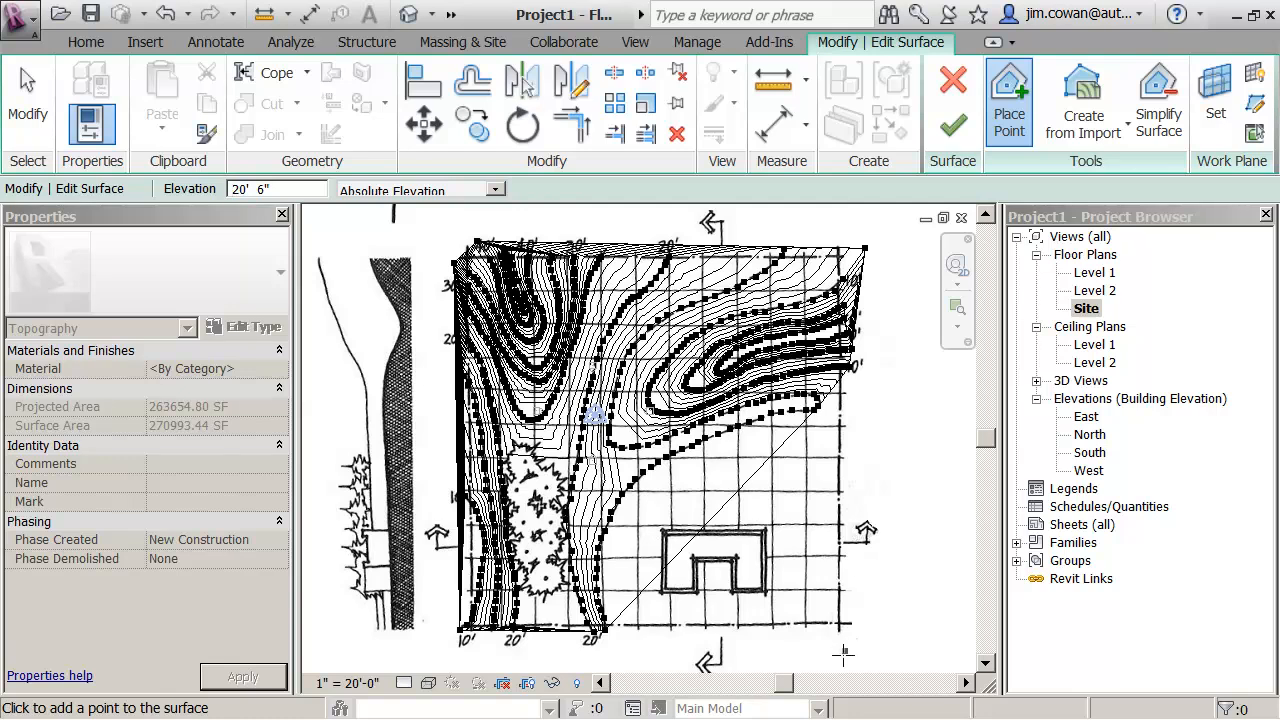
scroll(823, 557, down, 1)
middle_drag(823, 557, 731, 531)
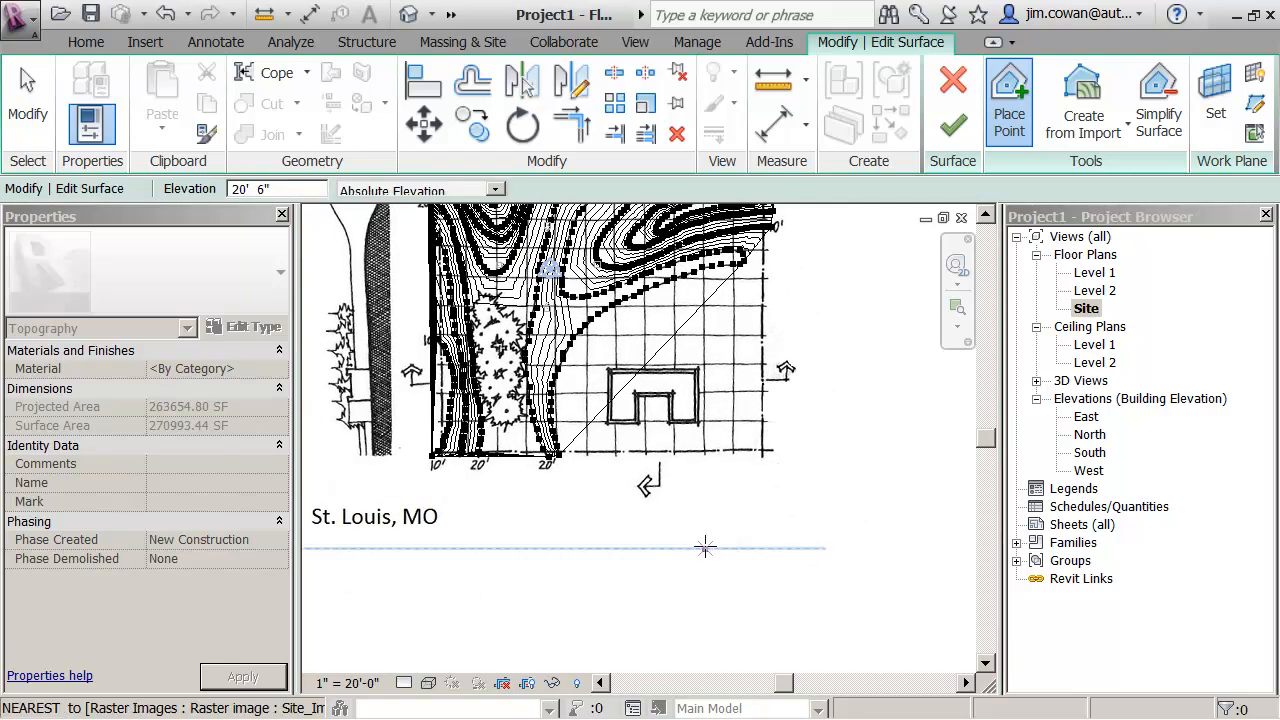
click(719, 523)
click(766, 492)
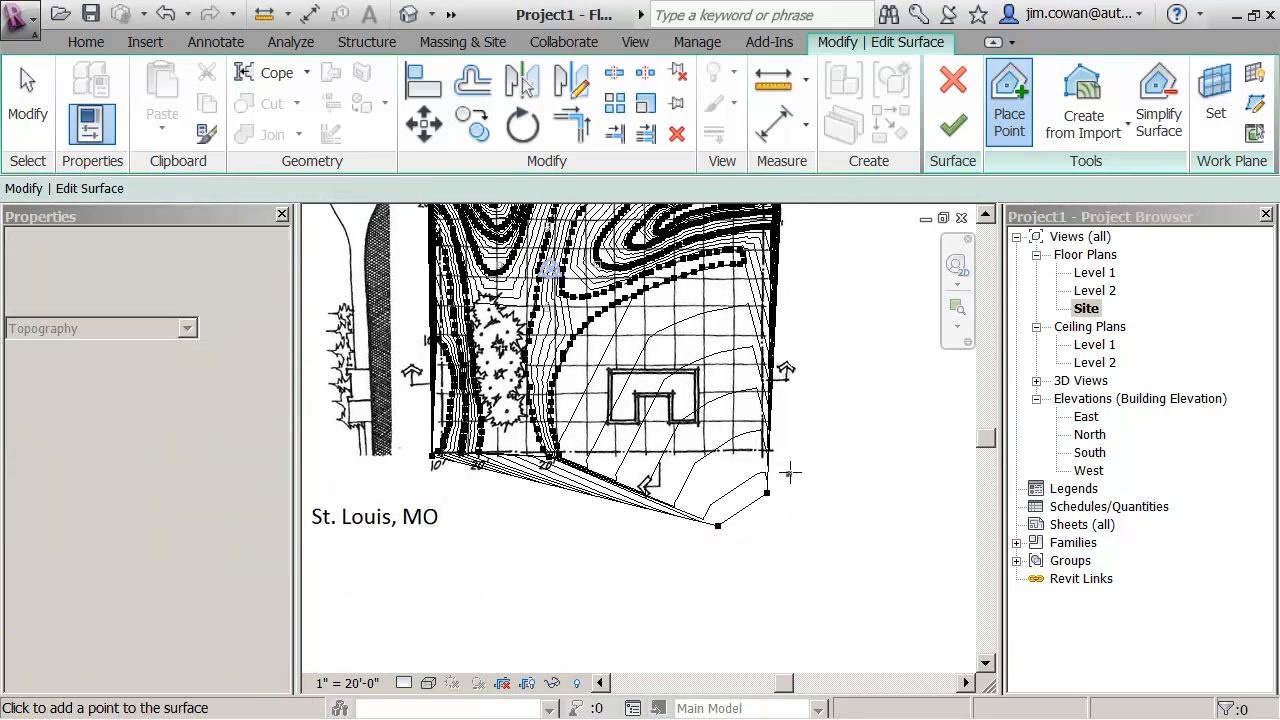
click(792, 461)
click(831, 407)
click(842, 371)
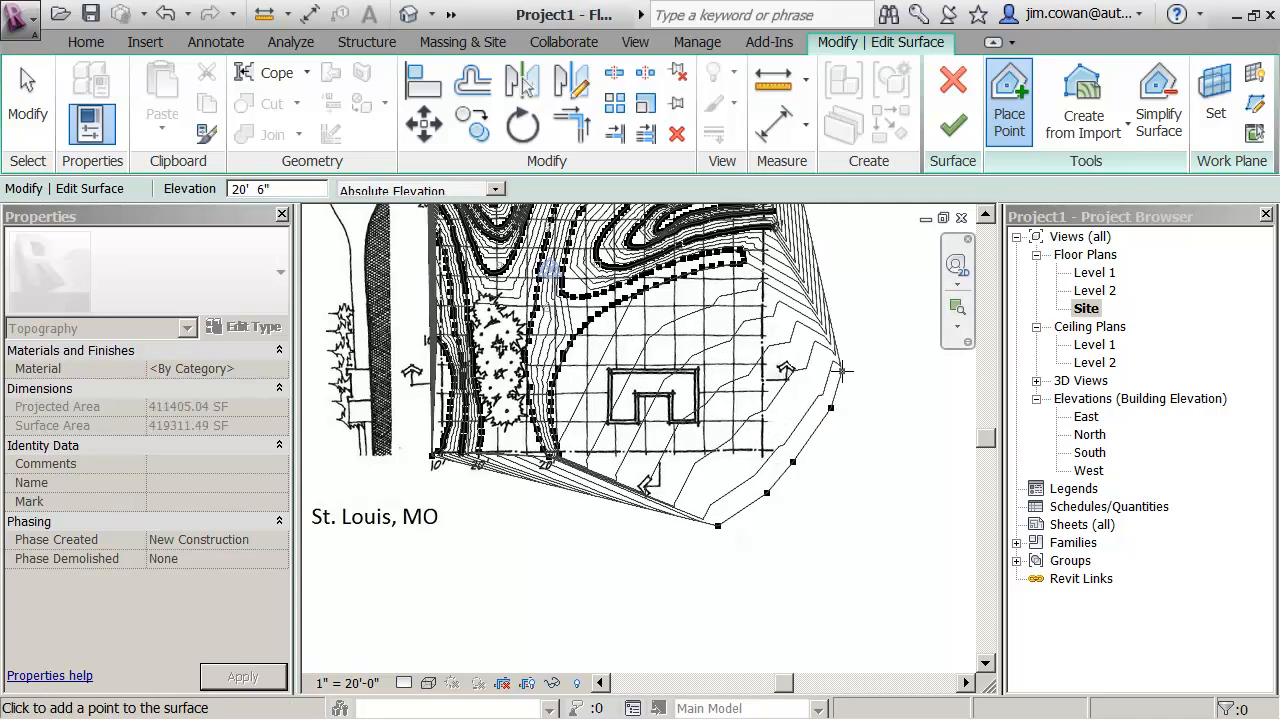
scroll(743, 380, down, 2)
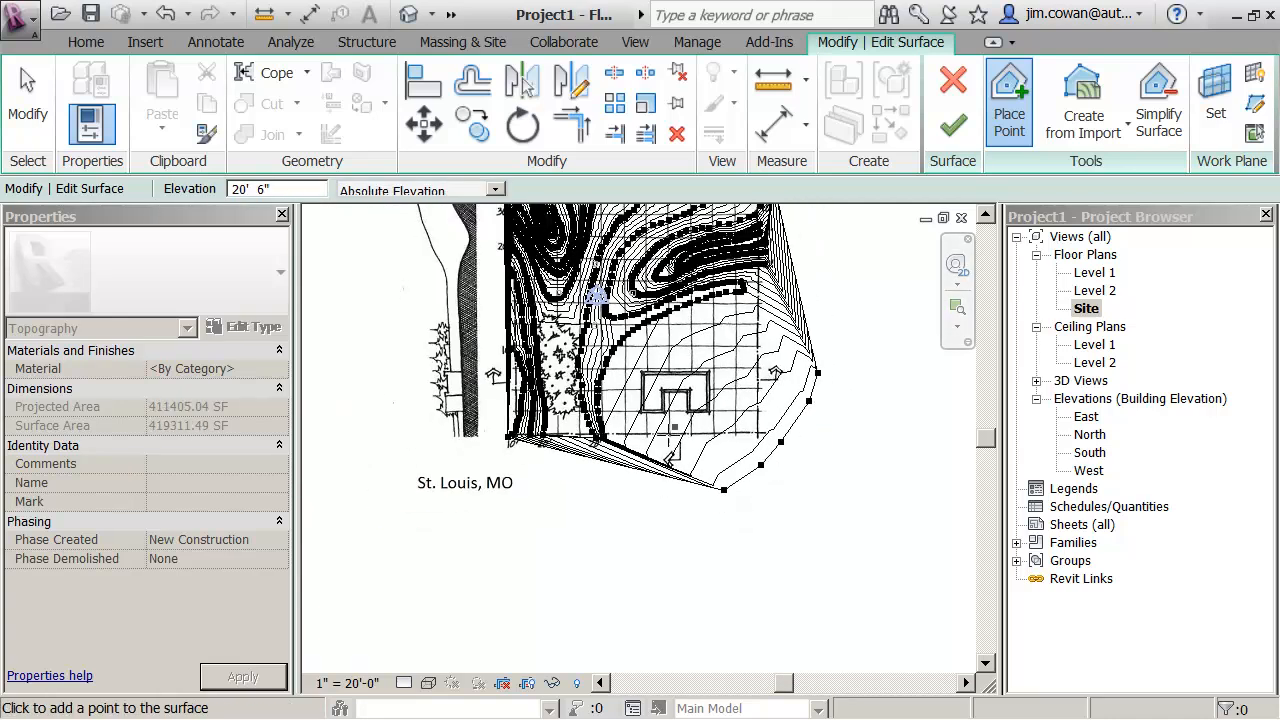
Stop placing points and finish editing the topography surface
key(Escape)
scroll(622, 514, down, 1)
scroll(631, 555, up, 3)
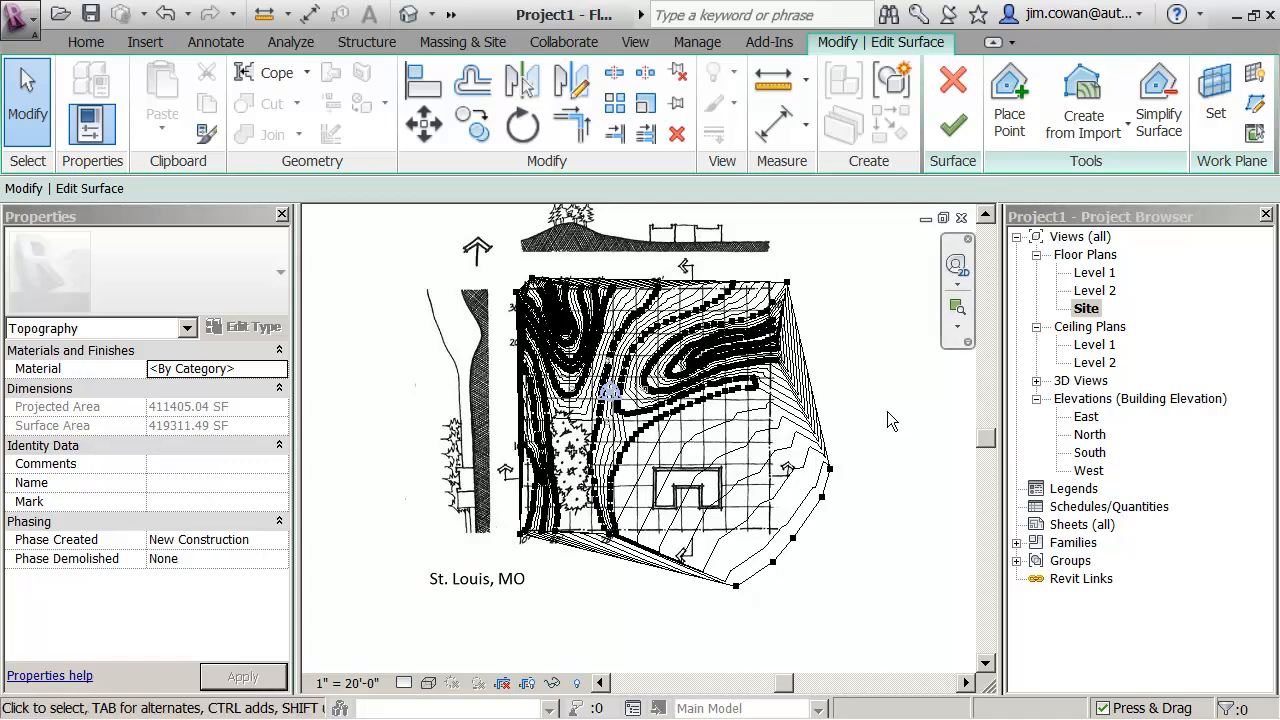
middle_drag(887, 395, 905, 428)
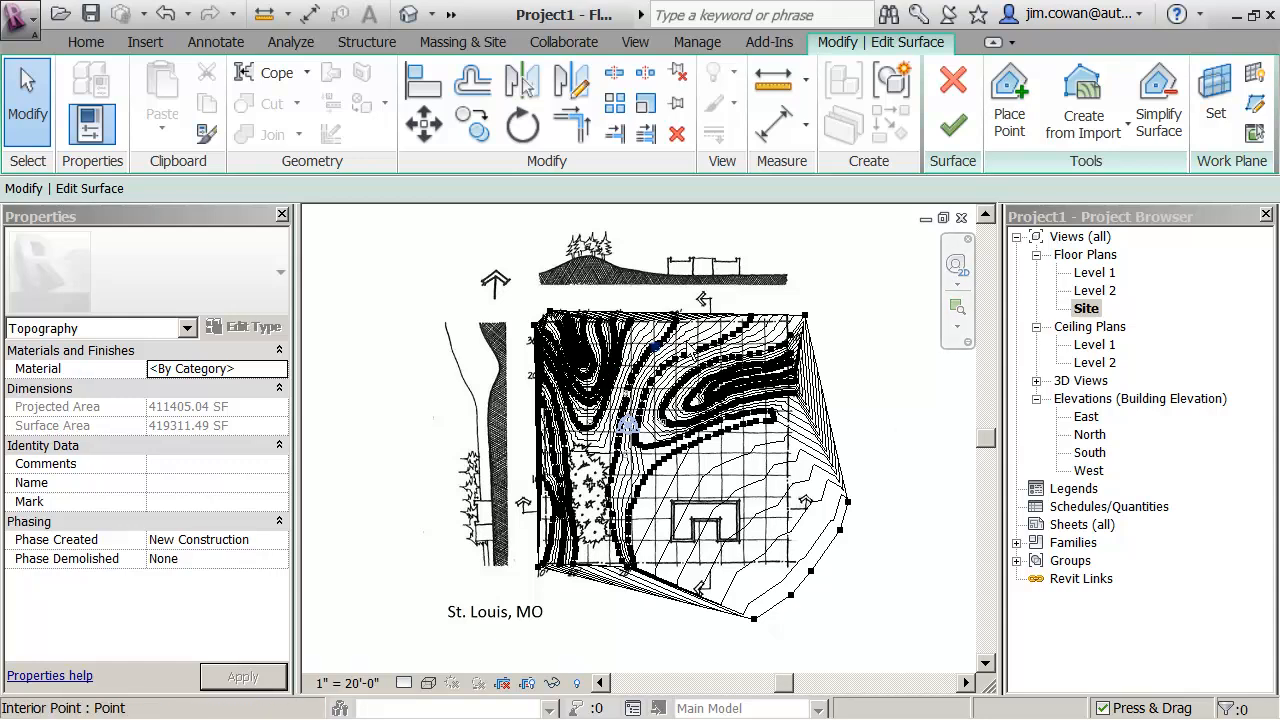
click(948, 132)
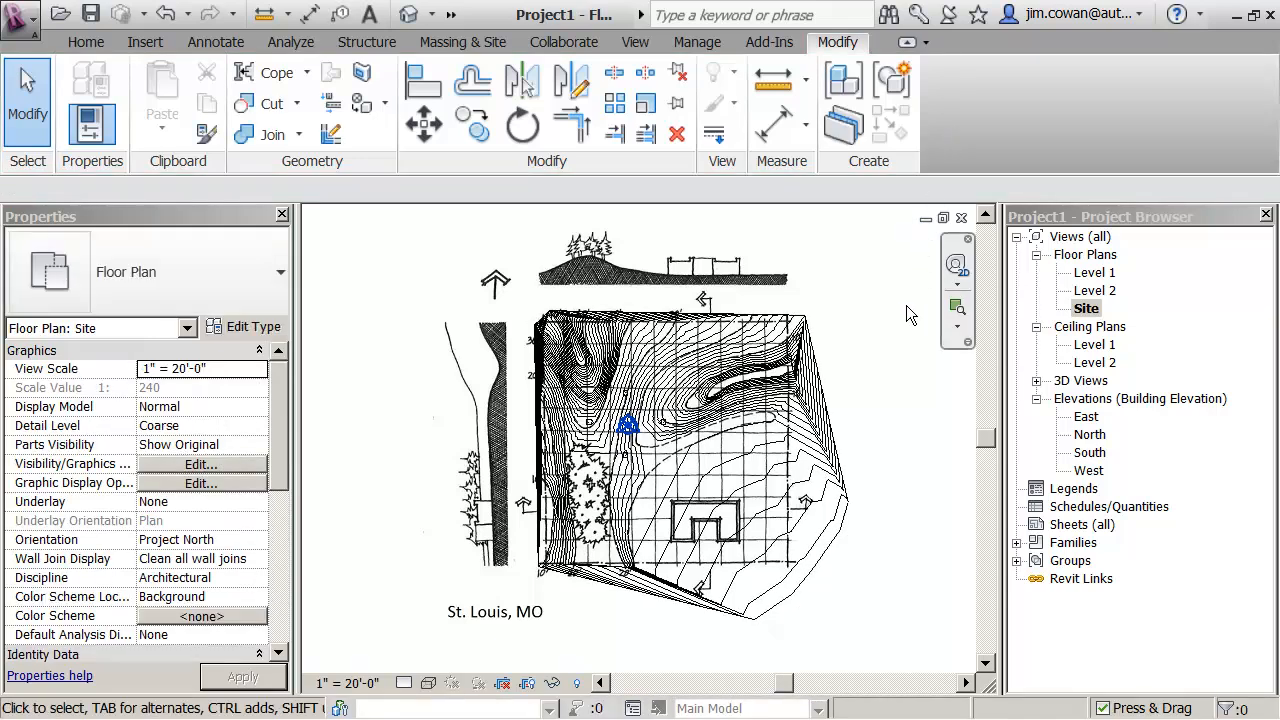
Set the site view's visual style to Hidden Line and save the project as Project1 in the Class folder
click(428, 683)
click(442, 595)
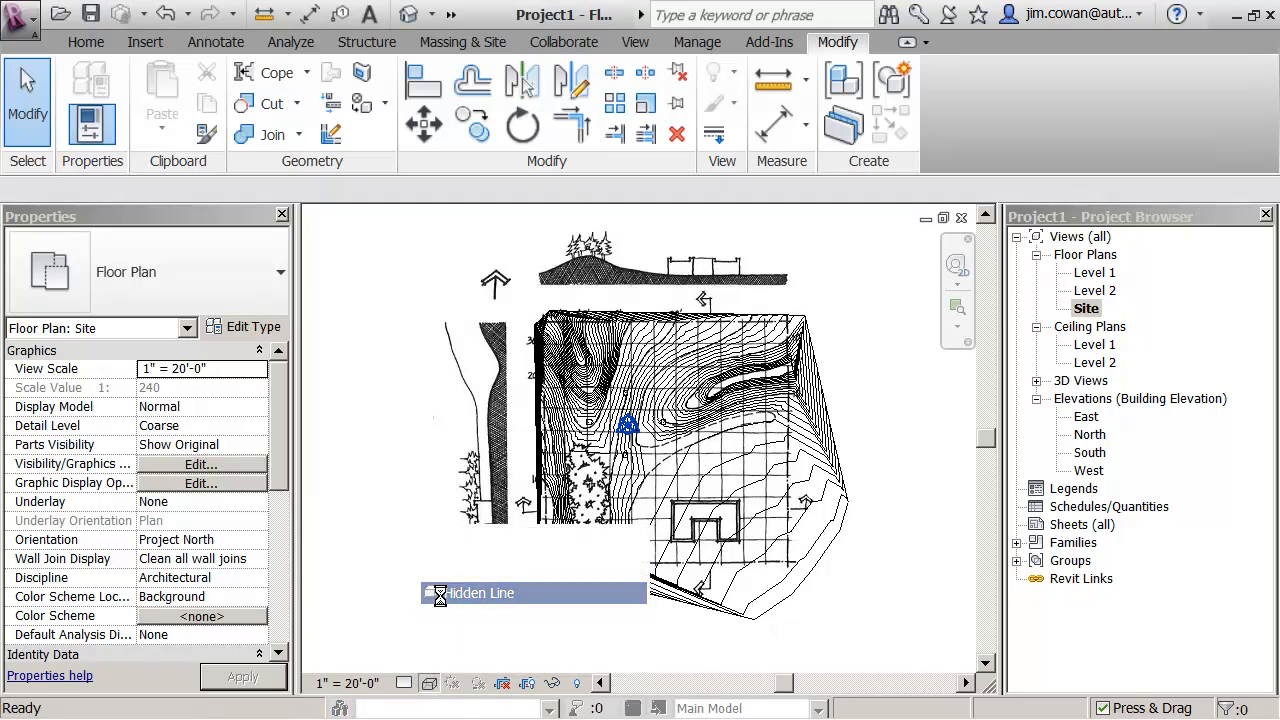
click(511, 334)
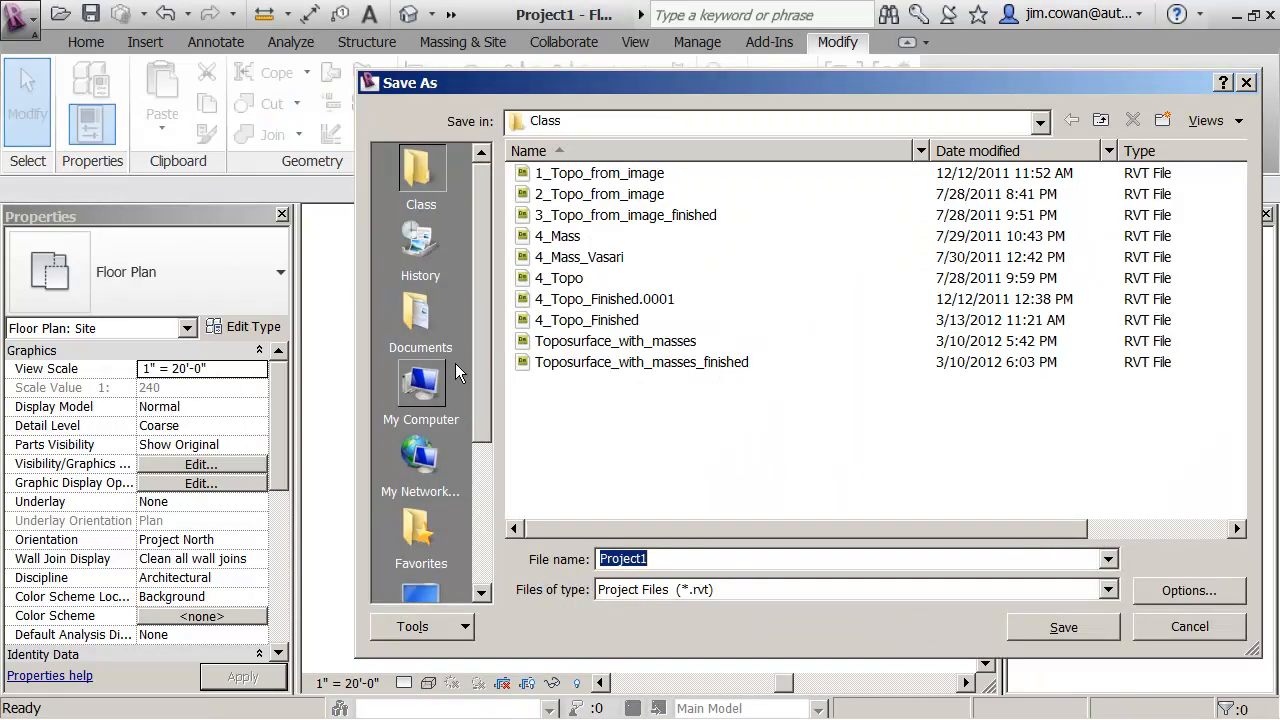
click(1064, 627)
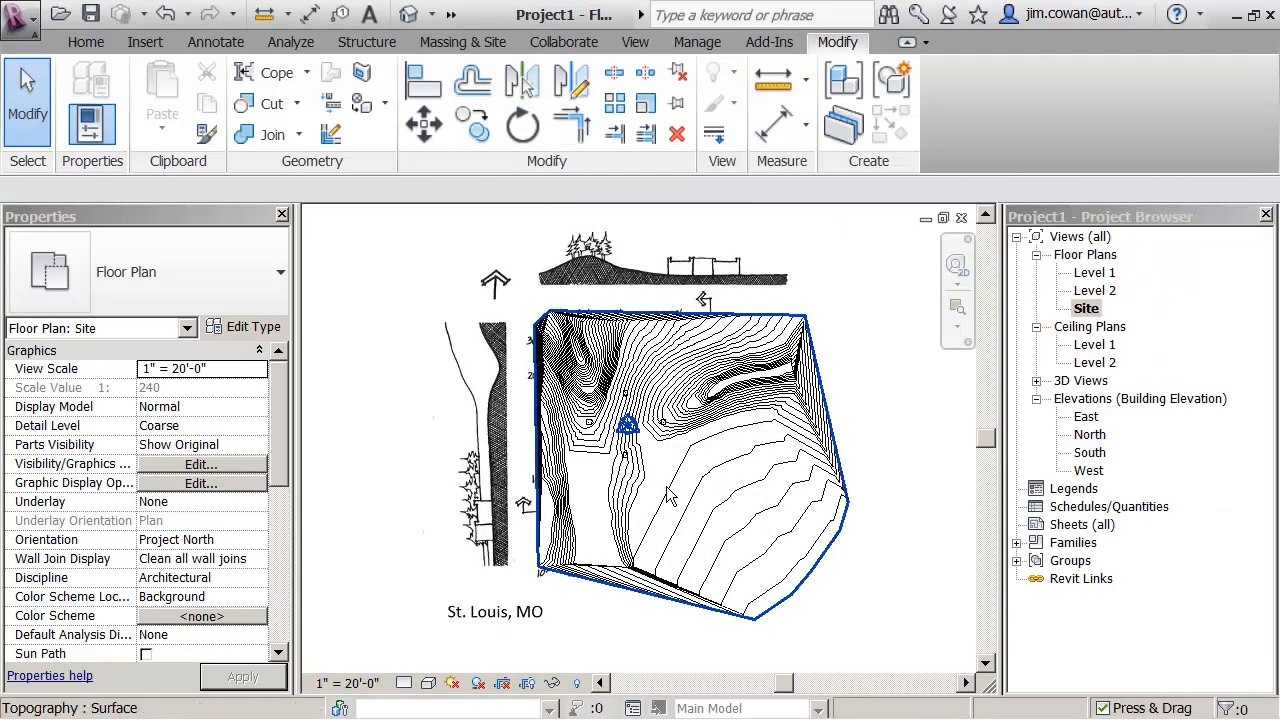
Open the default 3D view and orbit to a low angle over the topography surface
click(408, 14)
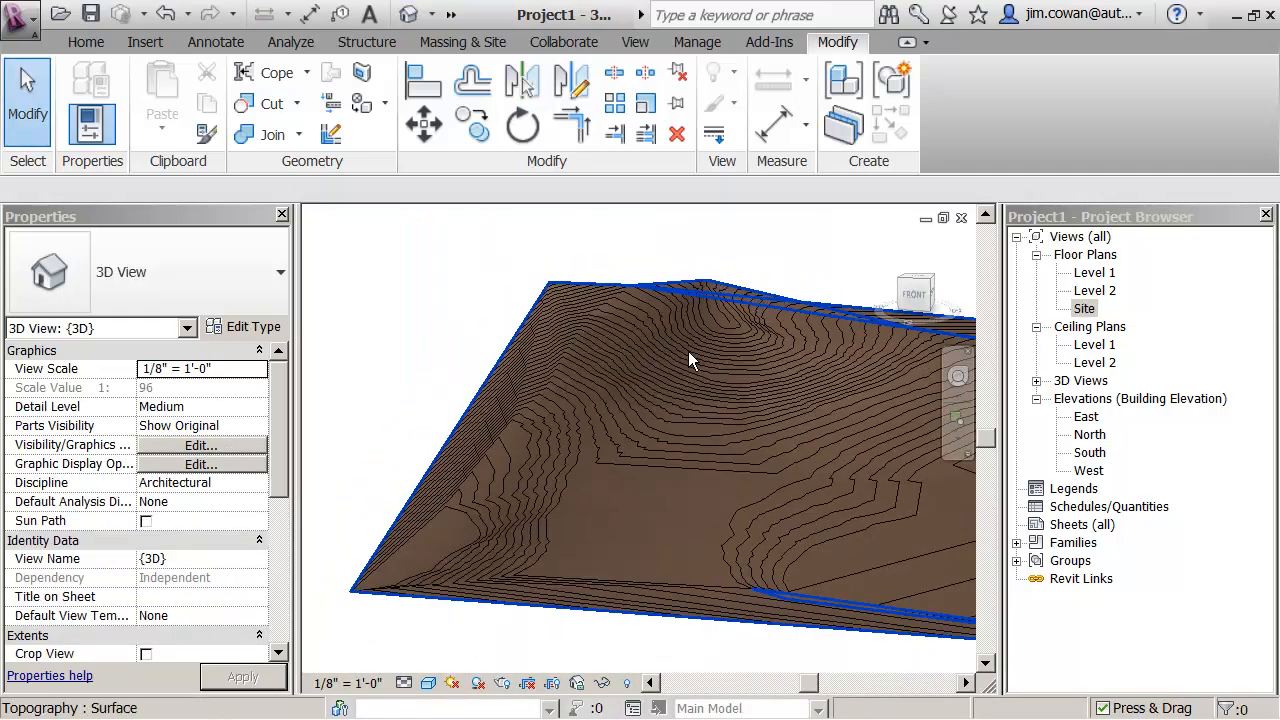
shift+middle_drag(688, 361, 620, 405)
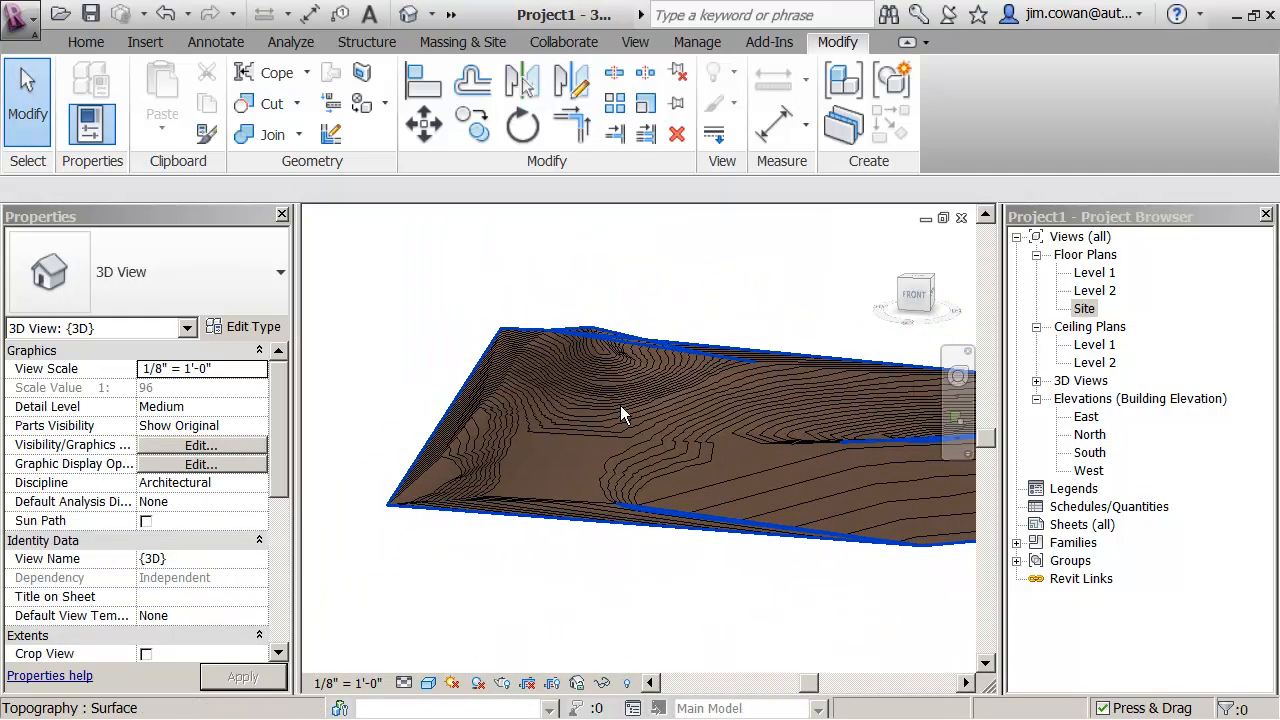
Check the Topography category's settings in Object Styles, close them without changes, and view the surface in 3D from a higher angle
click(690, 44)
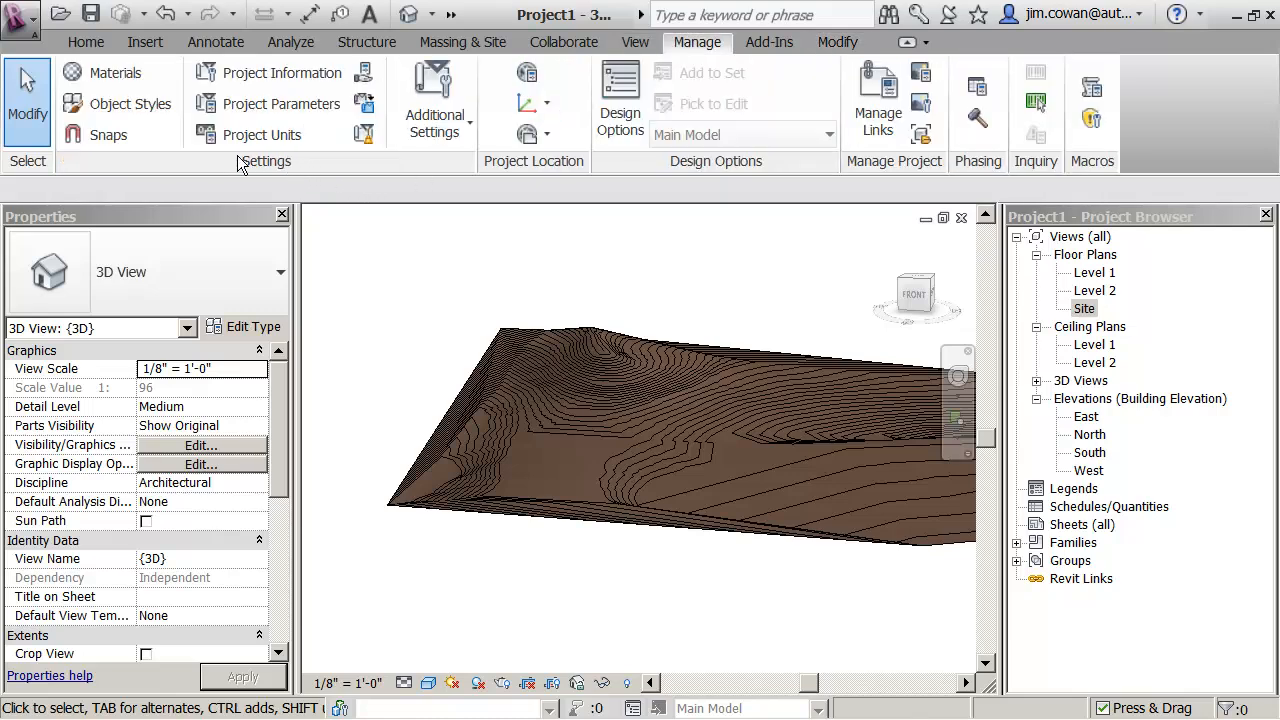
click(140, 104)
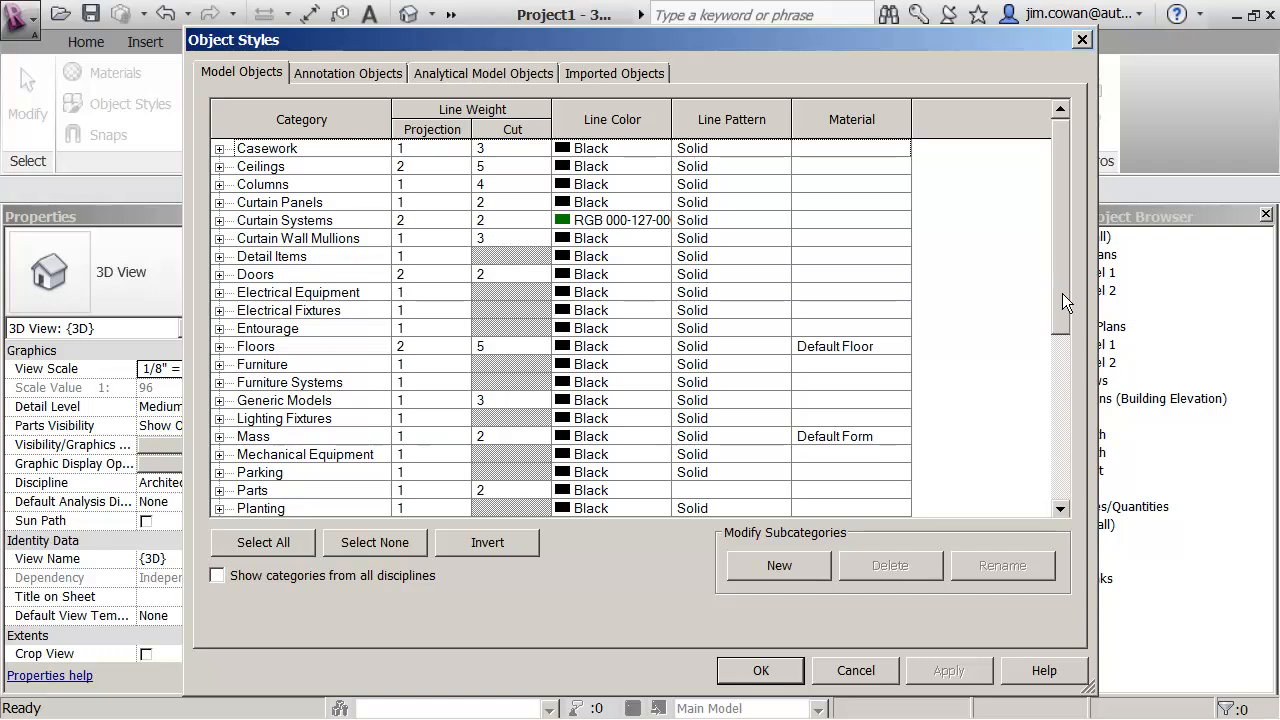
drag(1062, 293, 1058, 465)
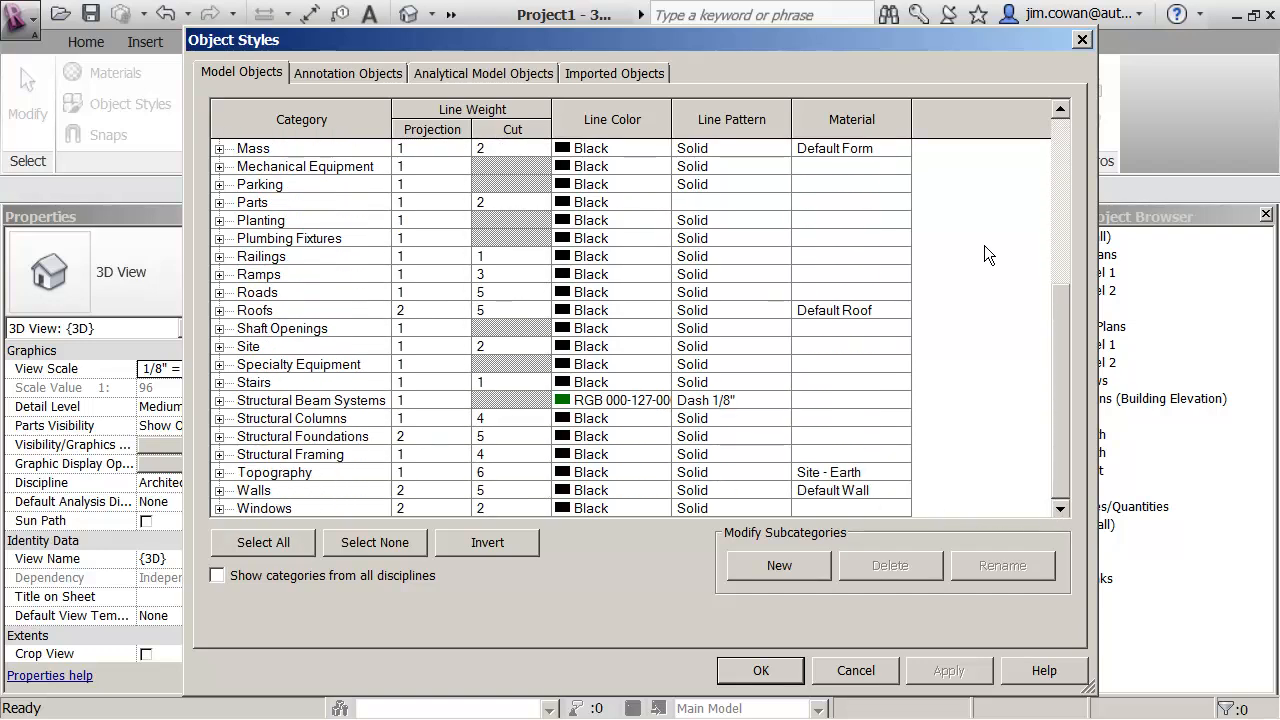
click(1083, 41)
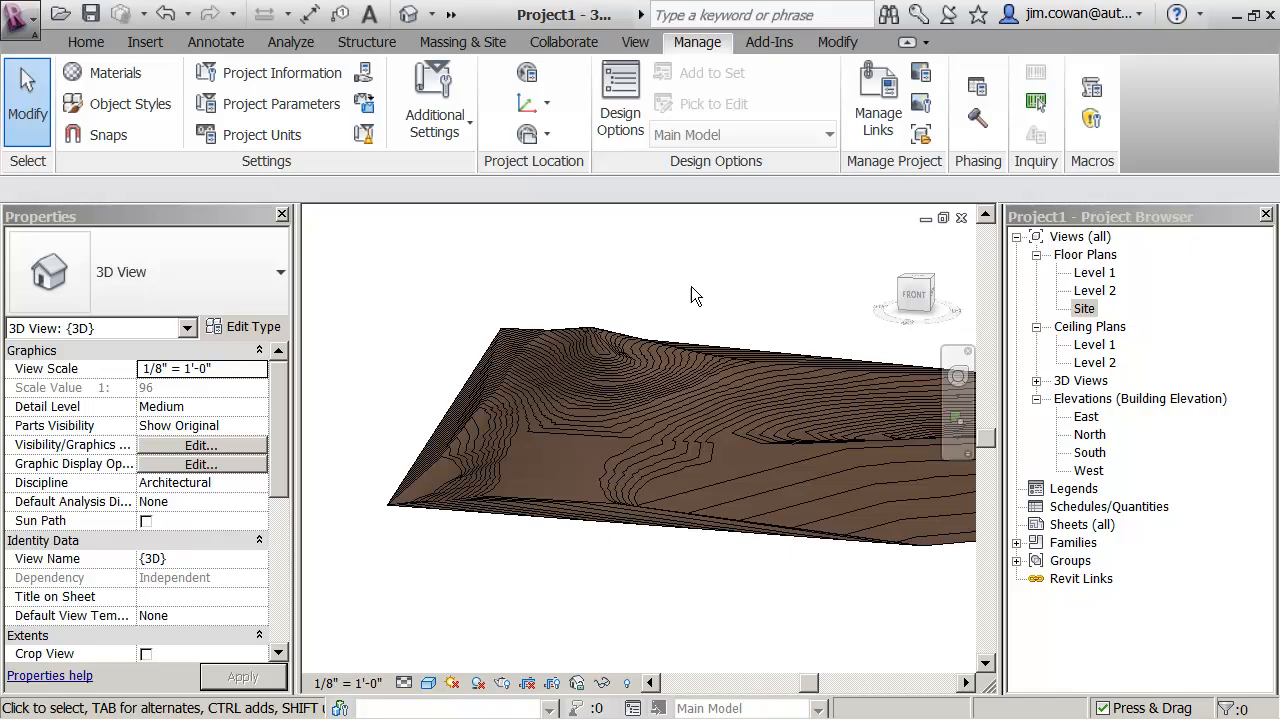
shift+middle_drag(691, 286, 724, 582)
mouse_move(542, 362)
middle_down()
mouse_move(553, 444)
mouse_move(554, 368)
middle_up()
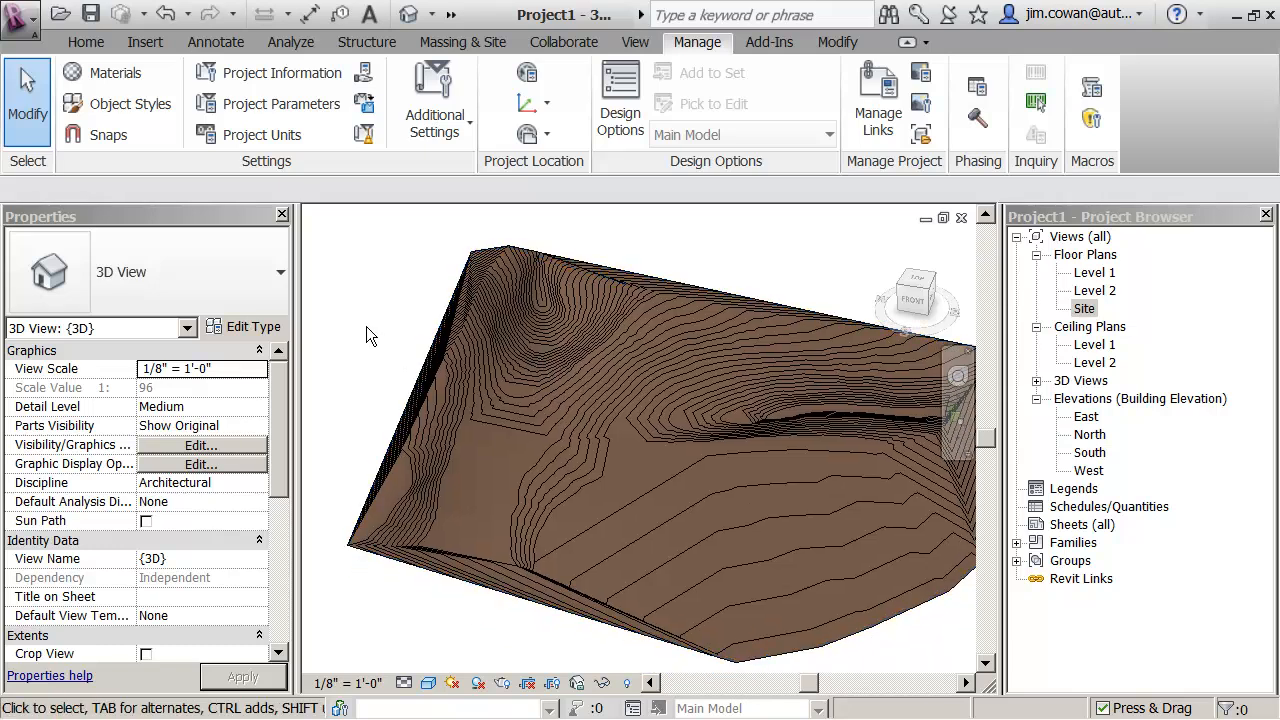